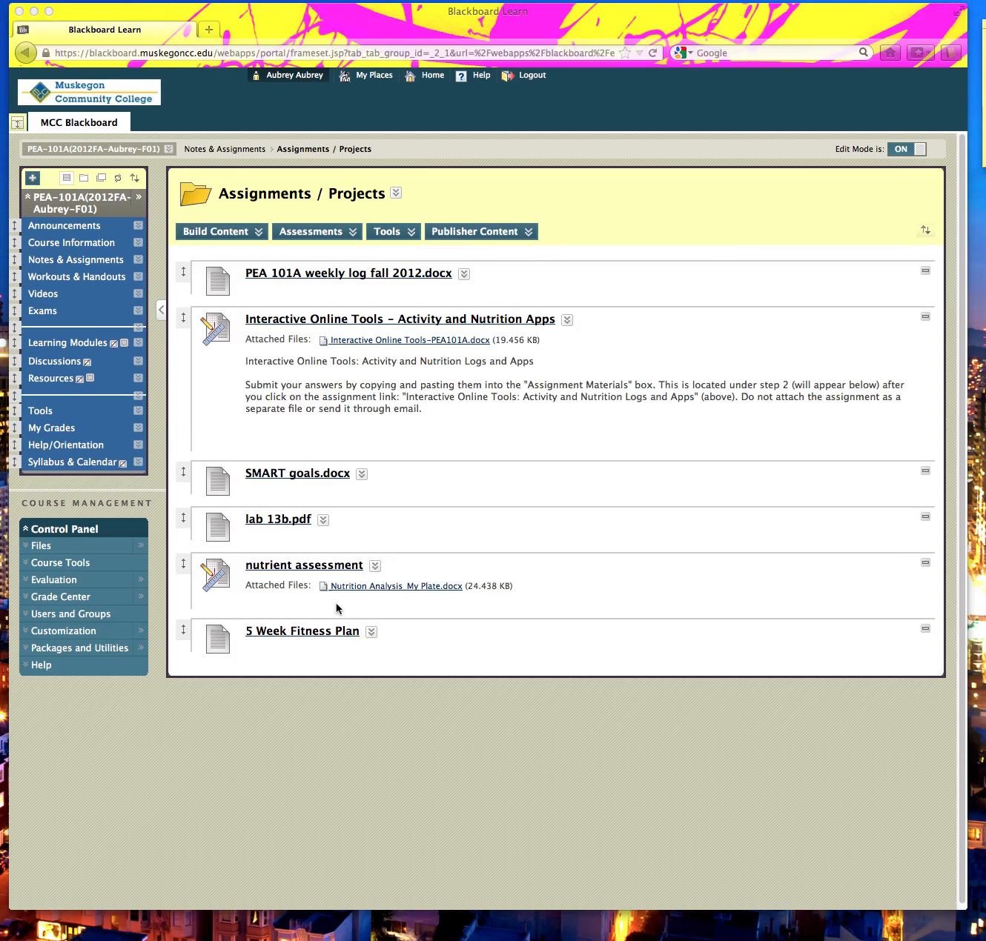
- Cancel opening the Nutrition Analysis file, Google 'usda supertracker' in a new tab, and open SuperTracker
left_click(397, 584)
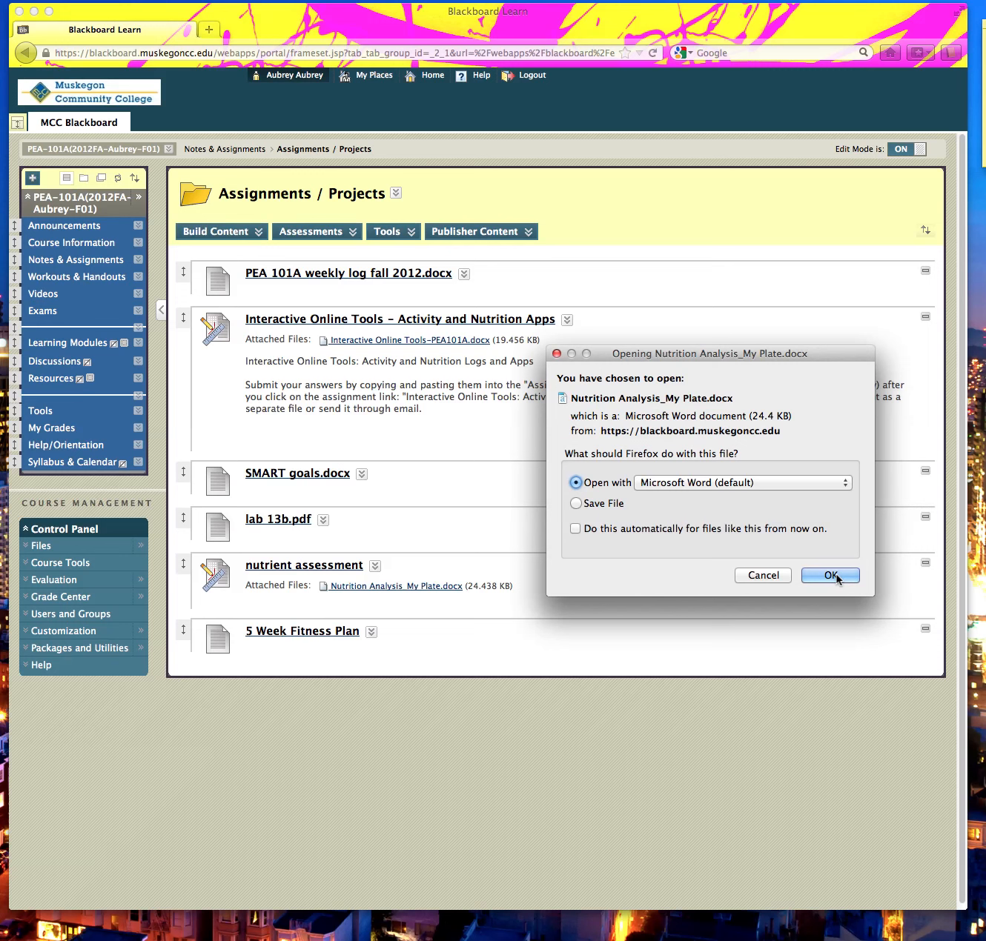
left_click(763, 575)
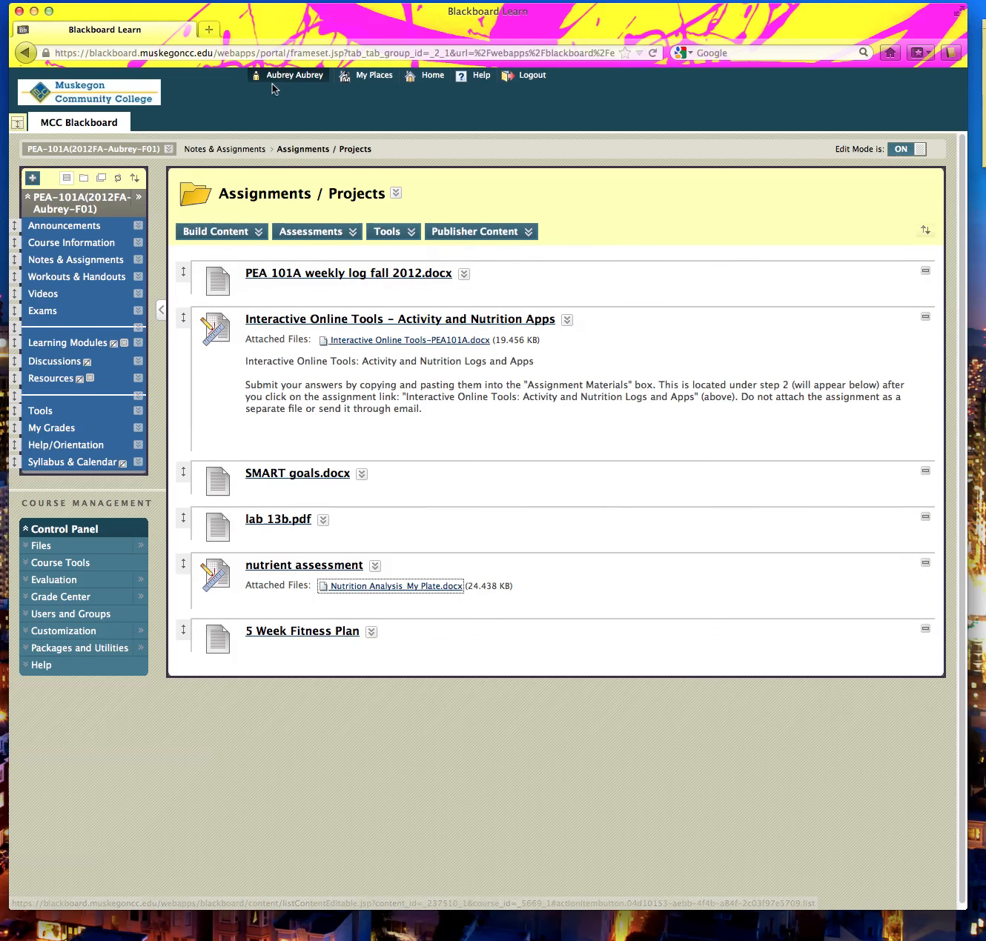
left_click(209, 28)
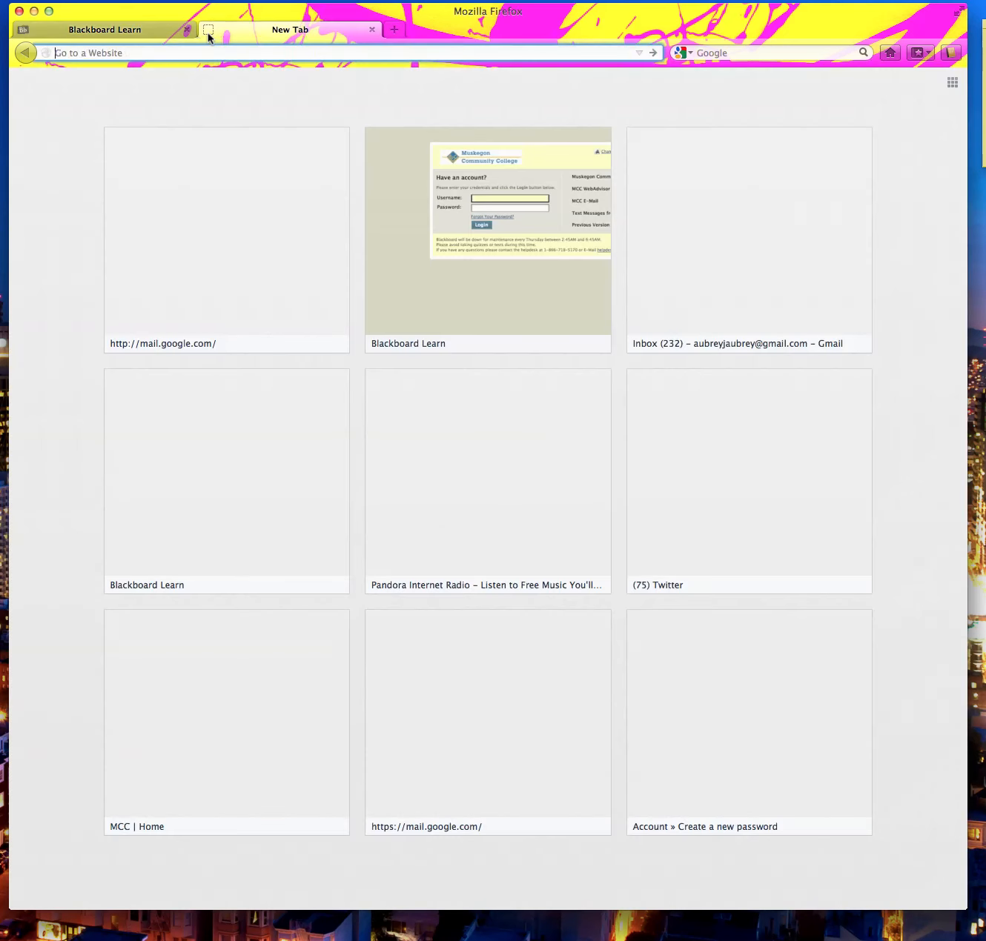
left_click(751, 55)
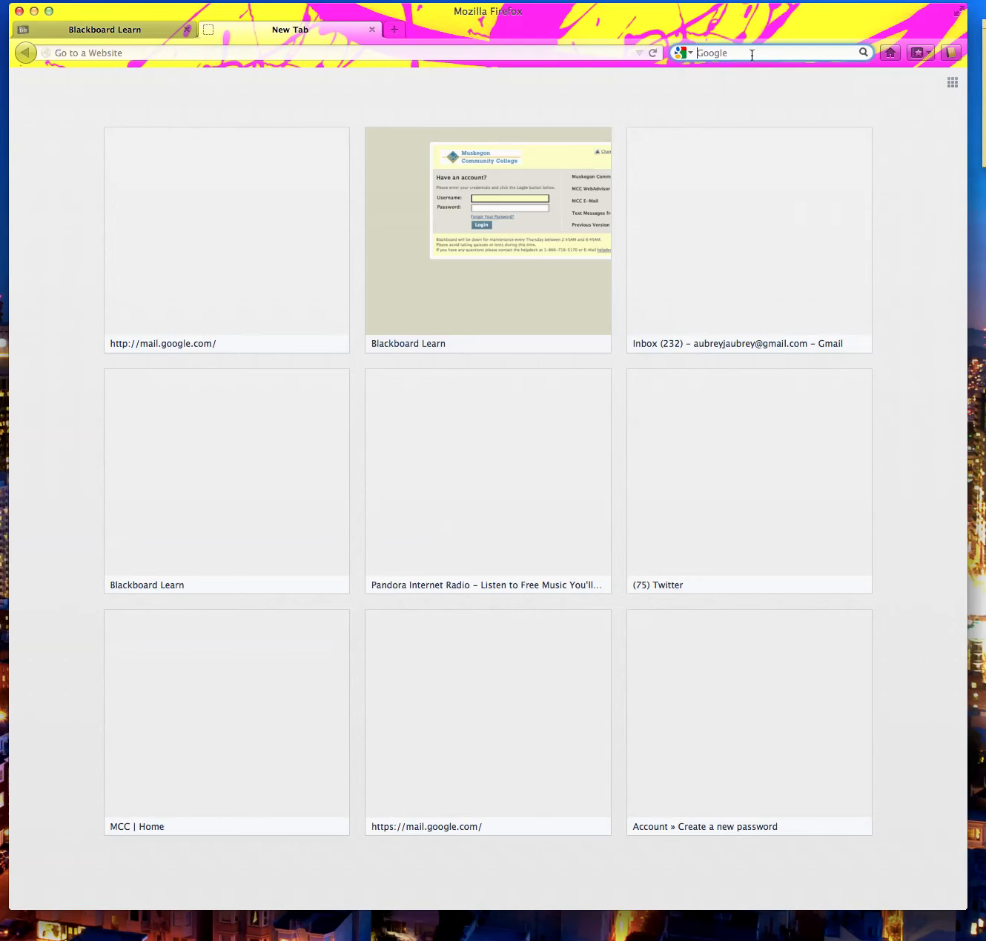
type("usda supertracker")
key("Return")
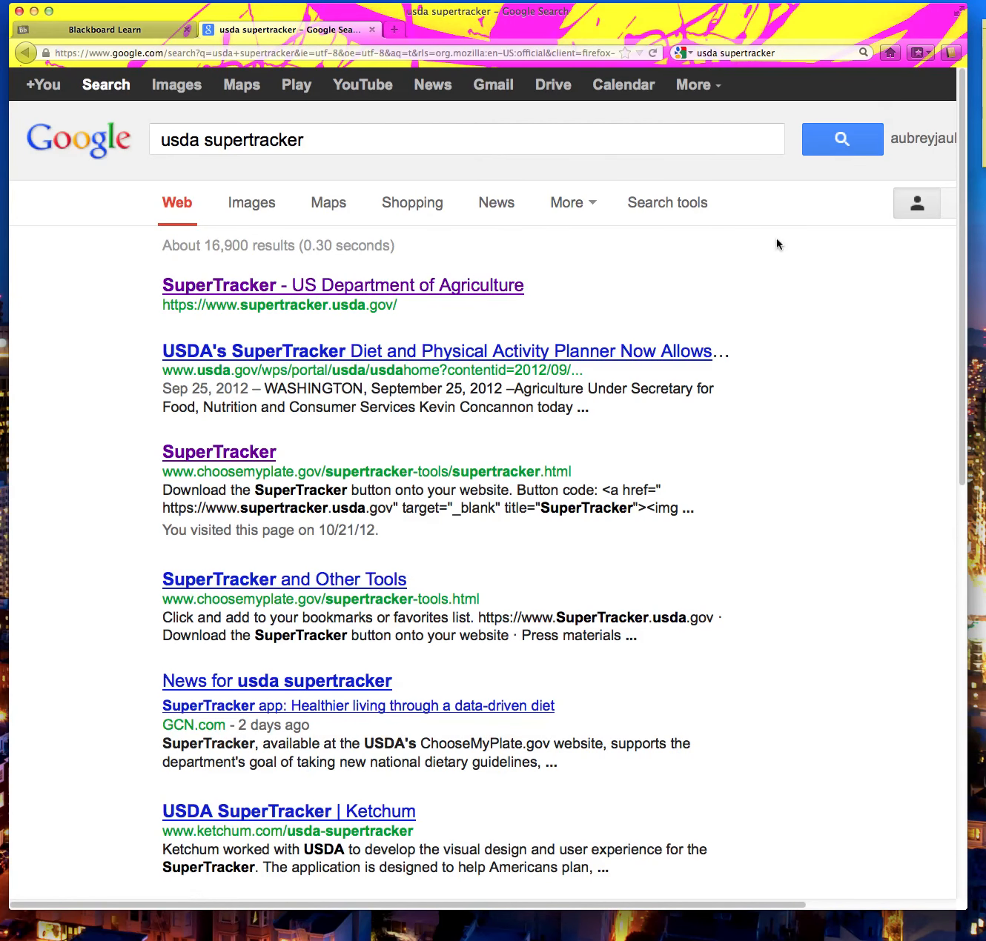
left_click(414, 294)
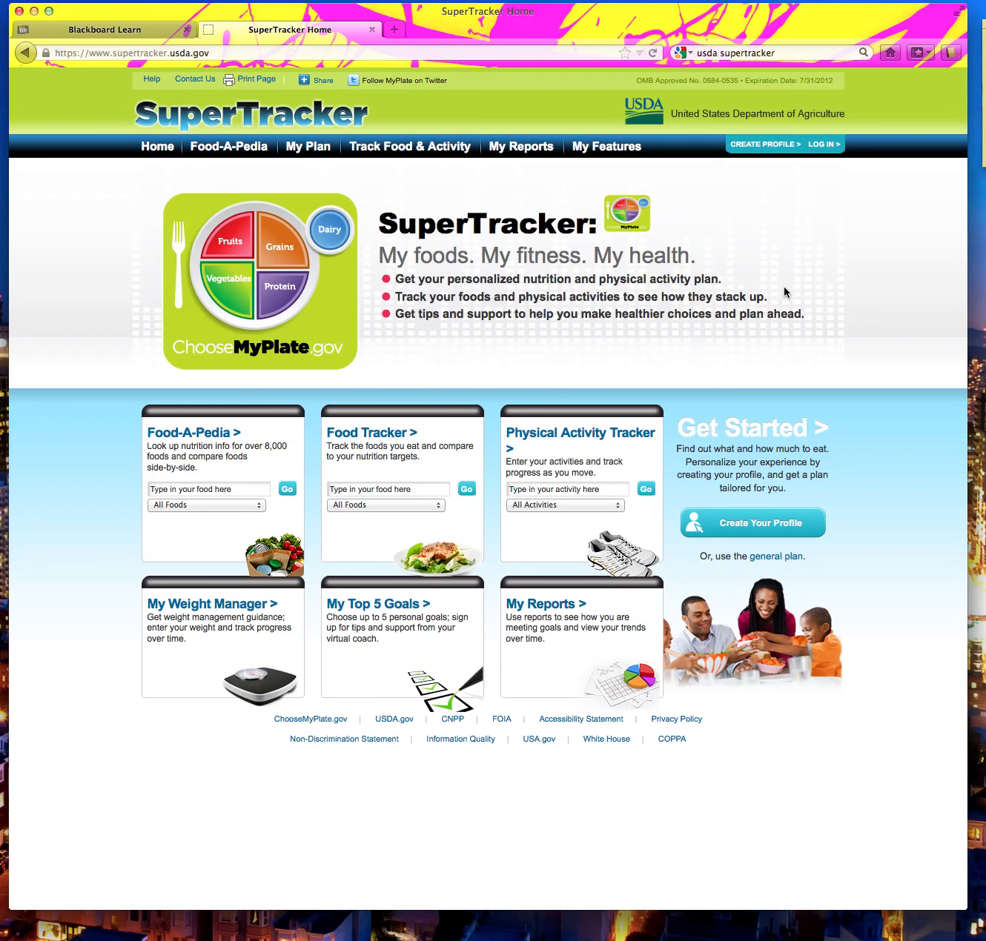
- Start a new profile and look over its Profile Name, Age and Physical Activity fields without filling them
left_click(768, 148)
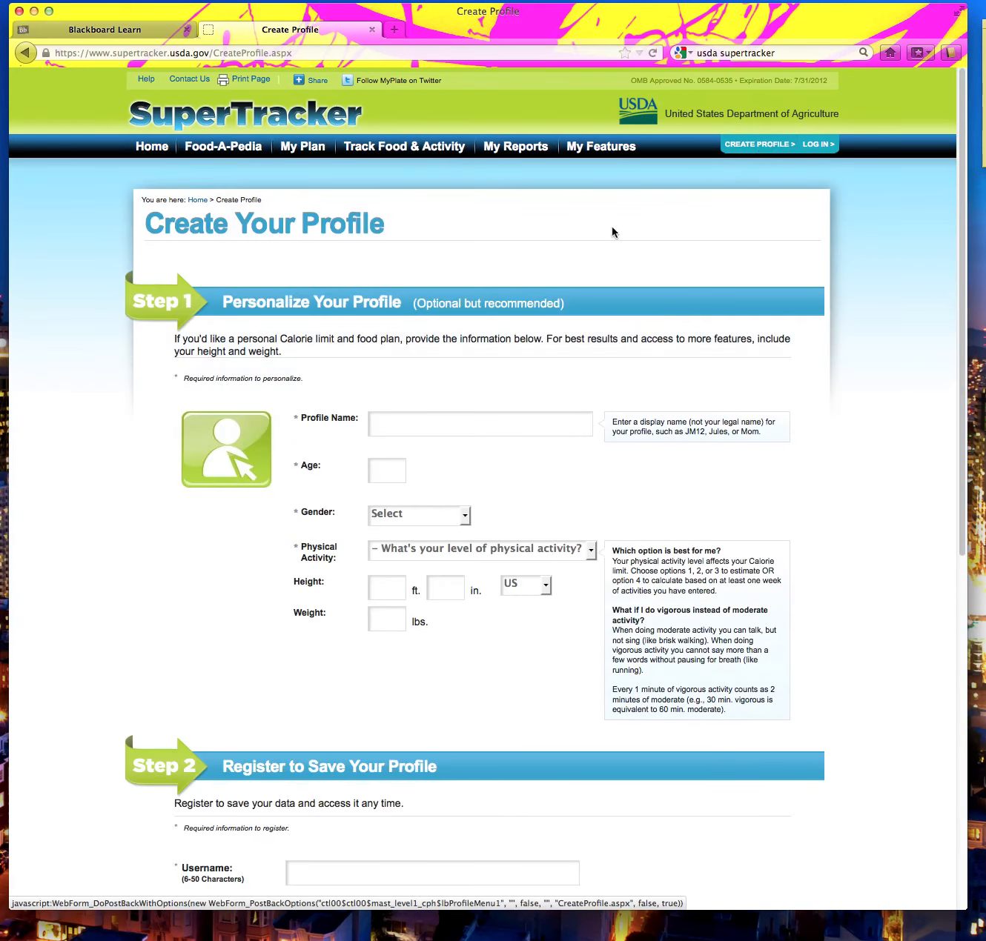
left_click(388, 421)
left_click(384, 471)
left_click(417, 552)
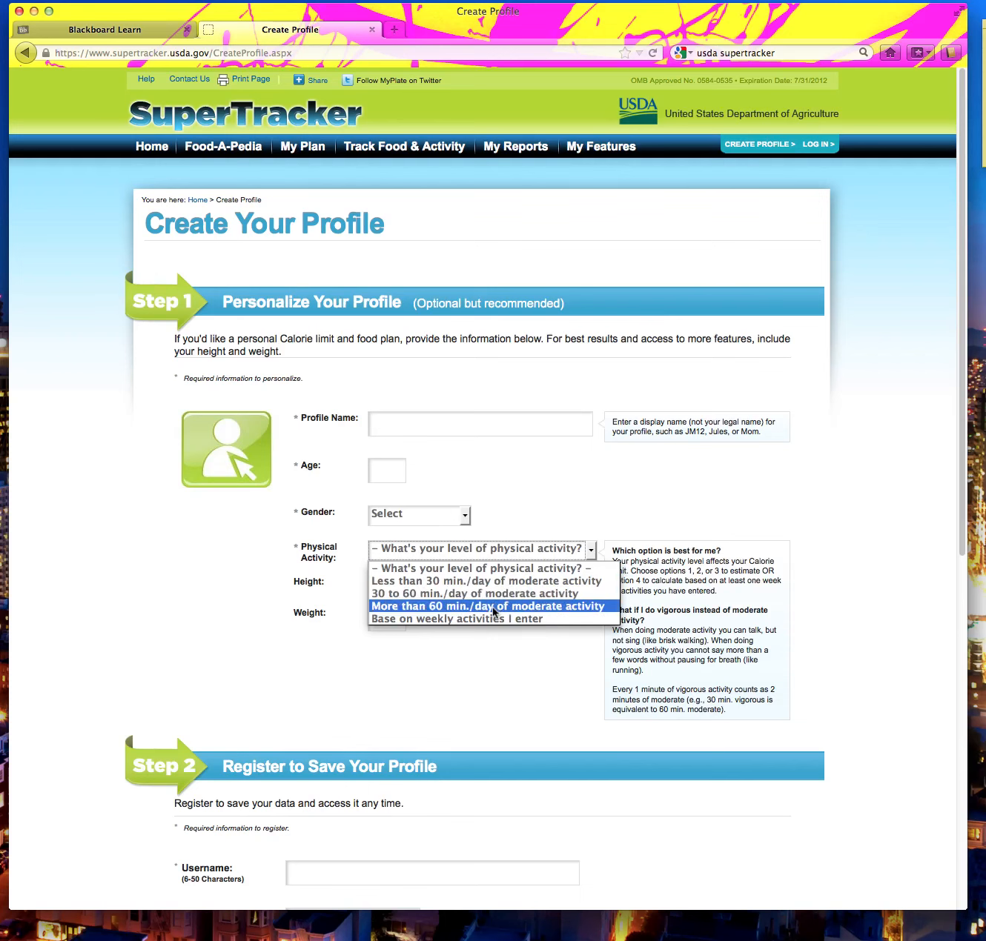
left_click(607, 487)
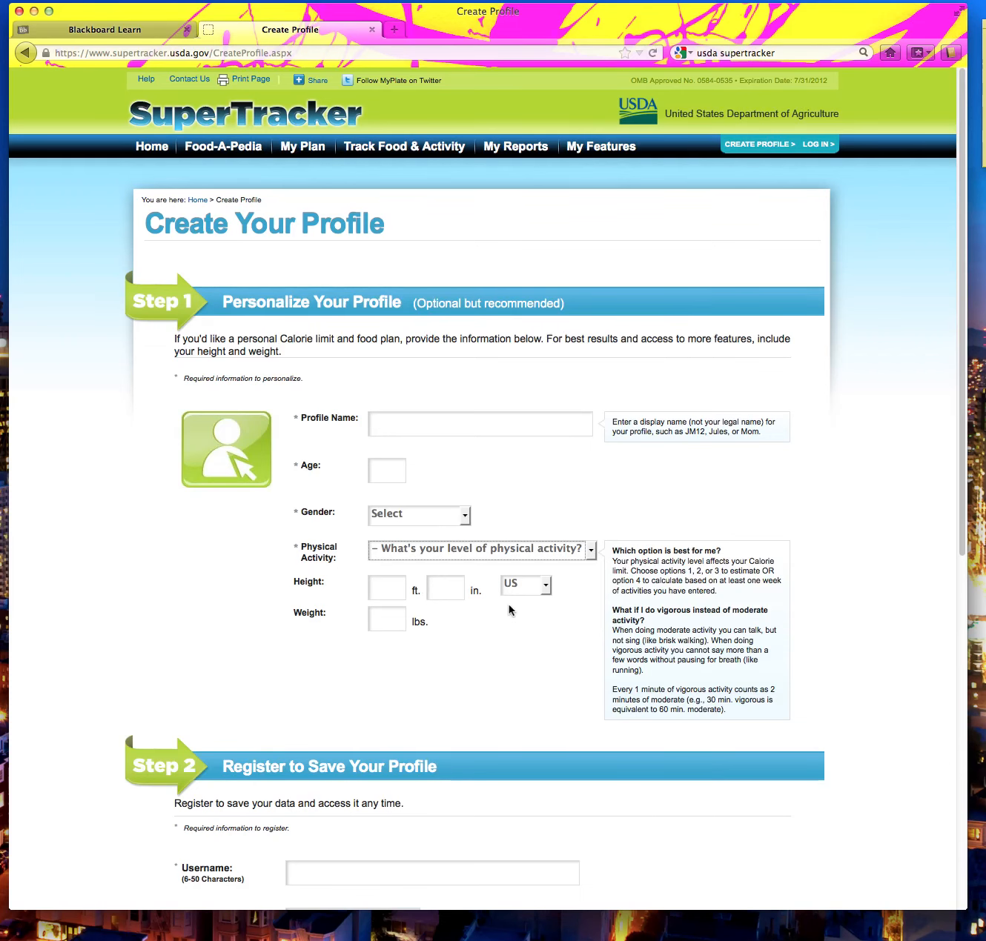
scroll(509, 604, "down", 10)
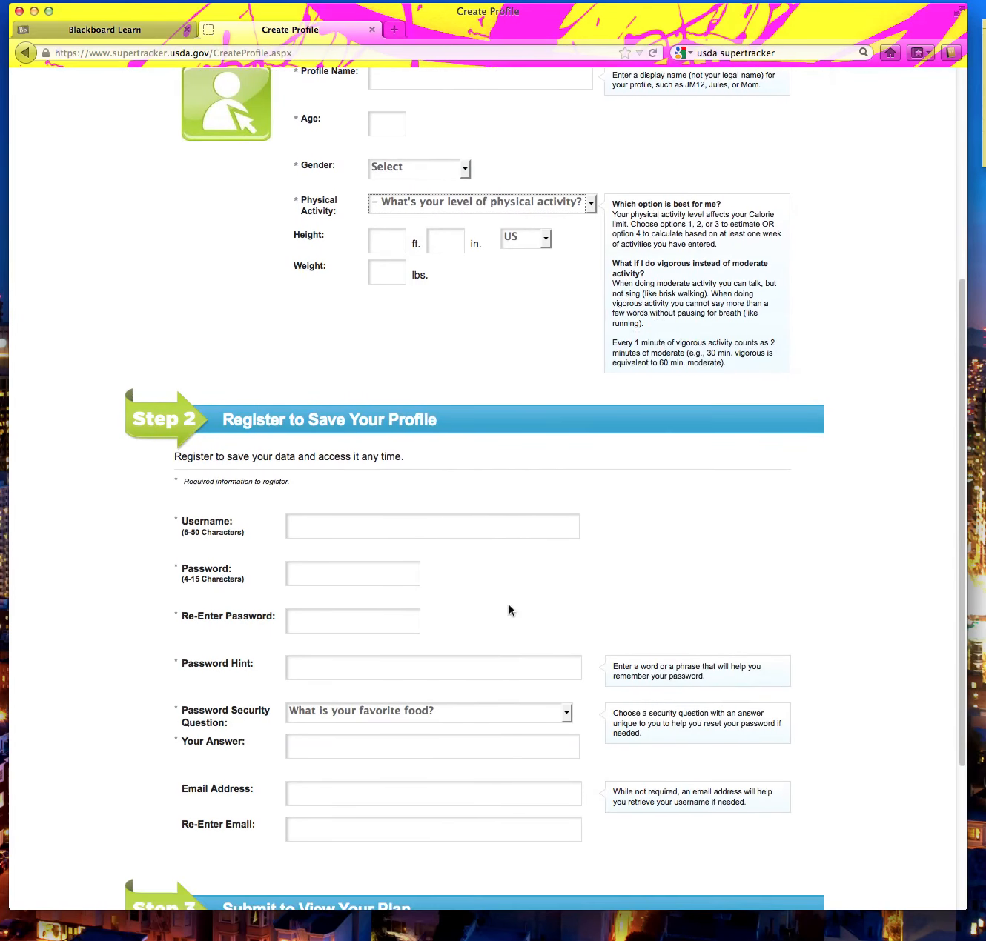
scroll(508, 609, "down", 5)
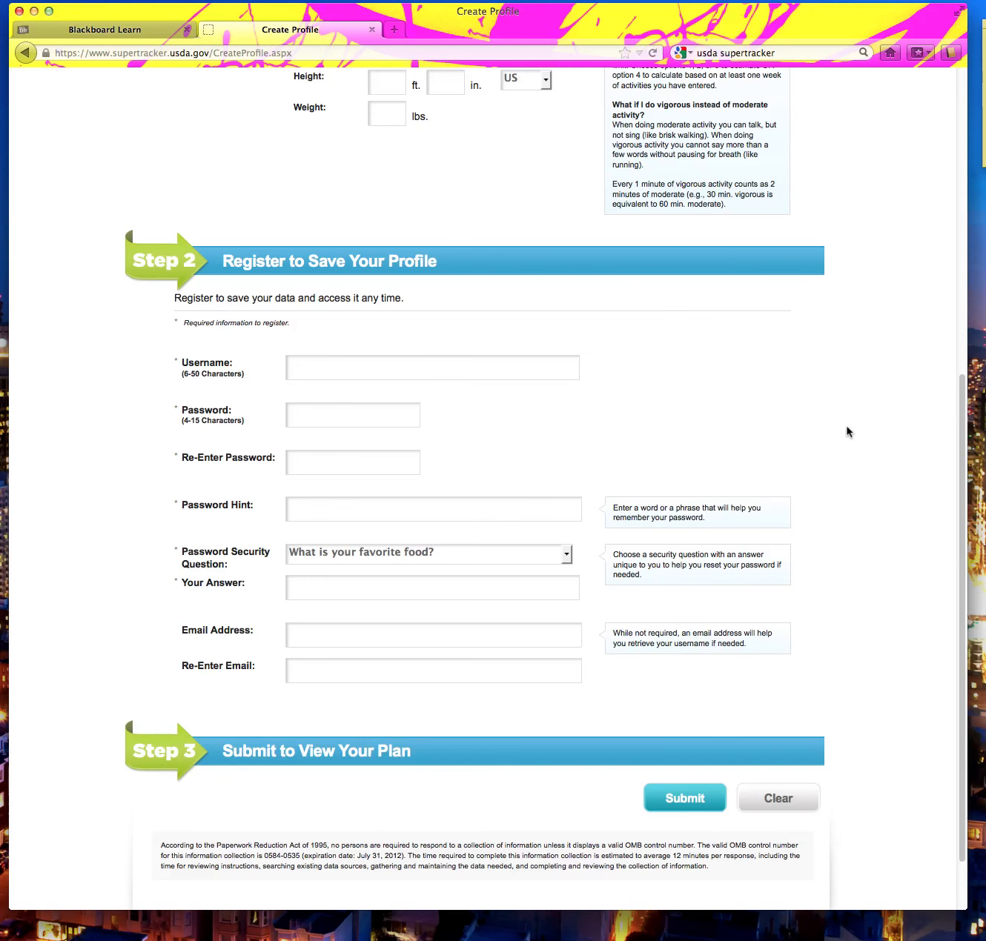
scroll(848, 432, "up", 7)
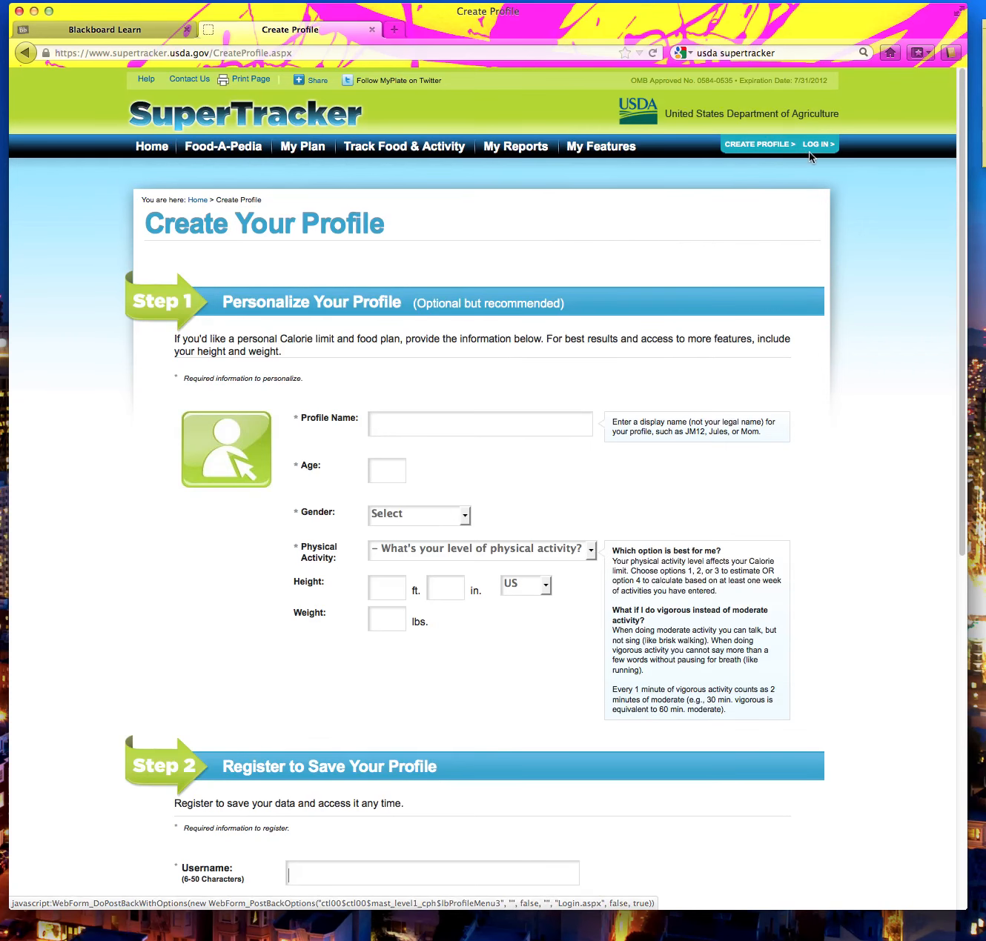
- Return to the home page and log in with the account username and password, declining to save it
left_click(25, 56)
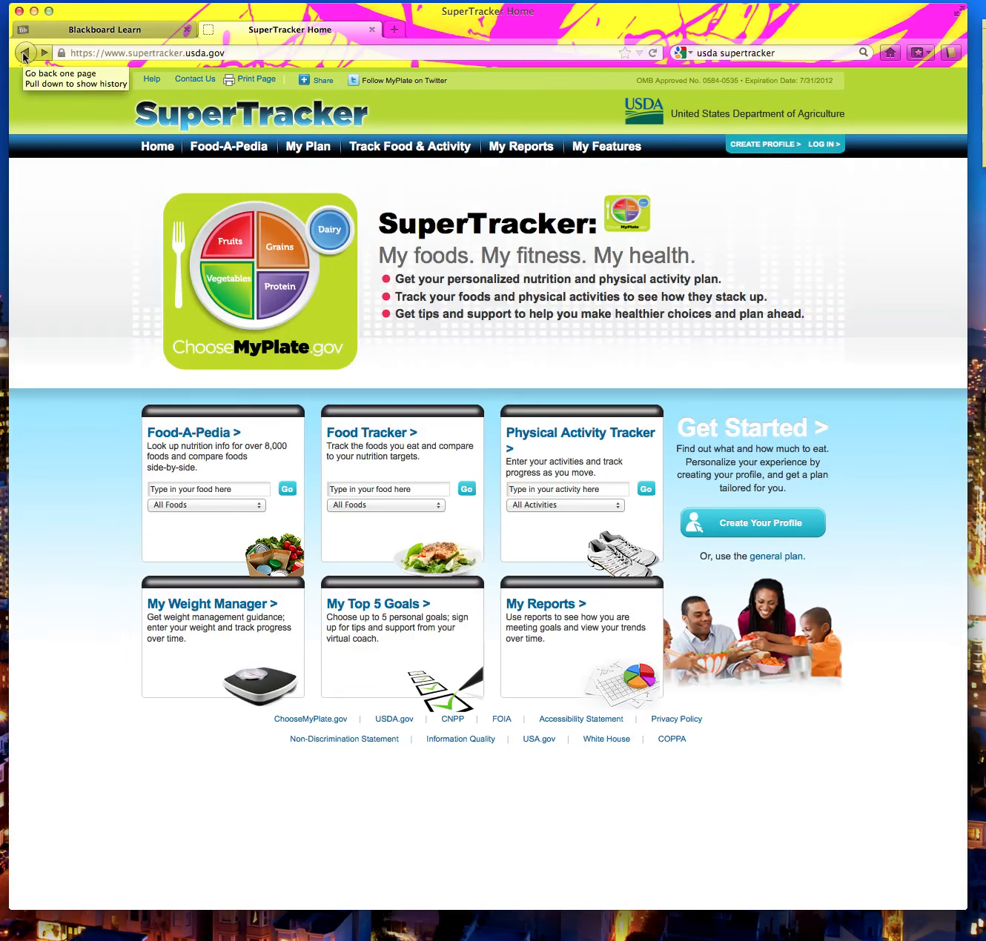
left_click(825, 145)
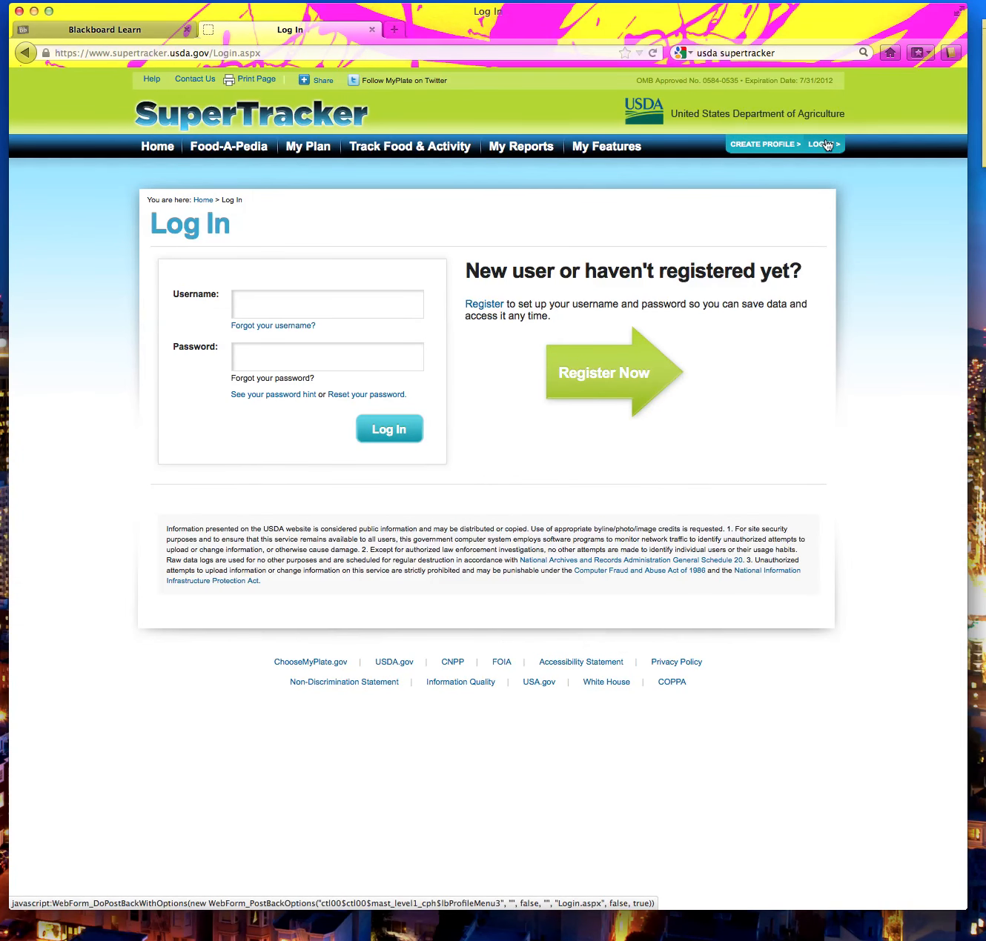
type("ba")
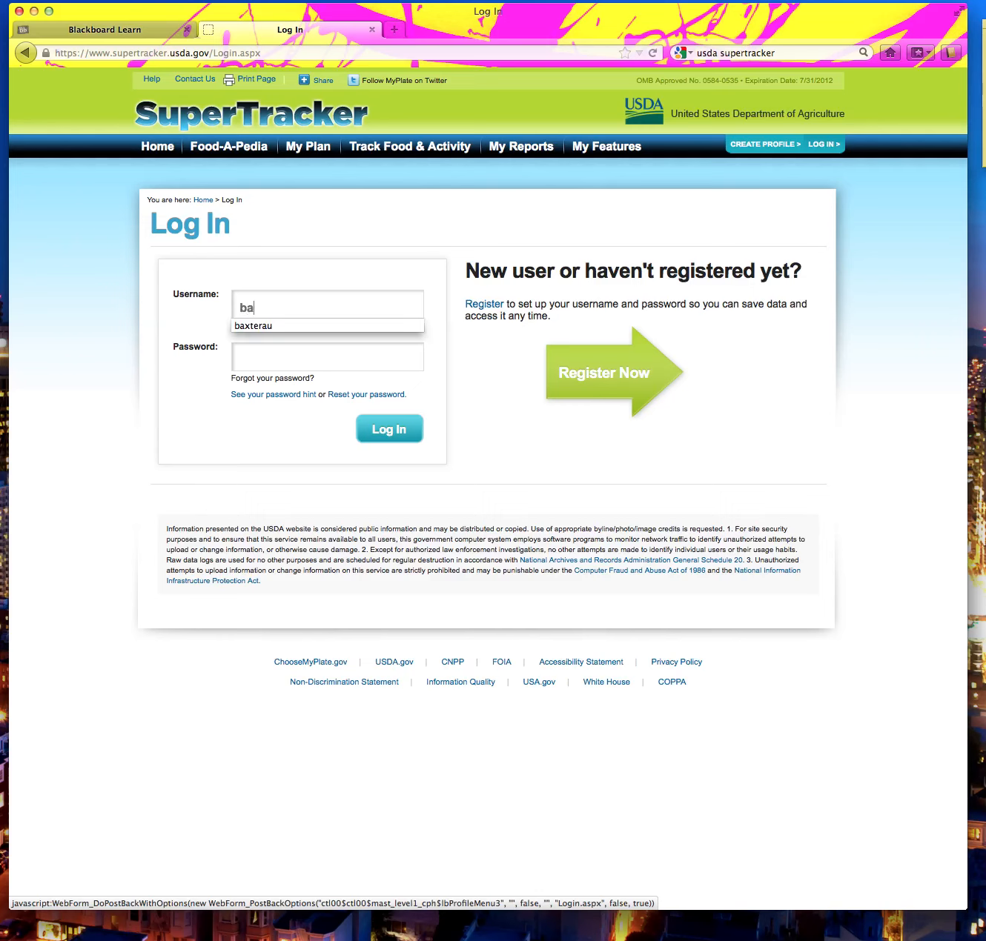
type("xterau")
key("Tab")
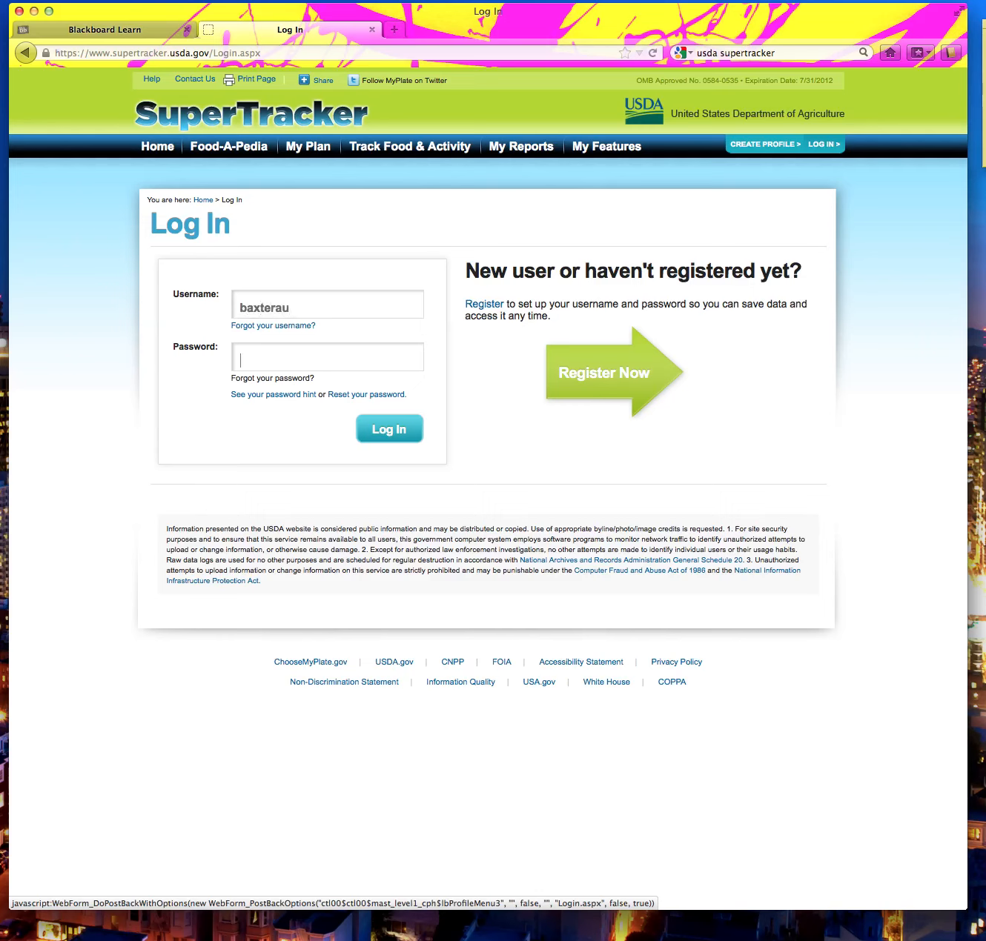
type("••••••••")
key("Return")
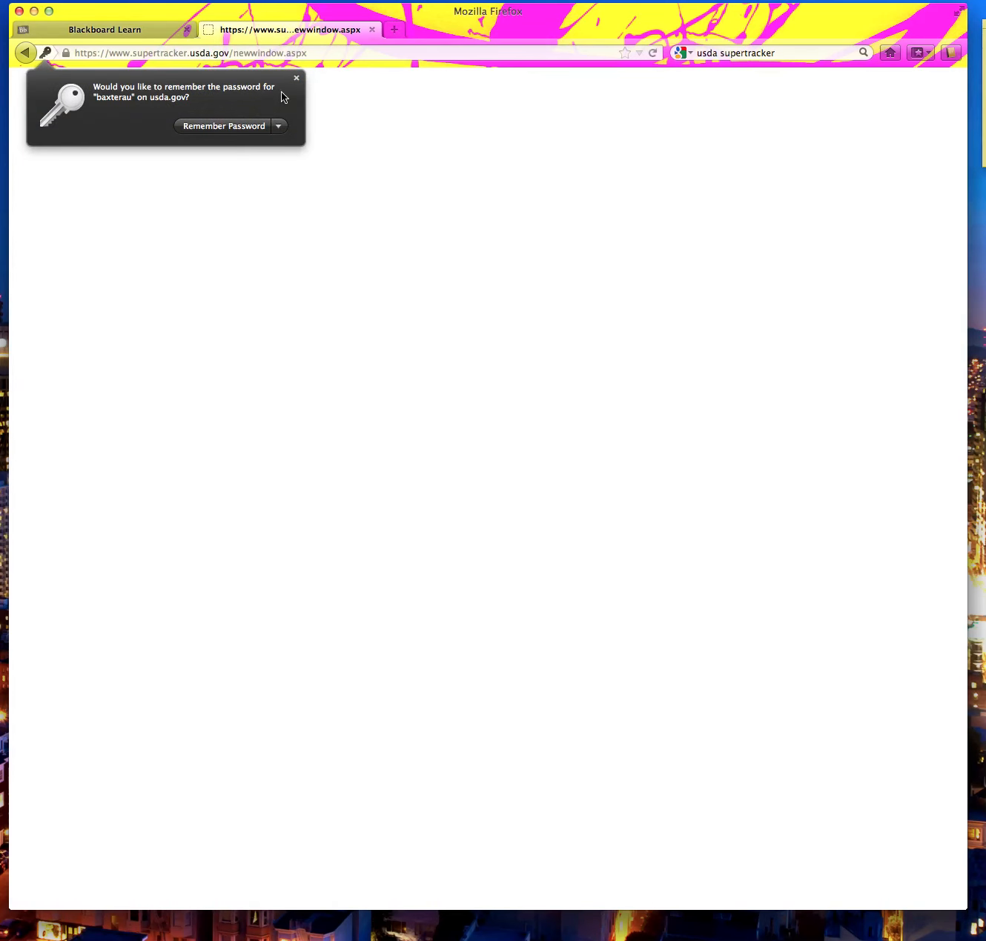
left_click(296, 79)
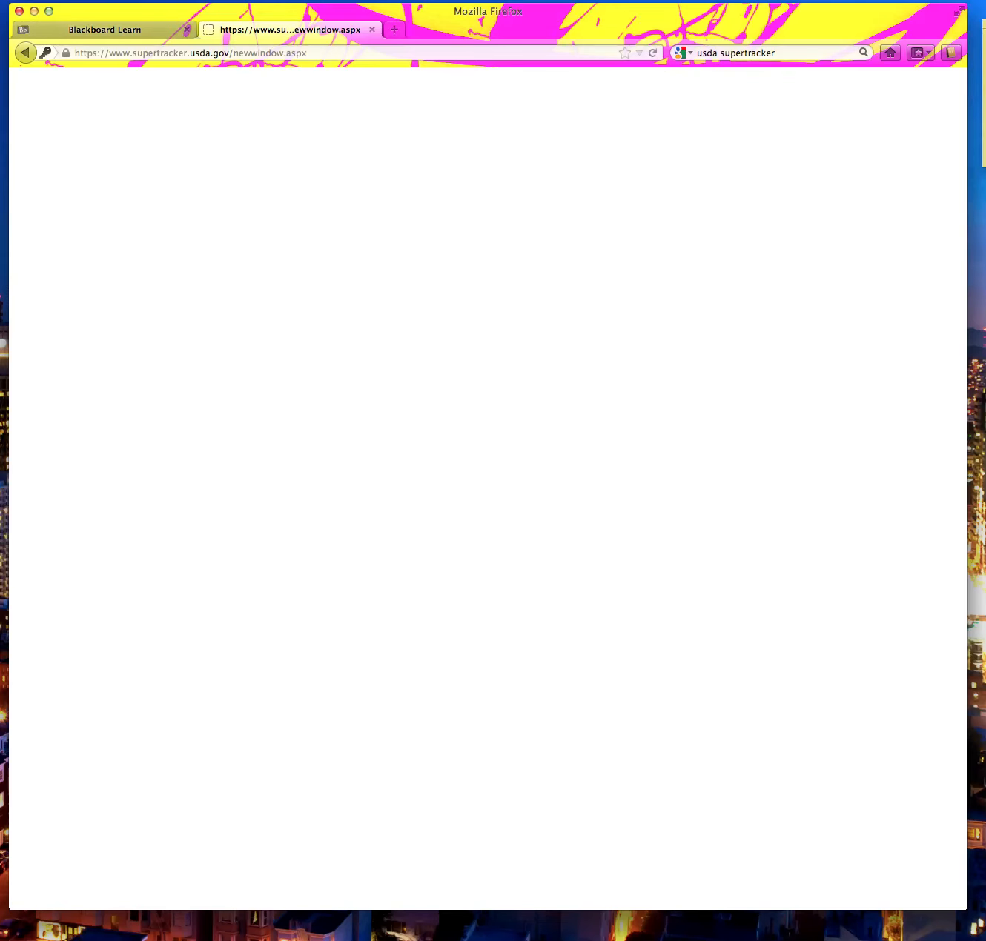
- Go back from the blank page and resubmit the password to finish signing in
left_click(26, 54)
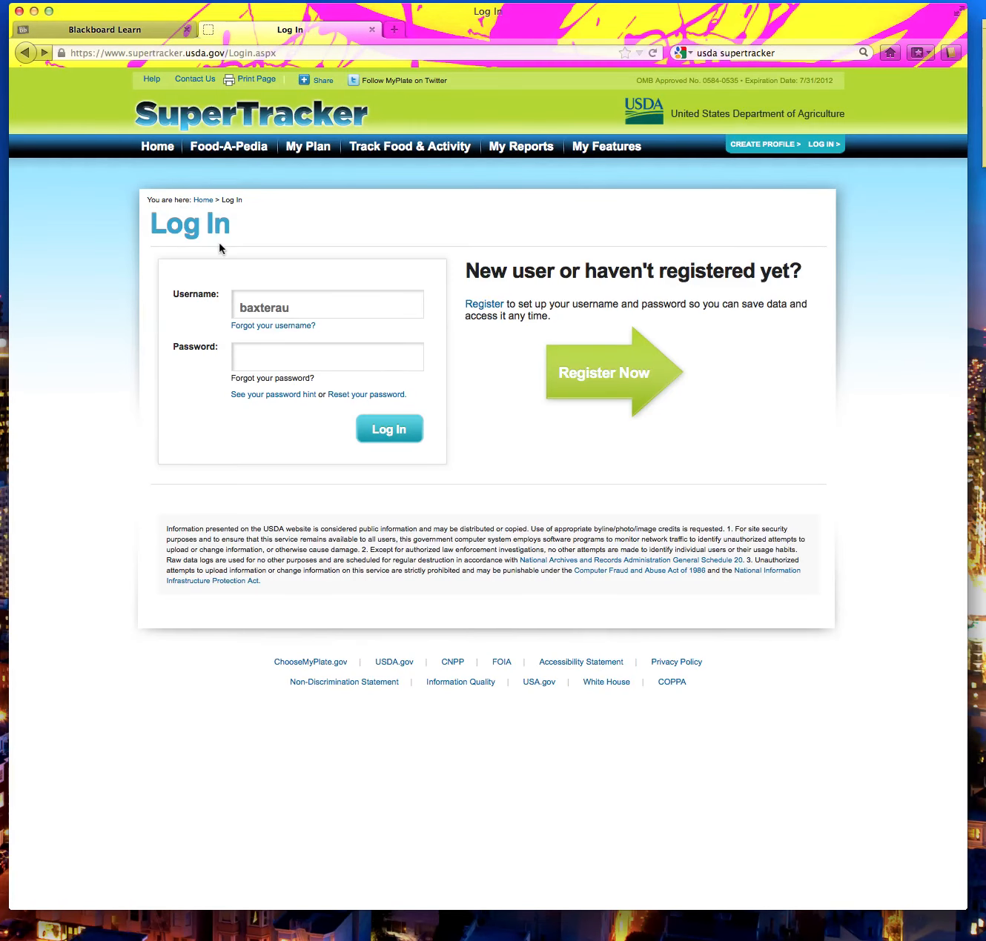
type("********")
key("Return")
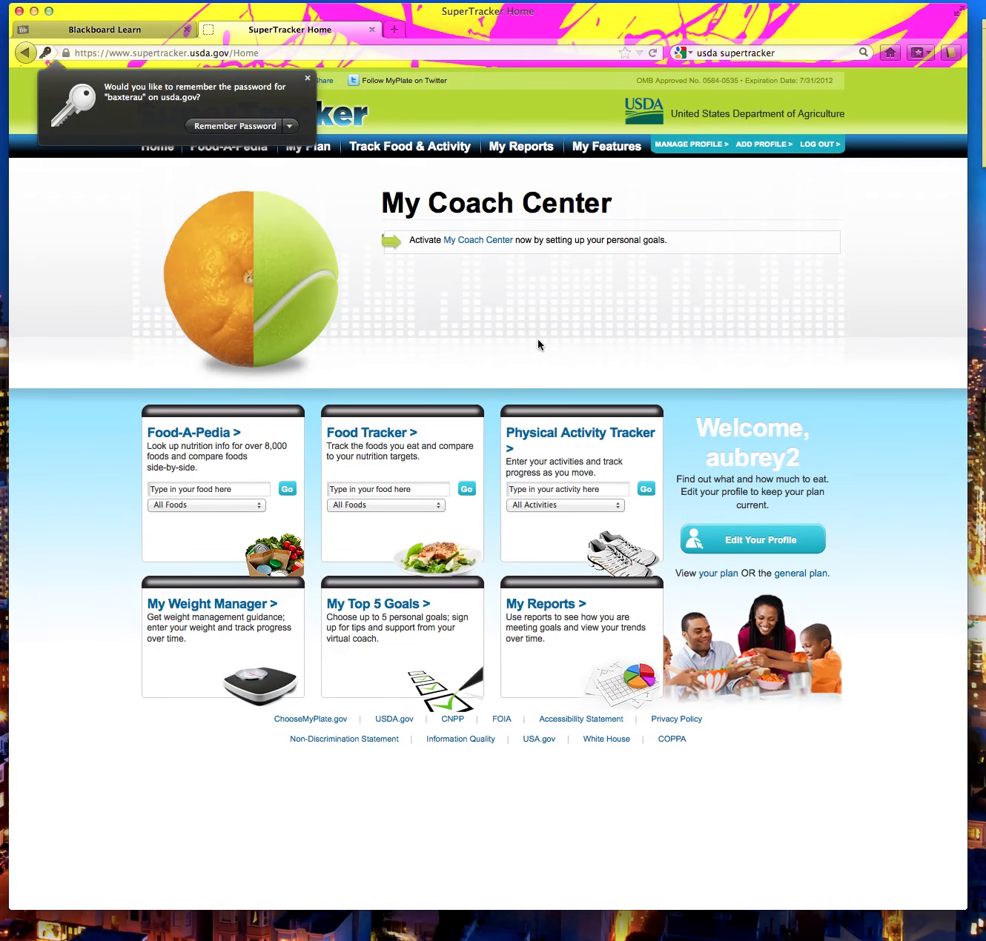
left_click(307, 78)
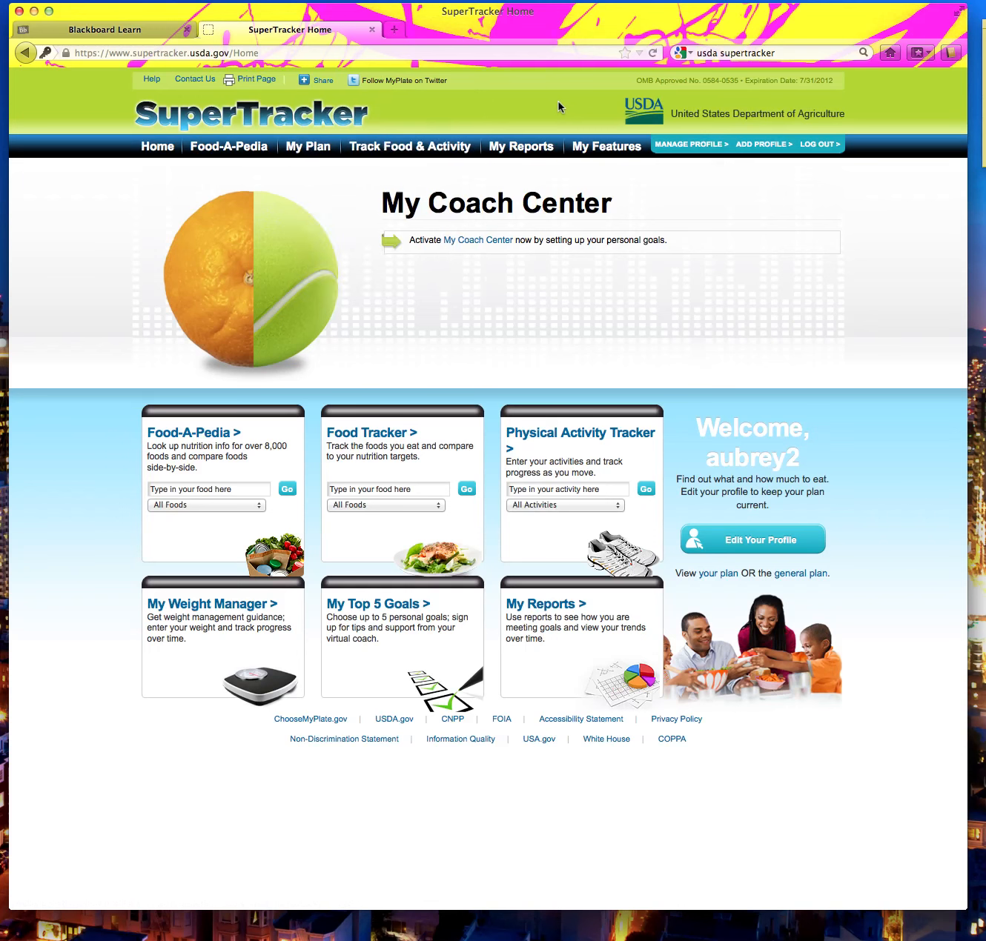
- Open the Food Tracker and change its date to 10/18/12
left_click(384, 436)
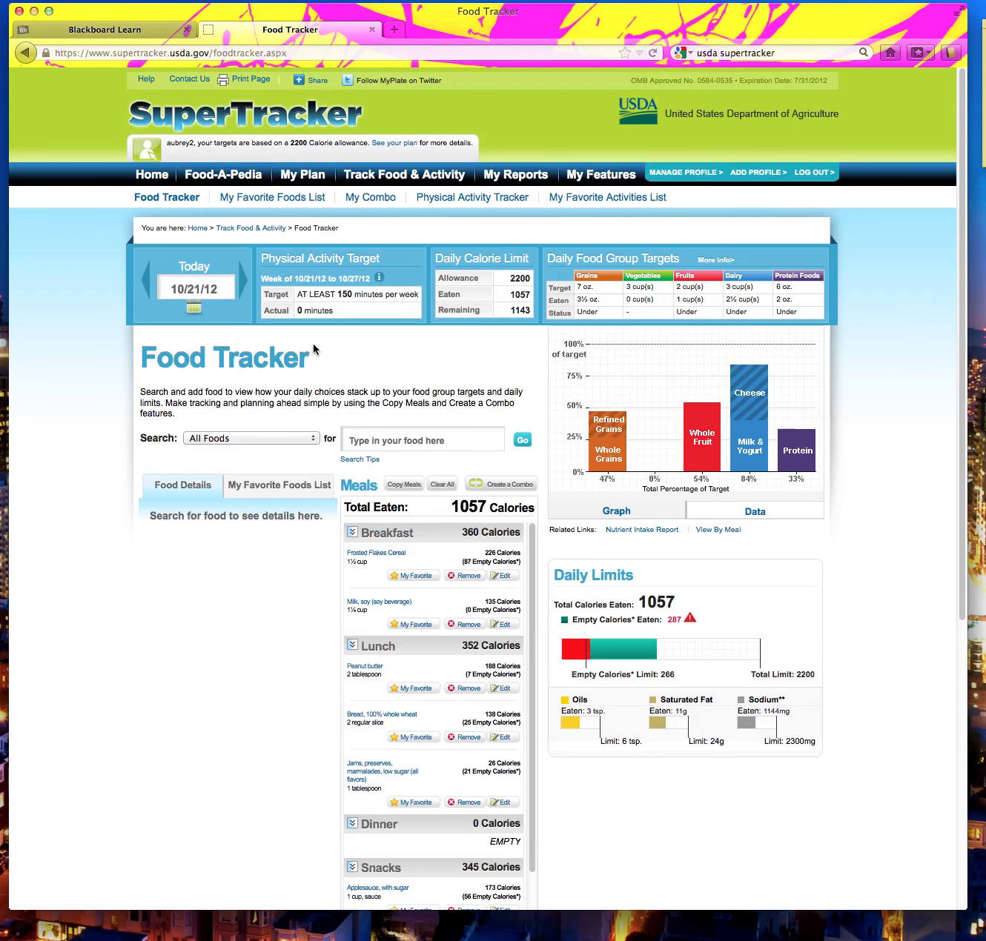
left_click(198, 289)
key("BackSpace")
key("BackSpace")
type("18")
key("Return")
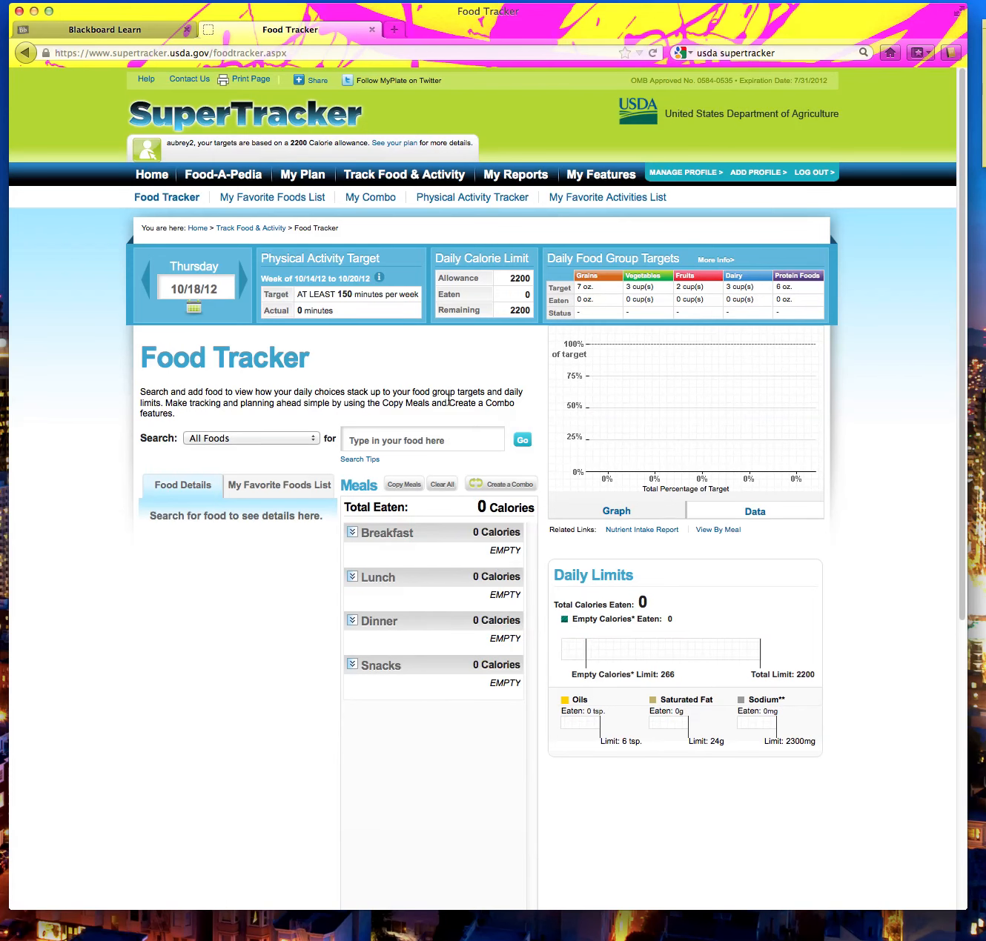
- Search the food list for 'frosted flakes'
left_click(440, 429)
type("frosted flakes")
key("Return")
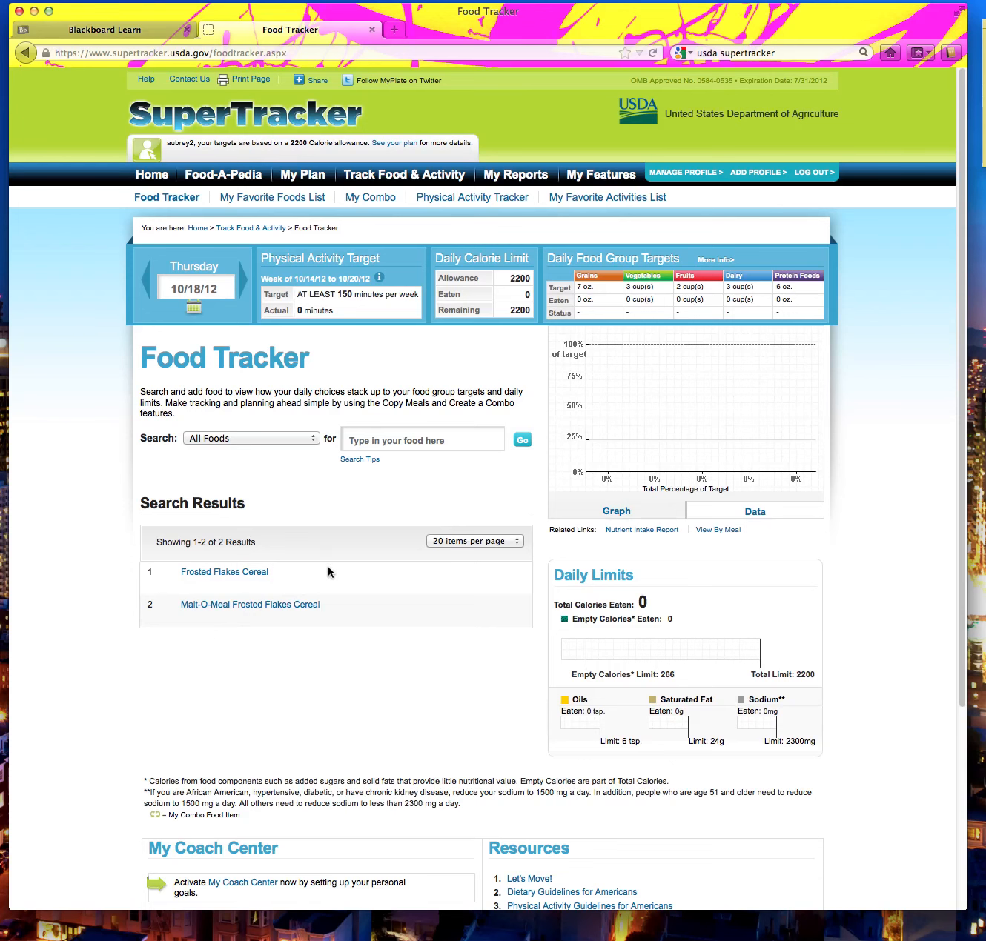
left_click(244, 579)
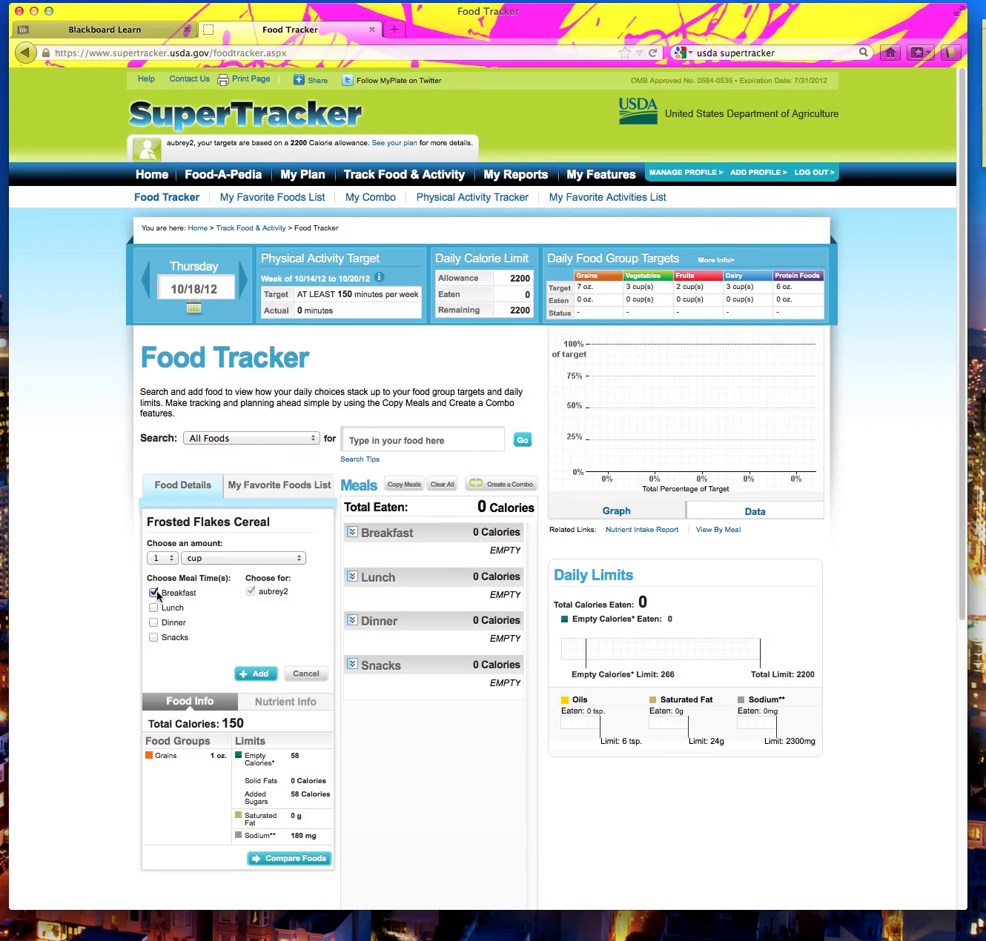
left_click(255, 676)
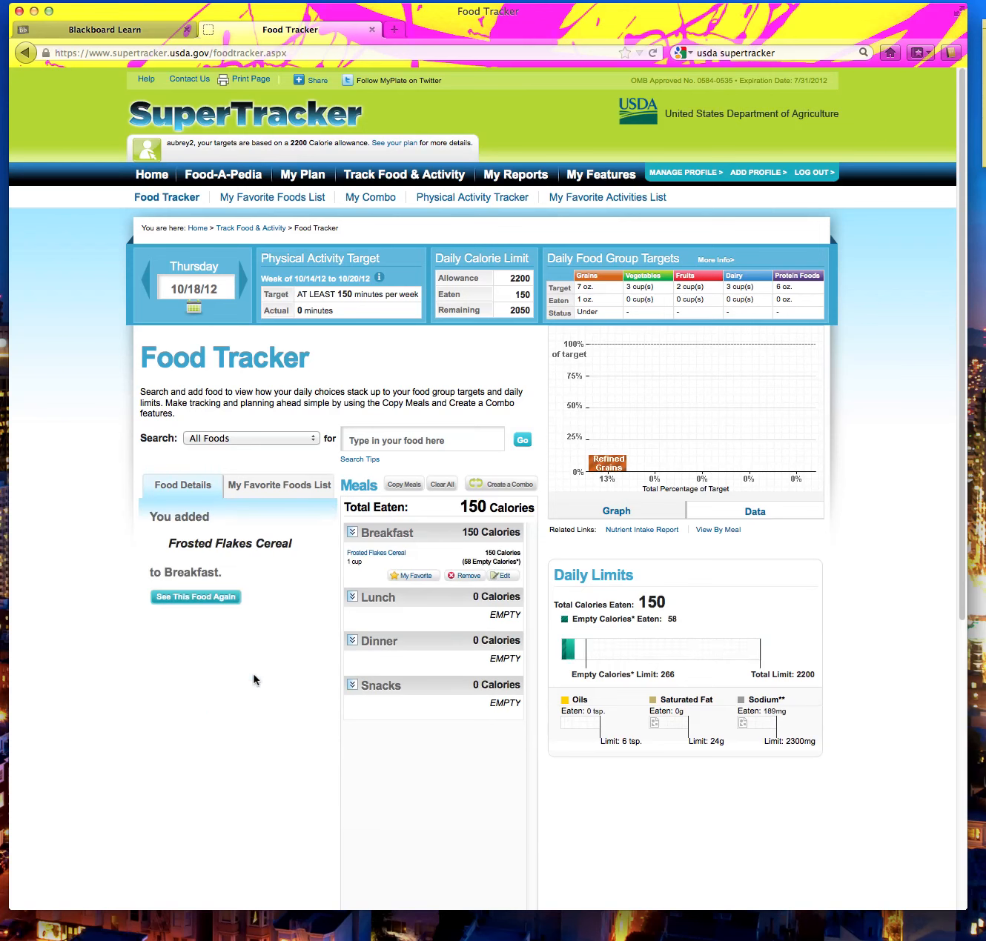
left_click(433, 437)
- Search for 'soy milk' and browse the results
type("soy milk")
key("Return")
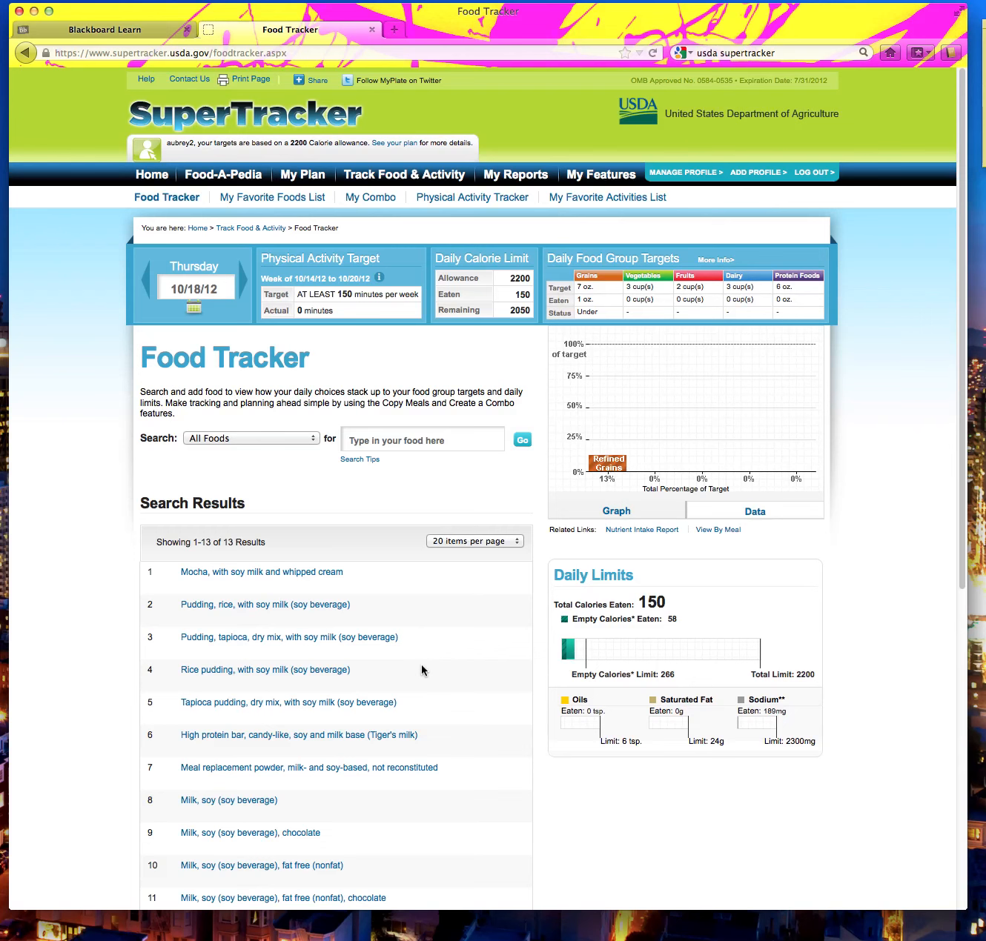
scroll(422, 664, "down", 5)
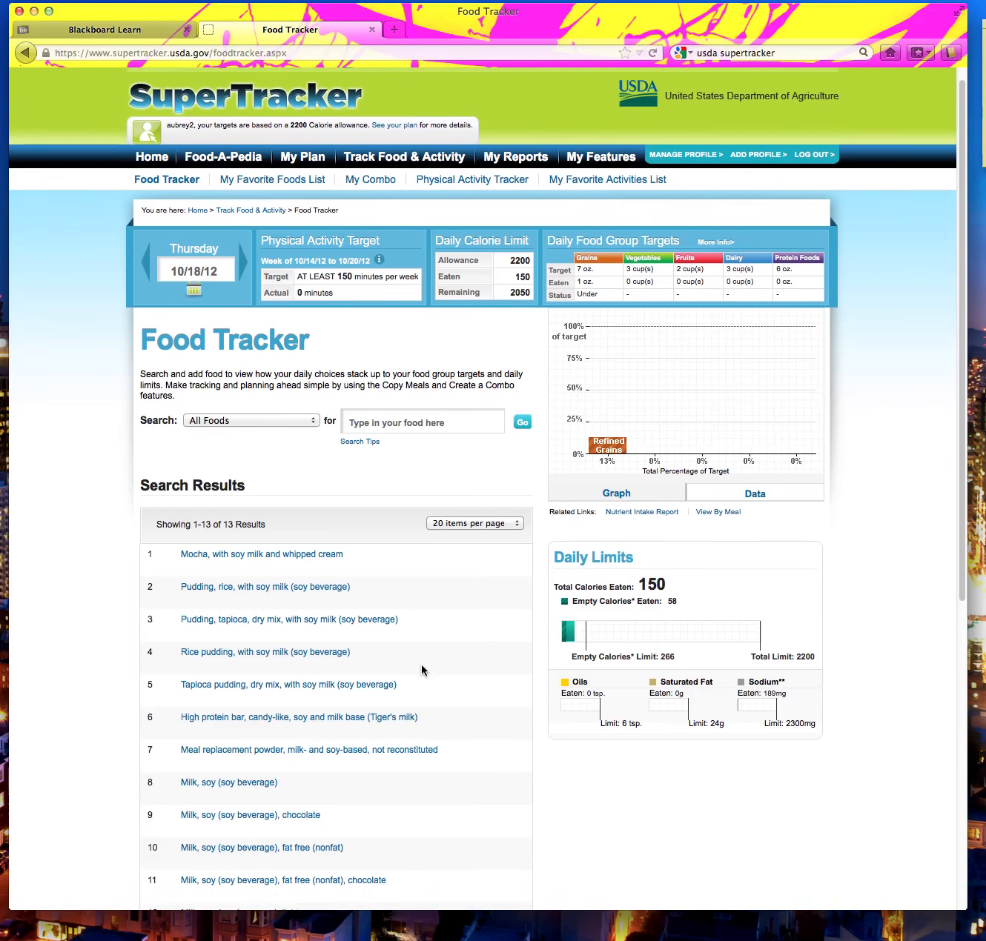
scroll(421, 665, "down", 1)
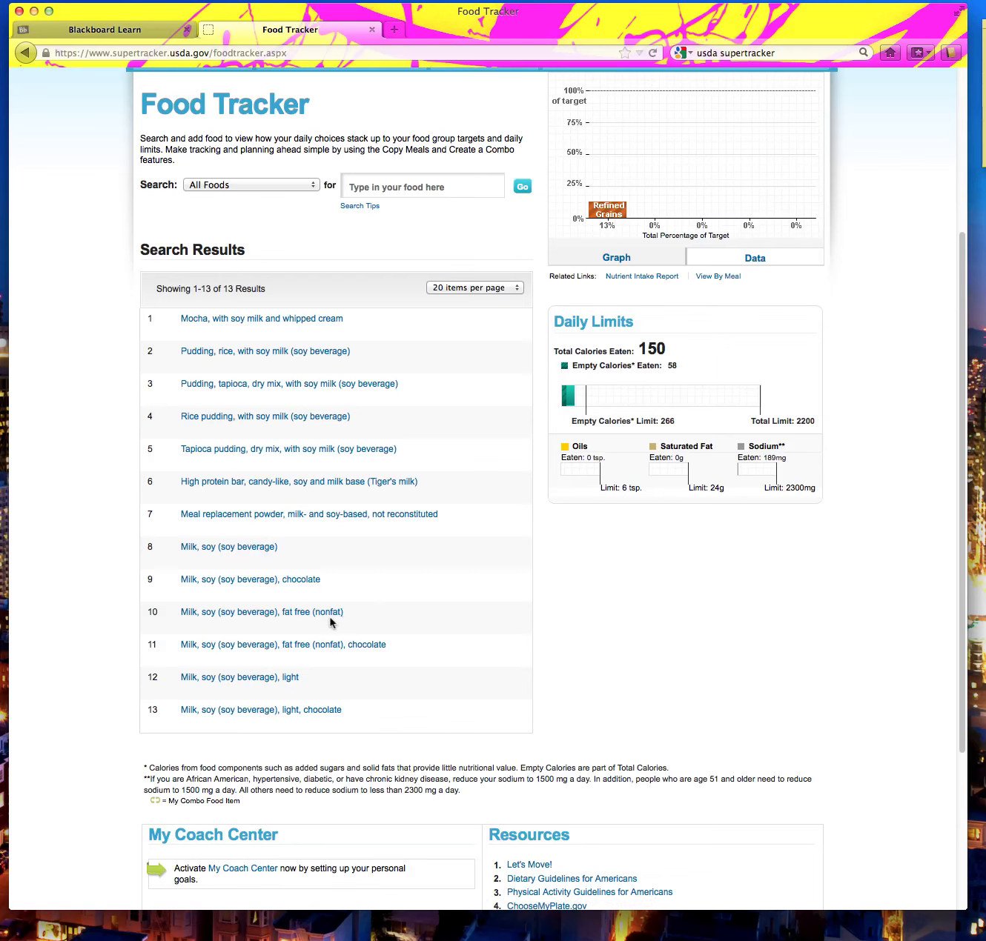
- Log 1 cup of Milk, soy (soy beverage) for breakfast, raising the day to 258 calories
left_click(256, 549)
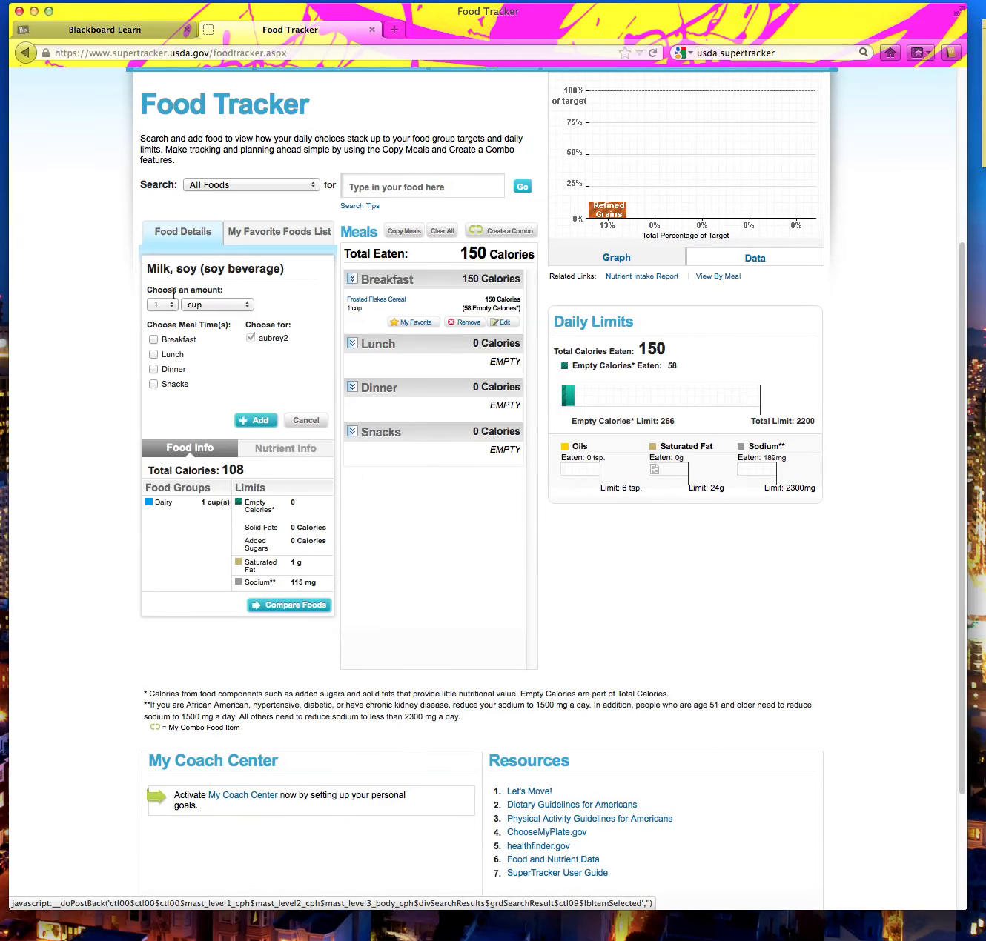
left_click(168, 310)
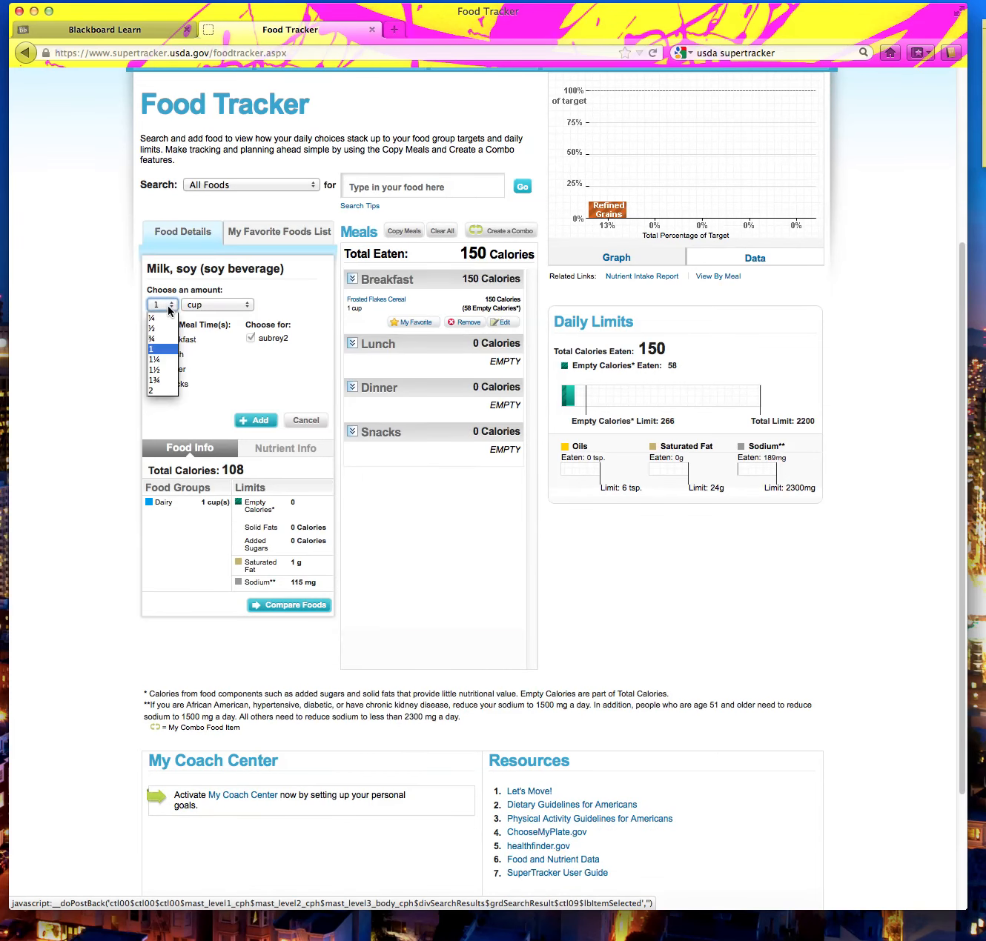
left_click(156, 351)
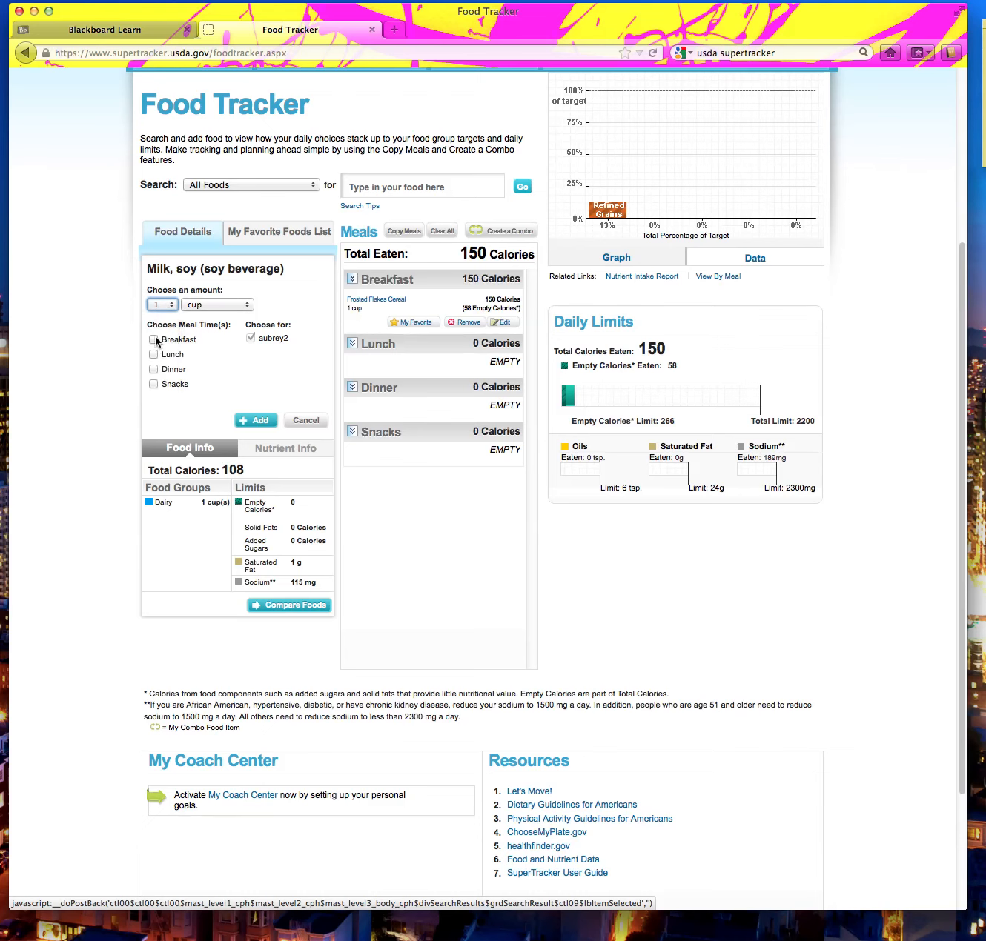
left_click(153, 339)
left_click(252, 422)
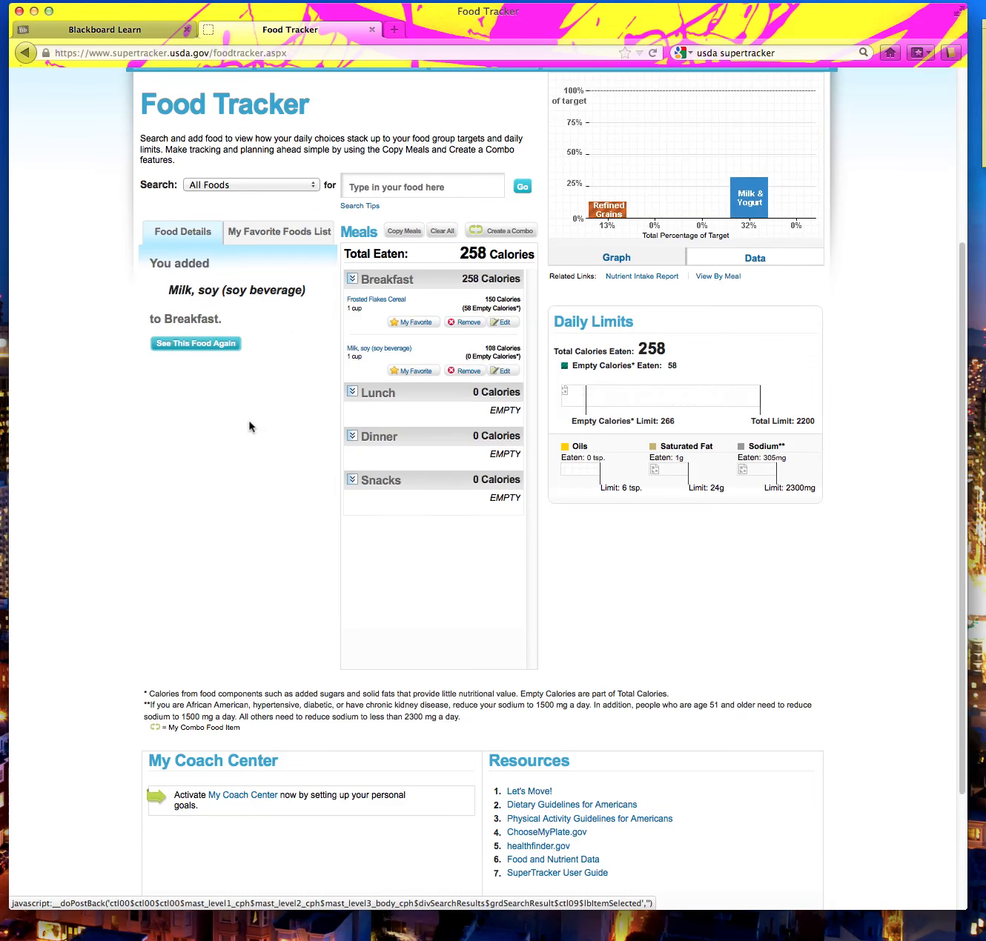
scroll(249, 426, "up", 2)
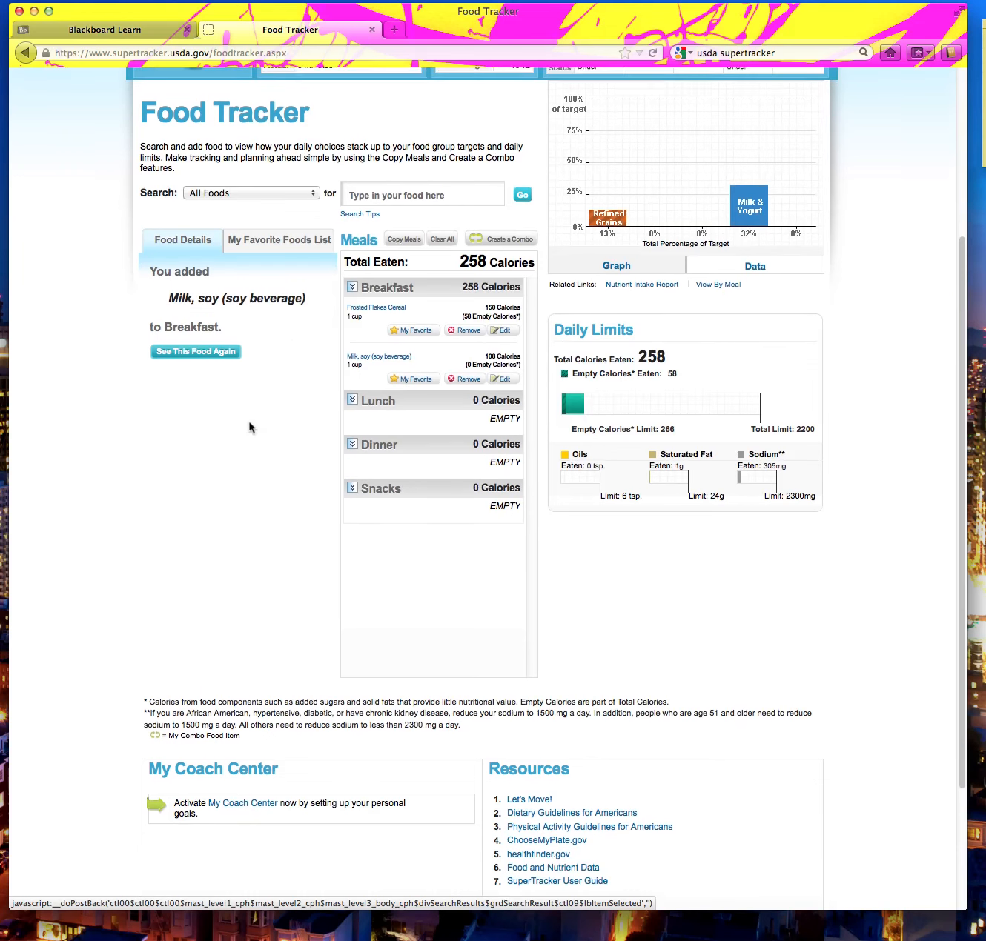
scroll(307, 374, "up", 5)
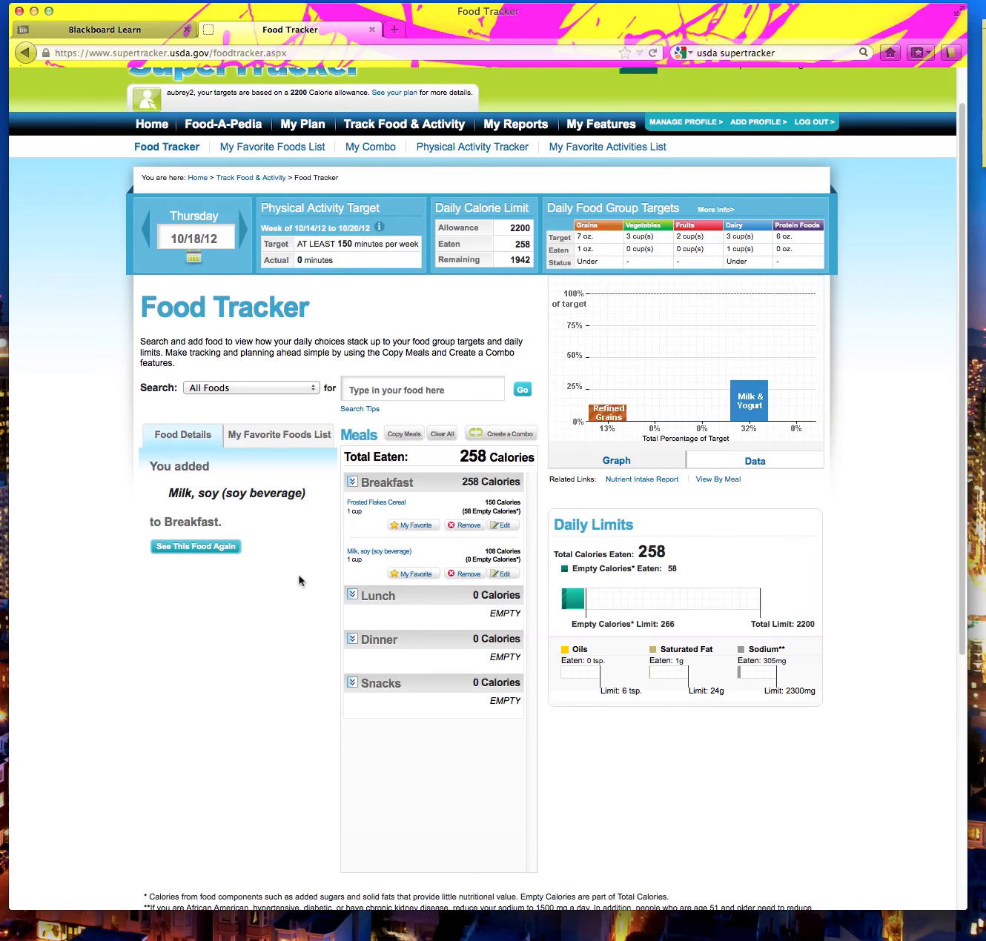
left_click(410, 392)
- Search 'gardenburger' and log one Veggie or soy burger patty, no bun, for lunch (124 calories)
type("gardenburger")
key("Return")
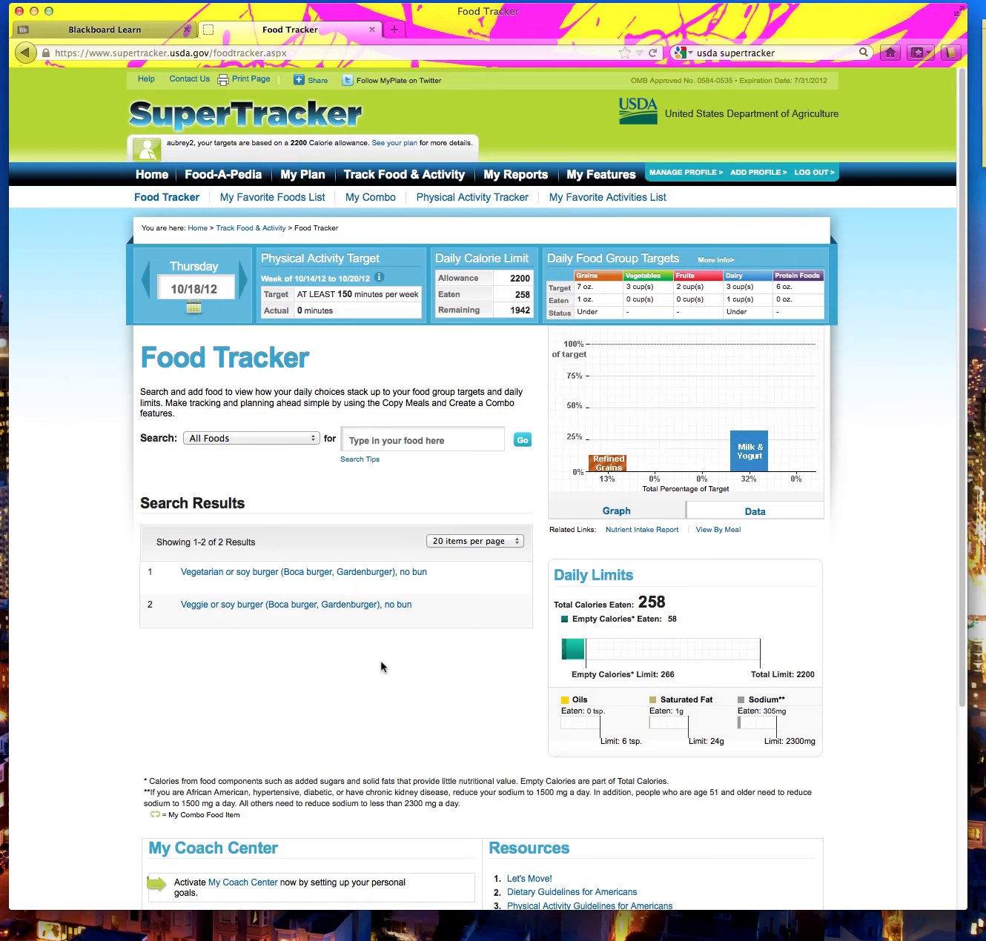
left_click(345, 604)
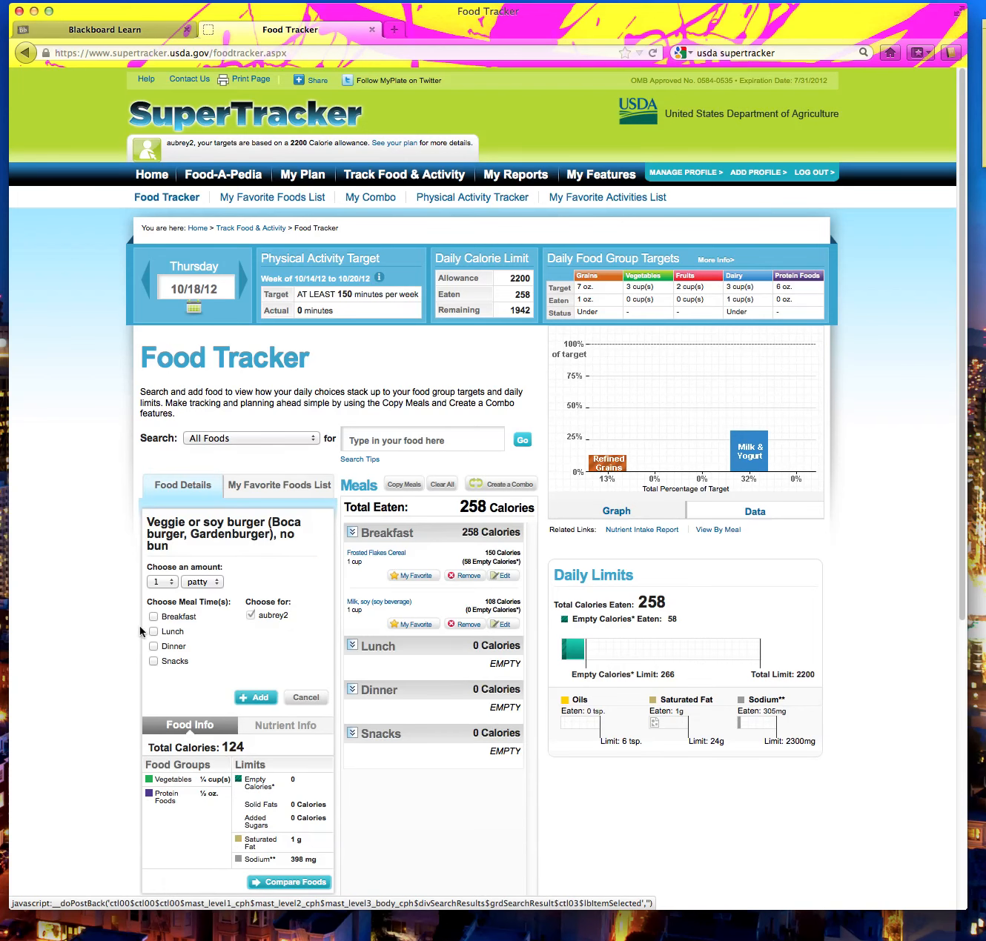
left_click(153, 632)
left_click(261, 700)
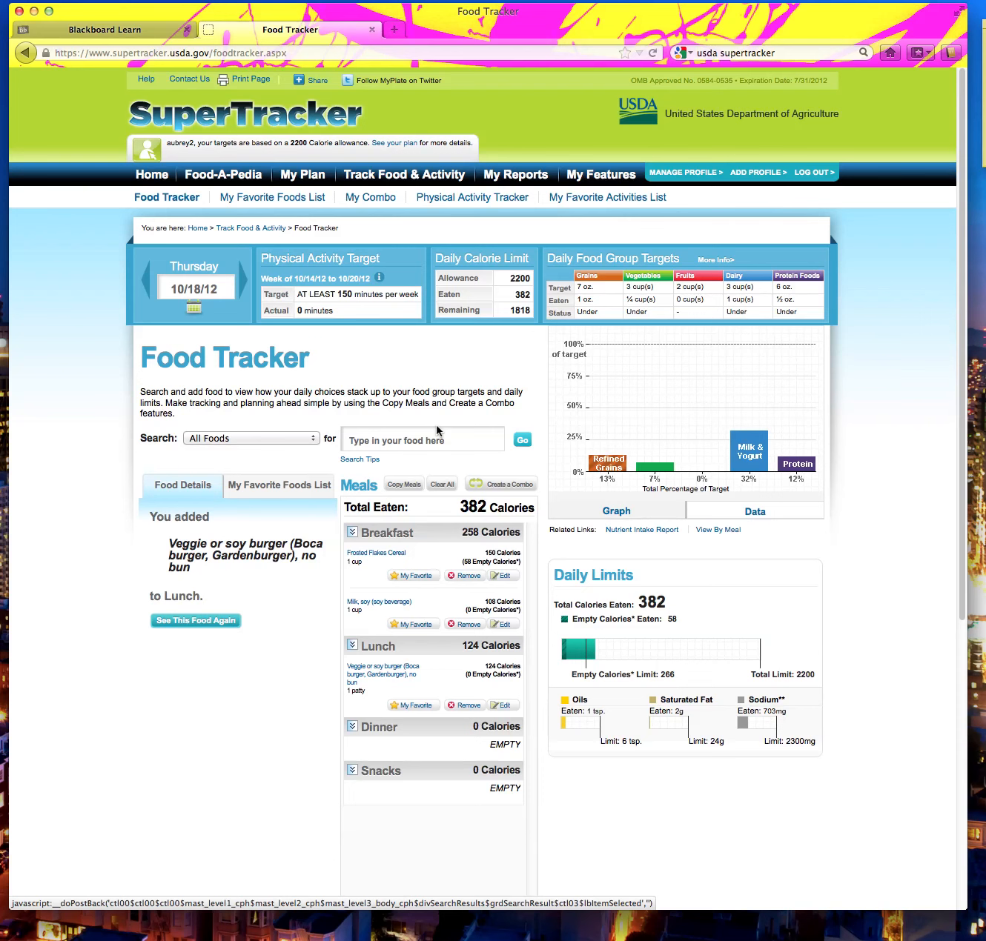
- Search 'hamburger bun, wheat' and log one medium roll (98 calories) for lunch
left_click(425, 436)
type("ahmburg")
key("BackSpace")
key("BackSpace")
key("BackSpace")
key("BackSpace")
key("BackSpace")
key("BackSpace")
key("BackSpace")
type("hamburger bun, wheat")
key("Return")
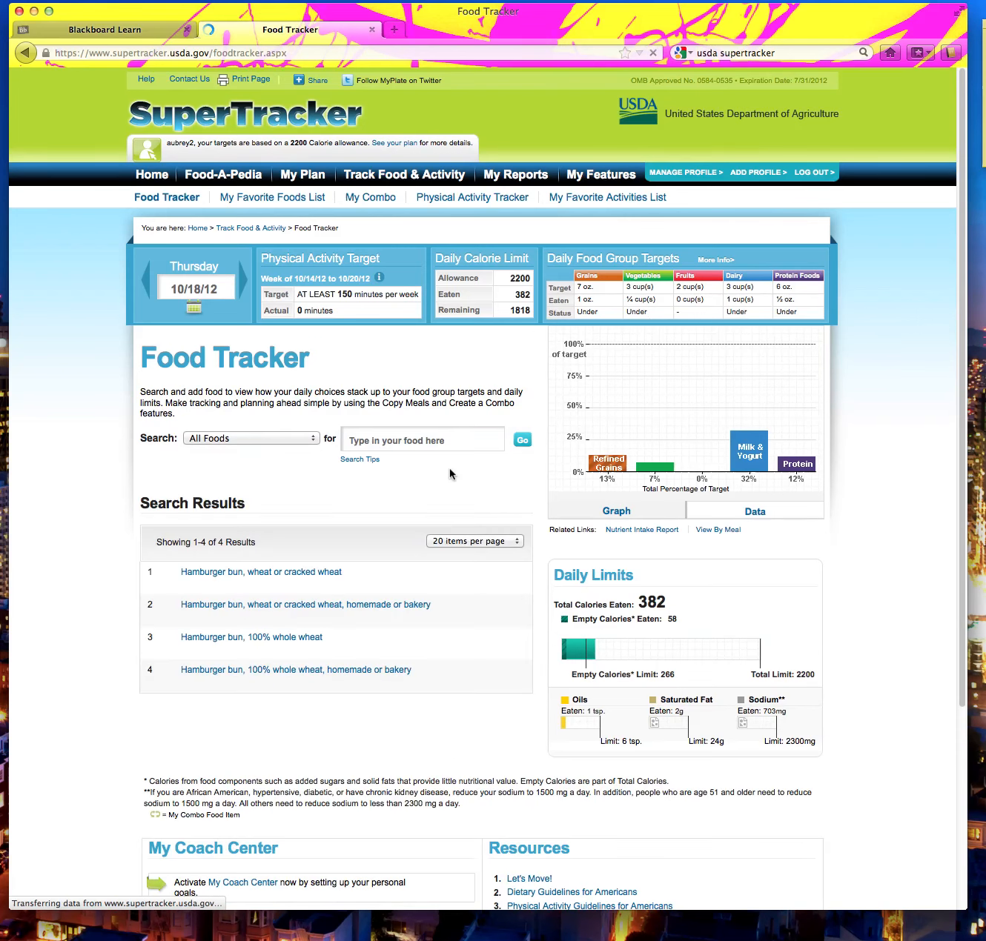
left_click(285, 578)
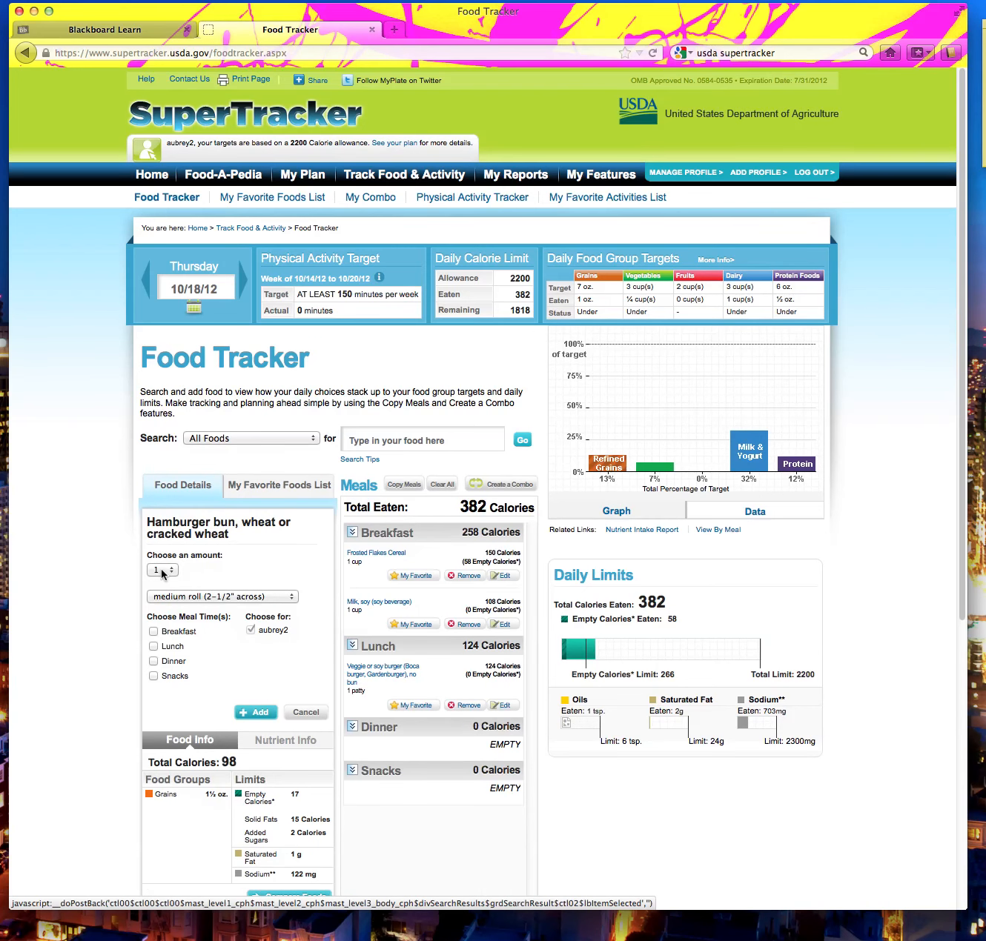
left_click(199, 598)
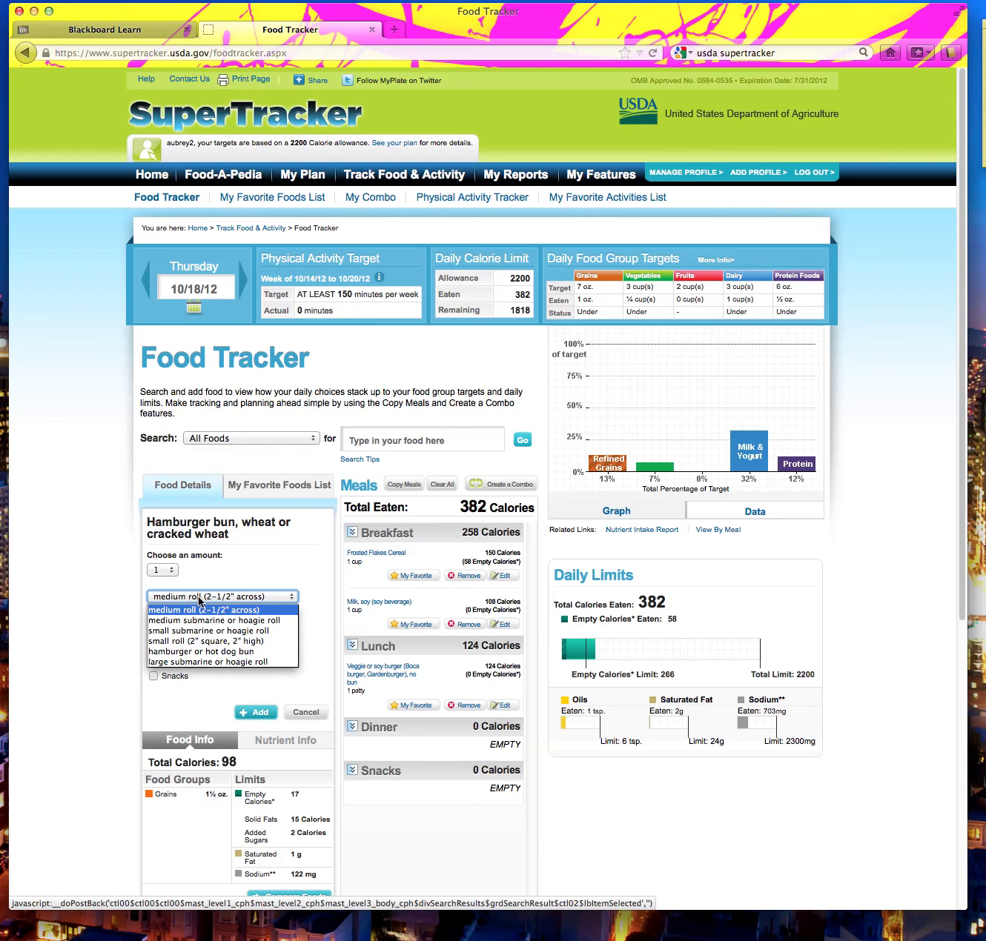
left_click(186, 611)
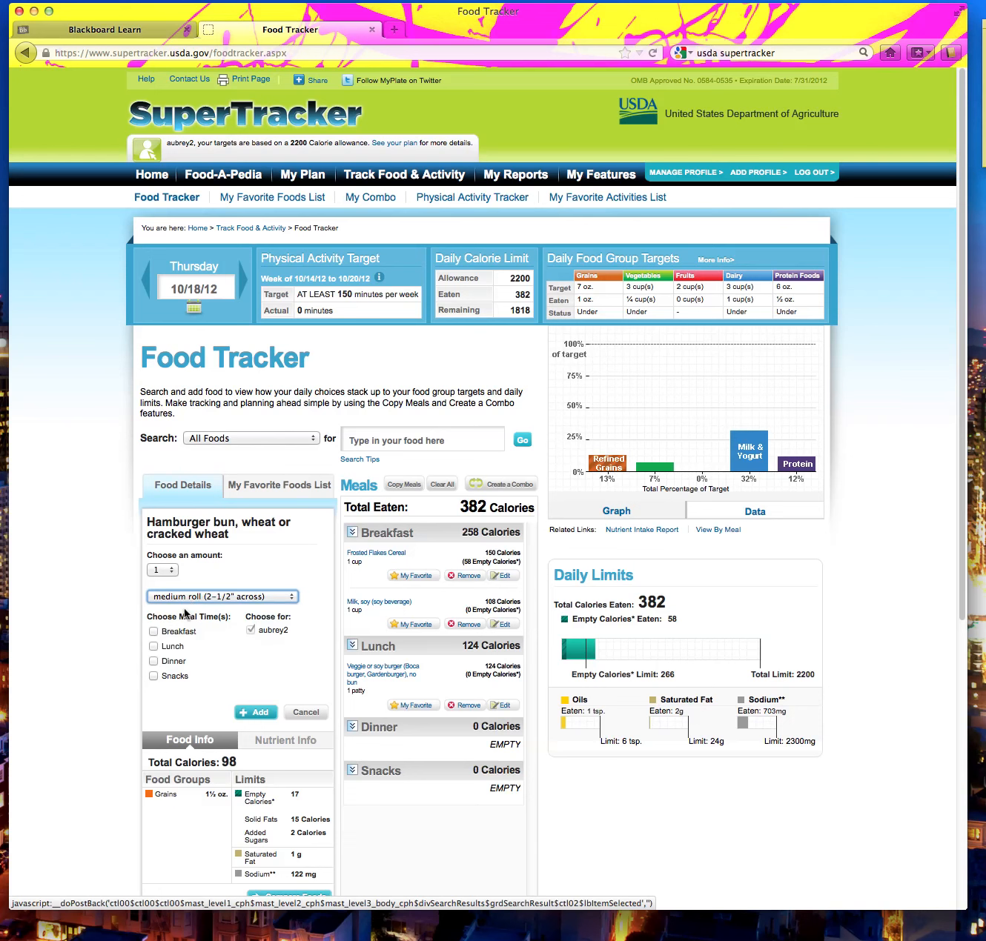
left_click(153, 647)
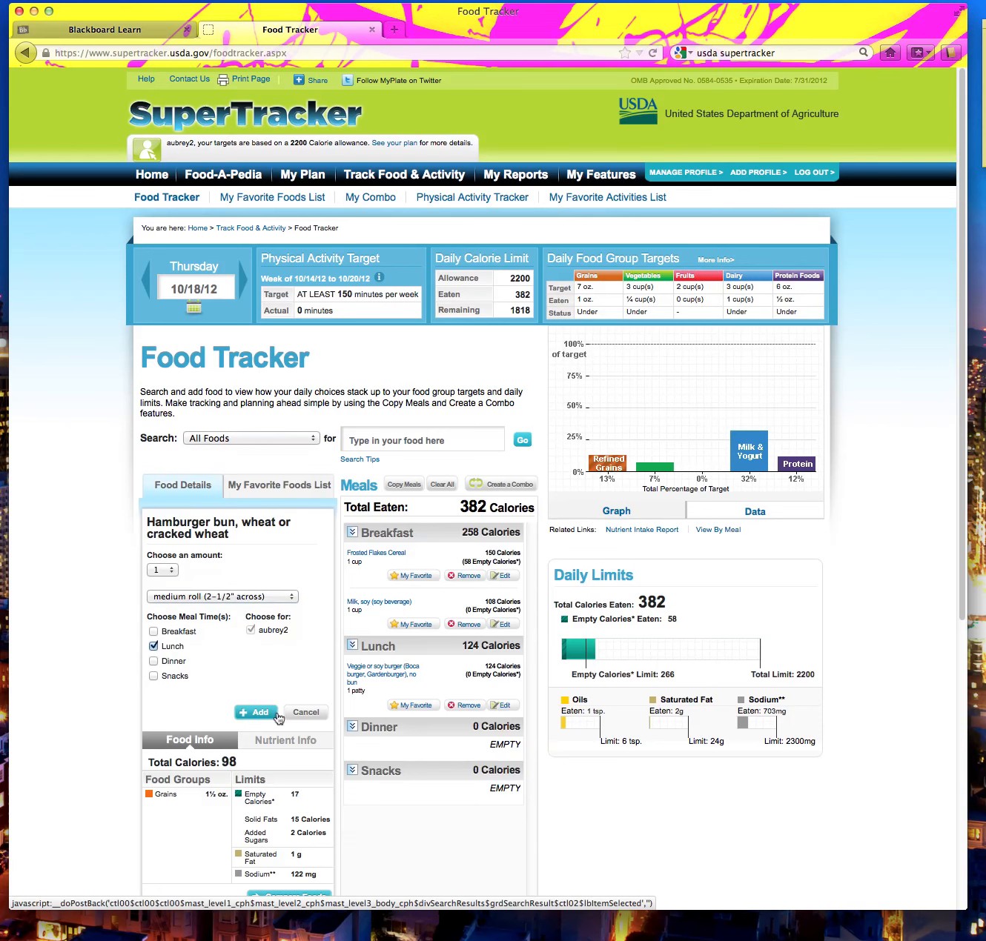
left_click(257, 715)
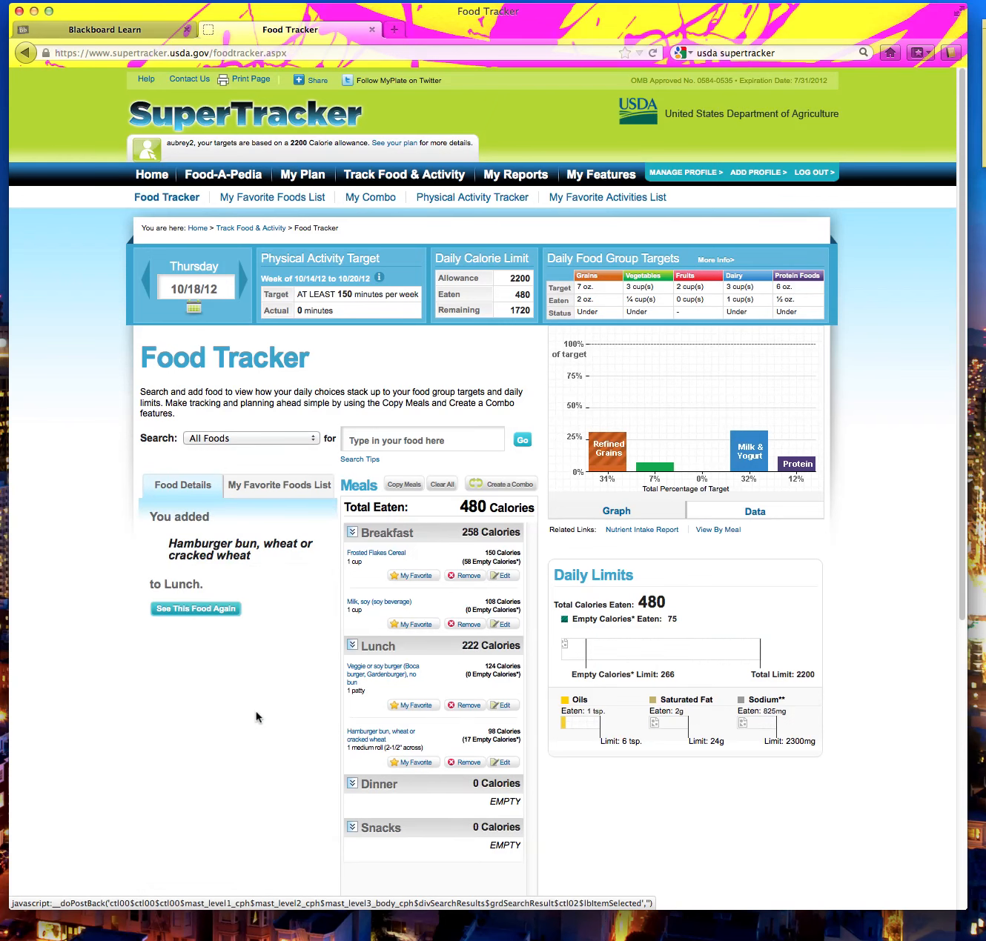
left_click(404, 439)
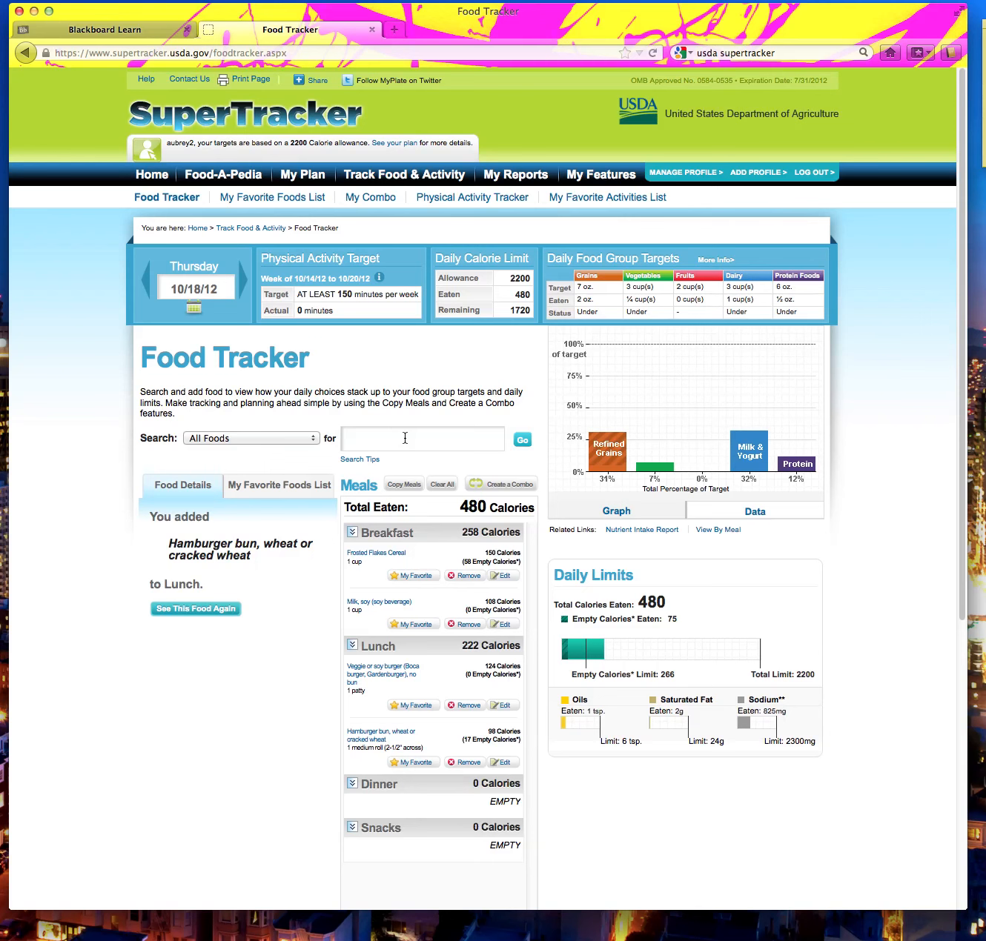
- Log String cheese, part skim as one string cheese stick (85 calories) under Snacks
type("string cheese")
key("Return")
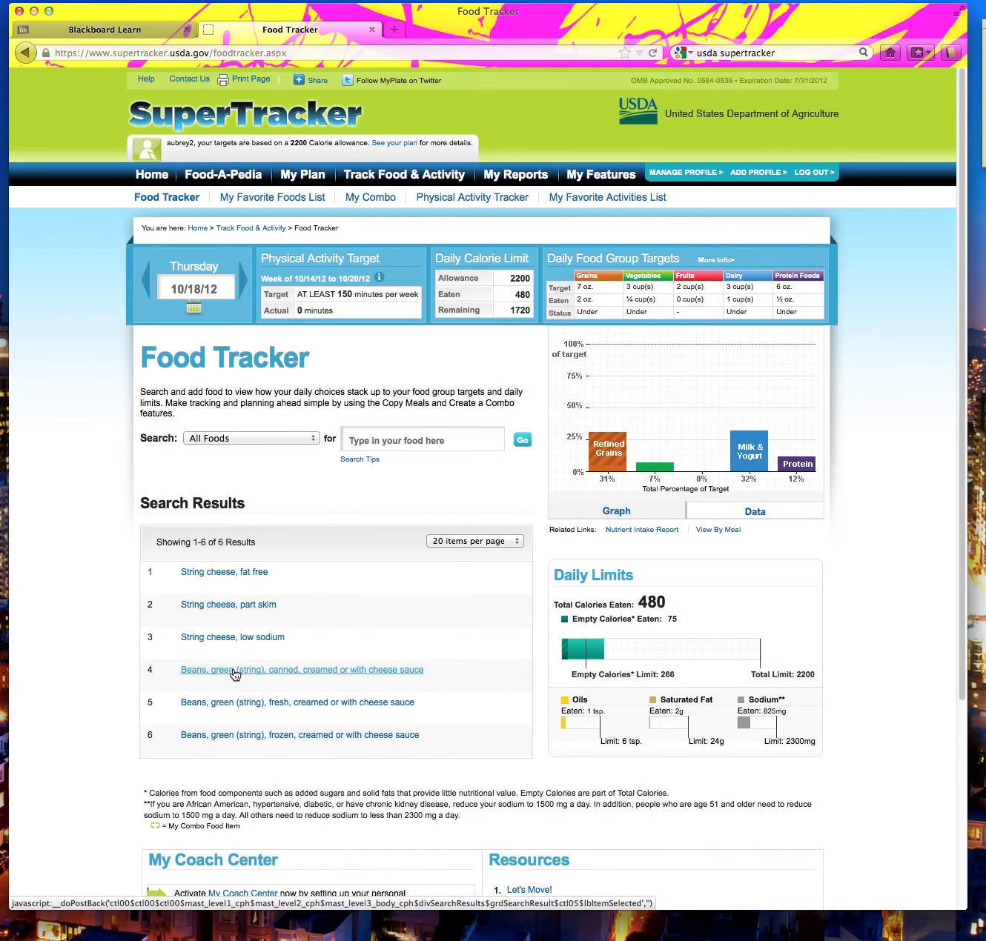
left_click(256, 608)
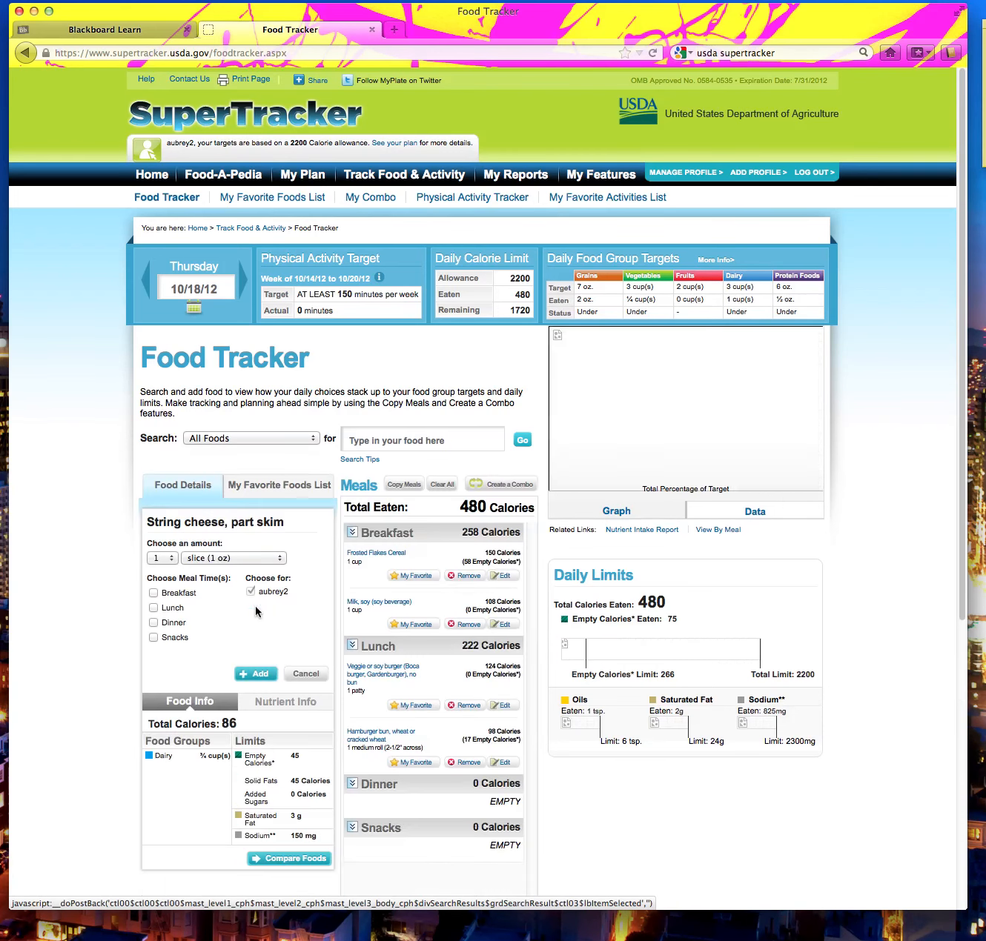
left_click(154, 637)
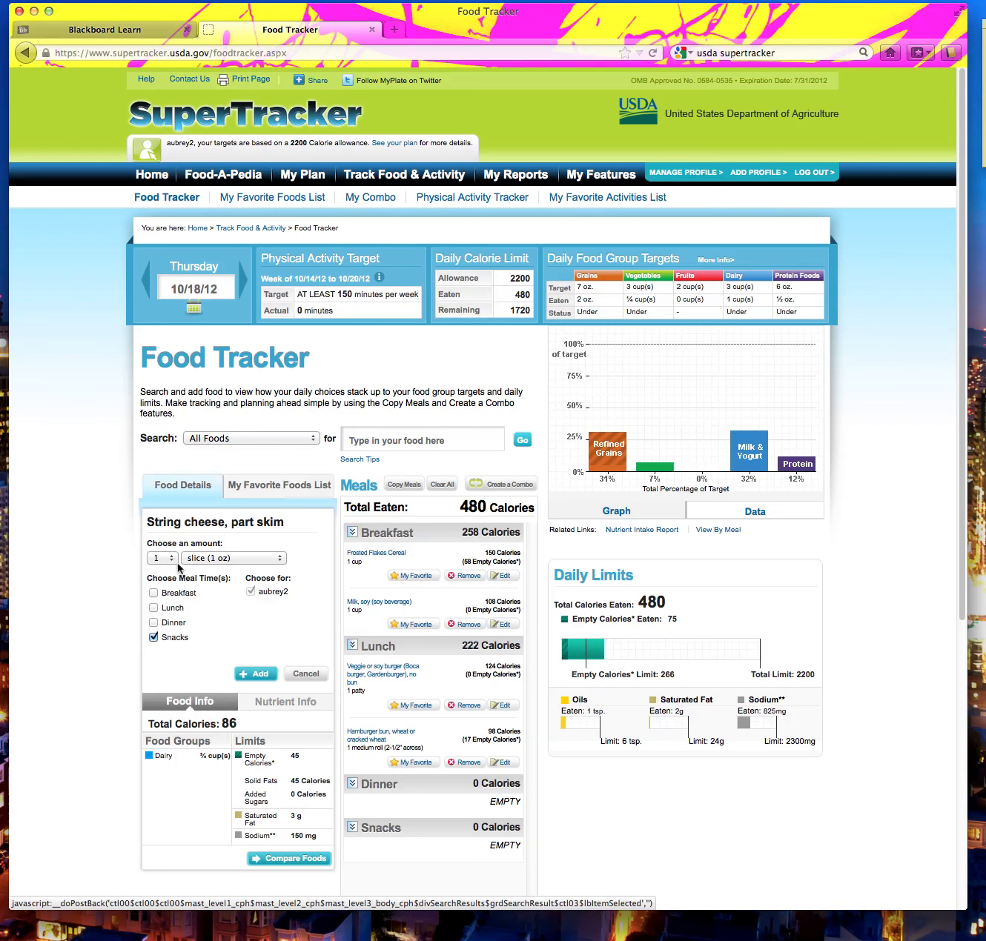
left_click(222, 561)
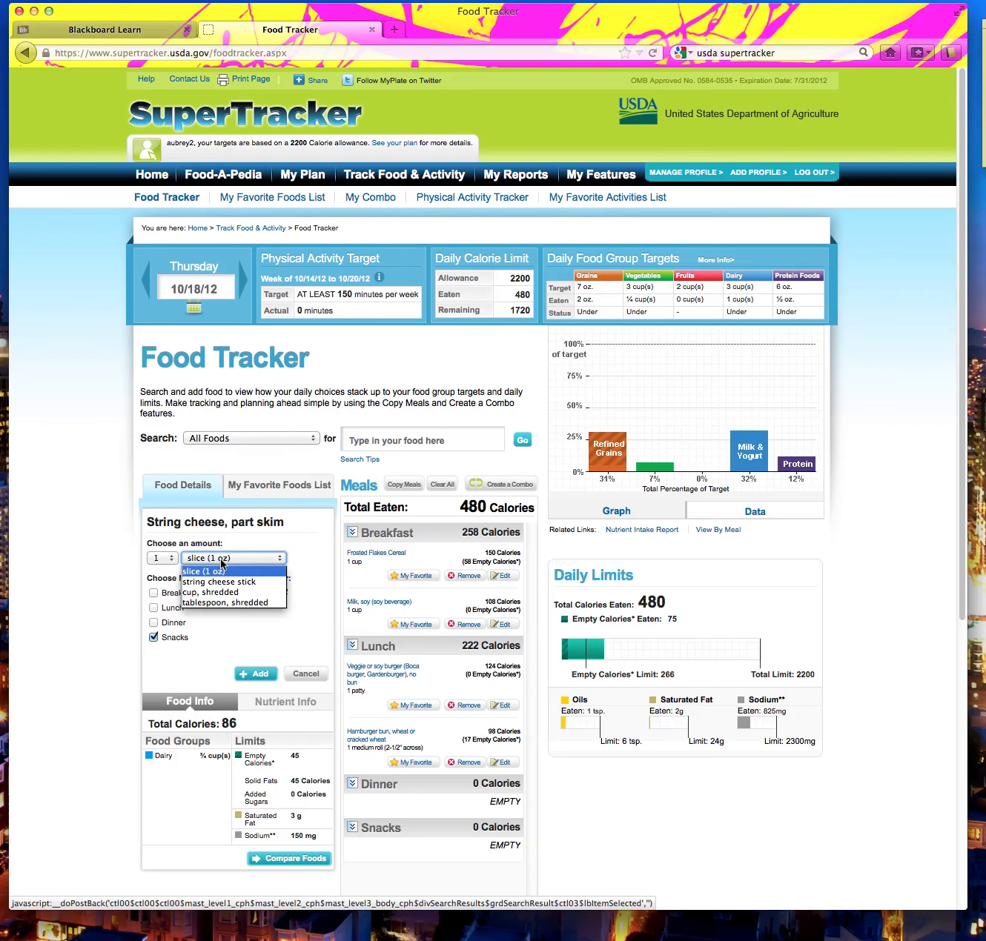
left_click(224, 582)
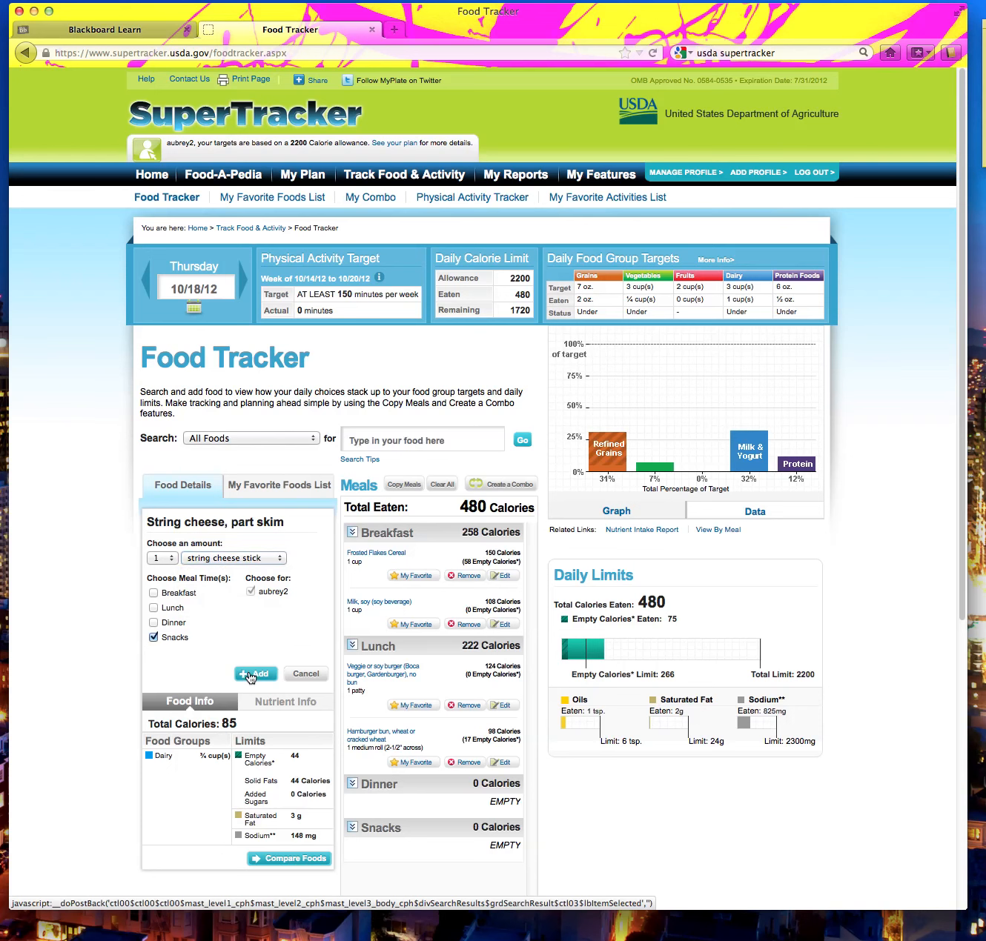
left_click(254, 675)
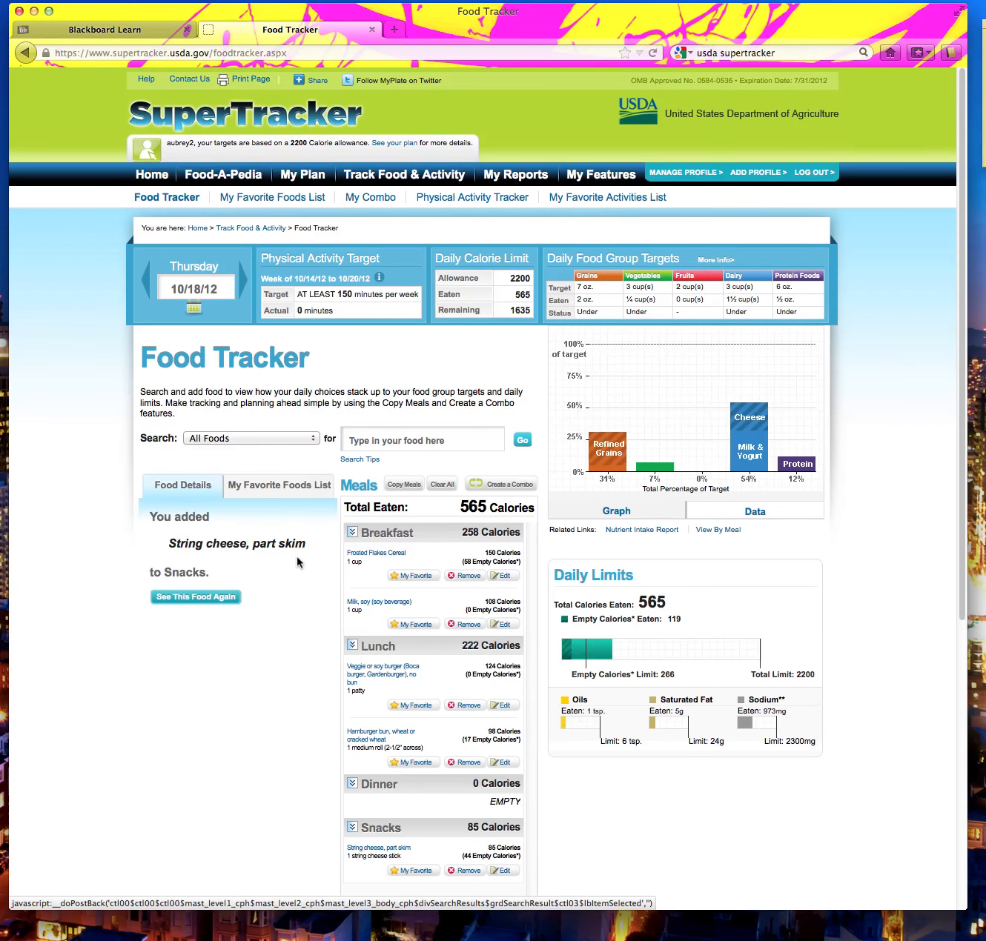
- Search 'blueberry muffin' and log a large Muffin, blueberry (605 calories) under Snacks
left_click(455, 430)
type("blueberry muffin")
key("Return")
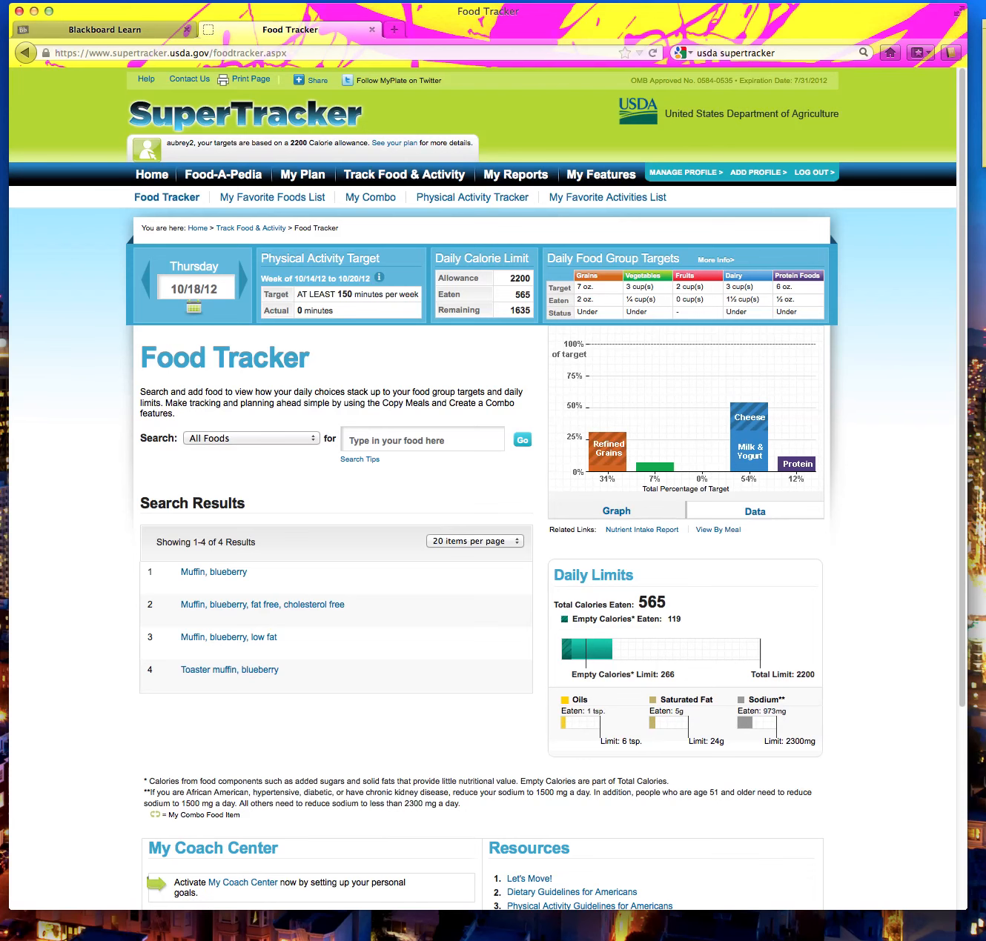
left_click(220, 575)
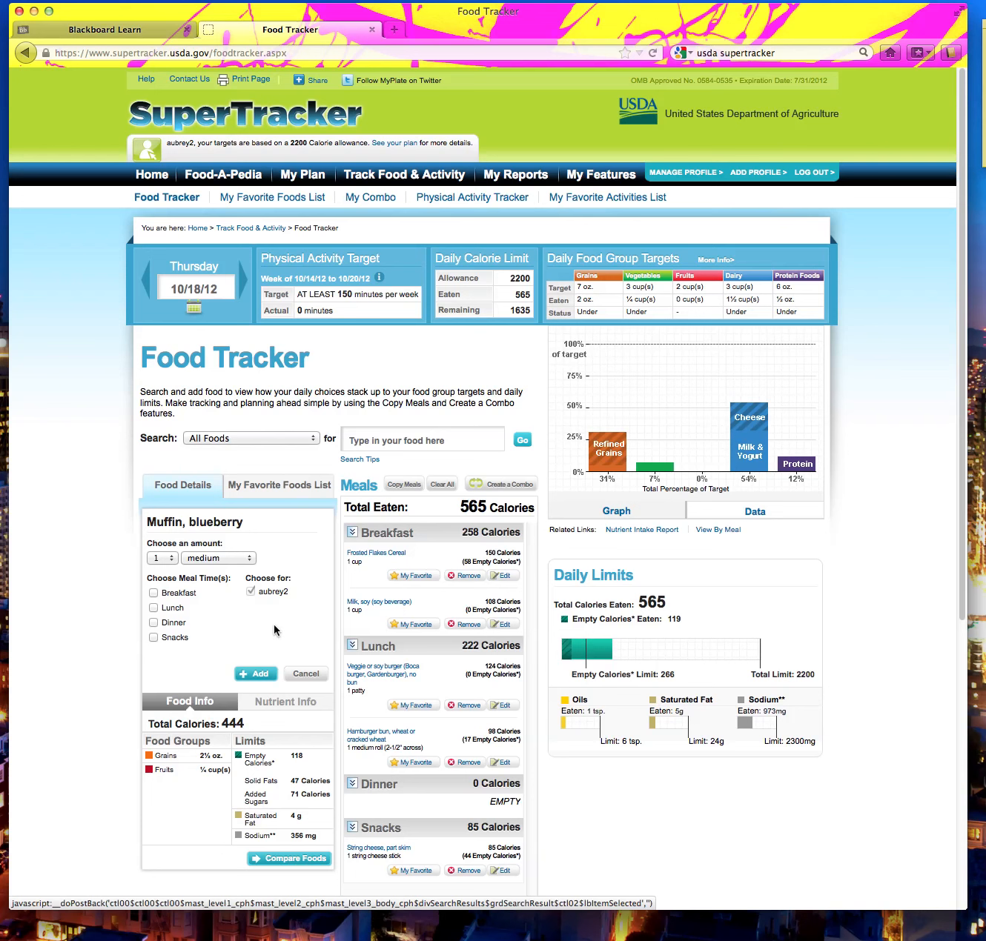
left_click(208, 560)
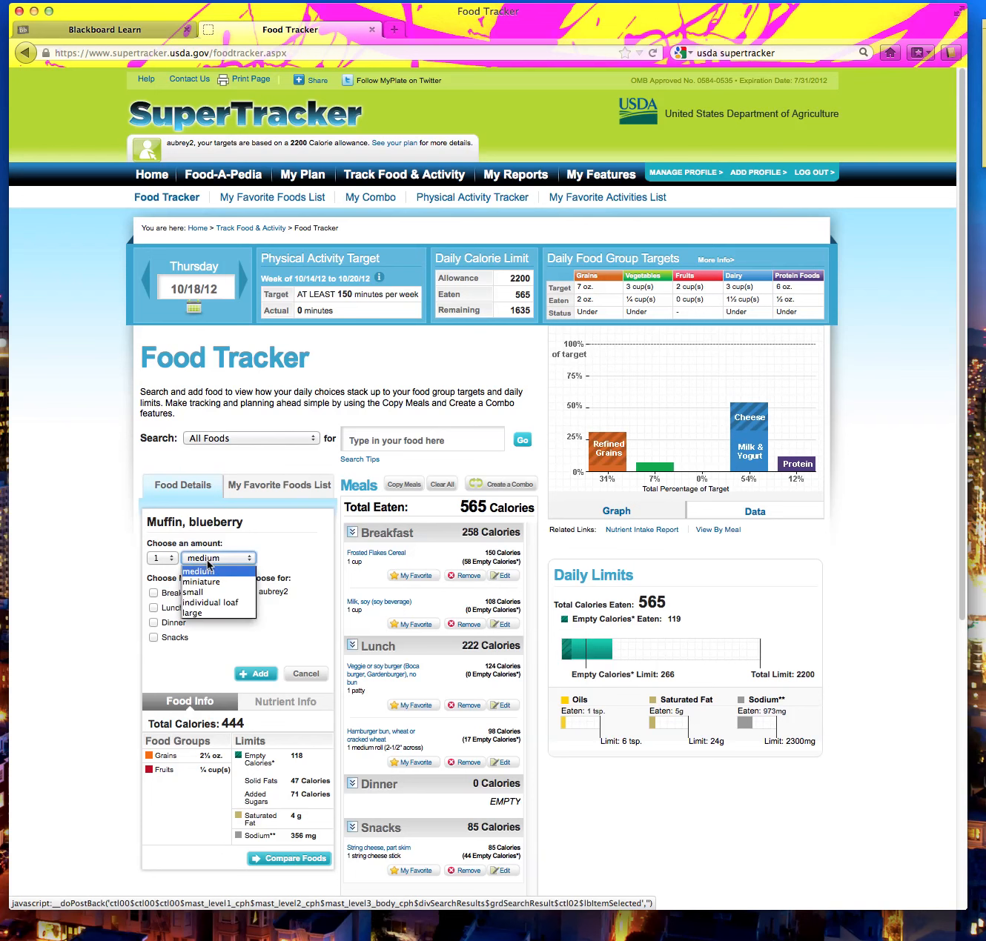
left_click(208, 616)
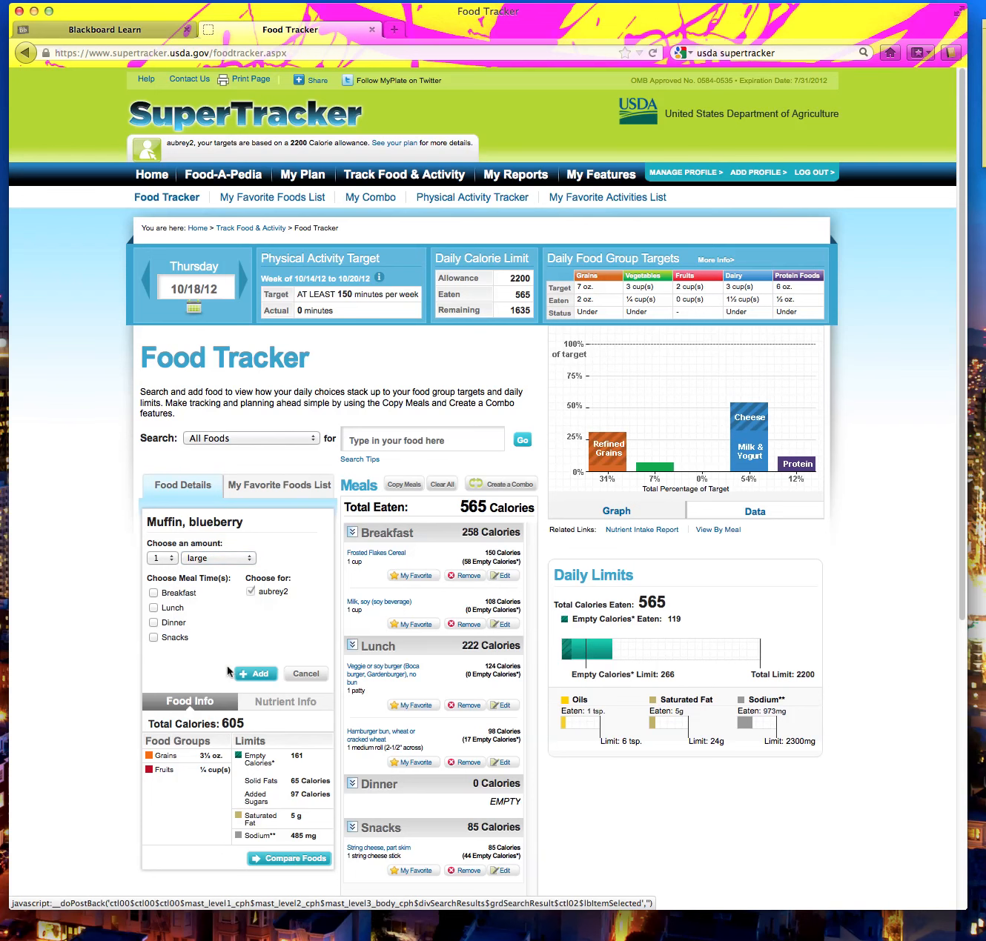
left_click(153, 637)
left_click(252, 676)
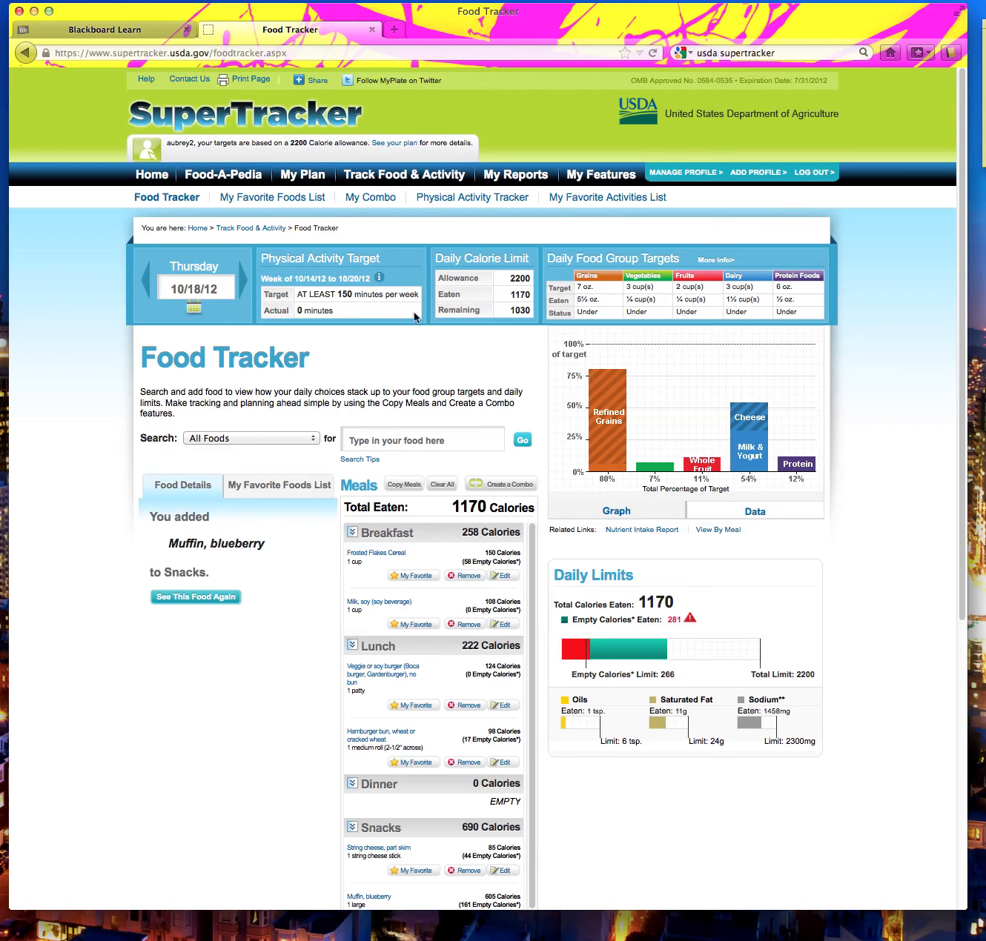
mouse_move(563, 175)
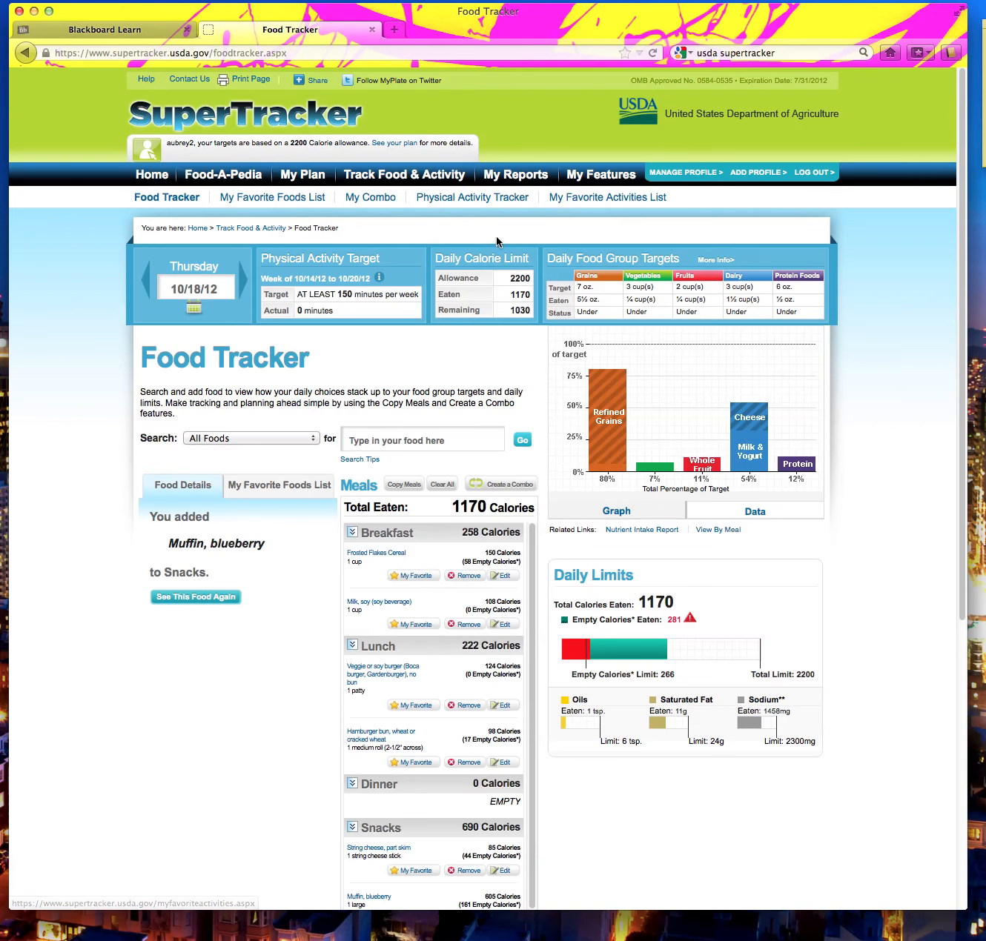
- Reload the Food Tracker, then go back to the personalized My Coach Center home page
left_click(160, 205)
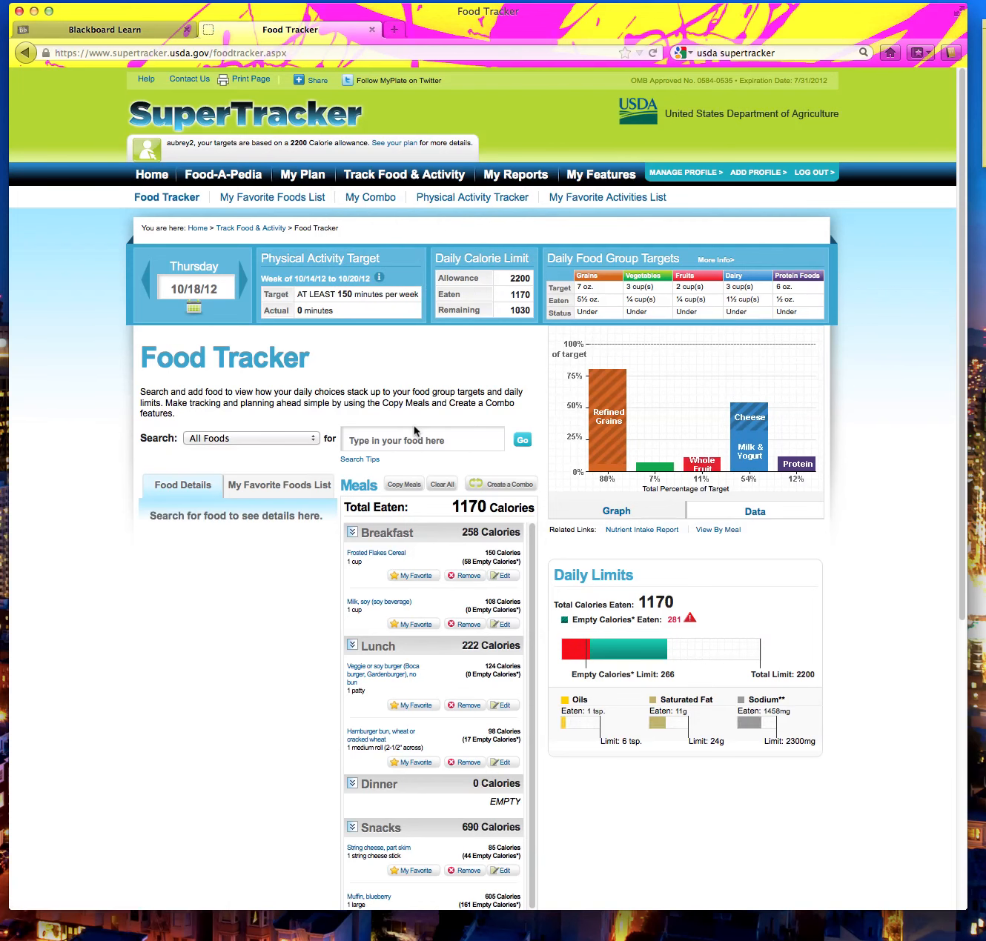
left_click(172, 204)
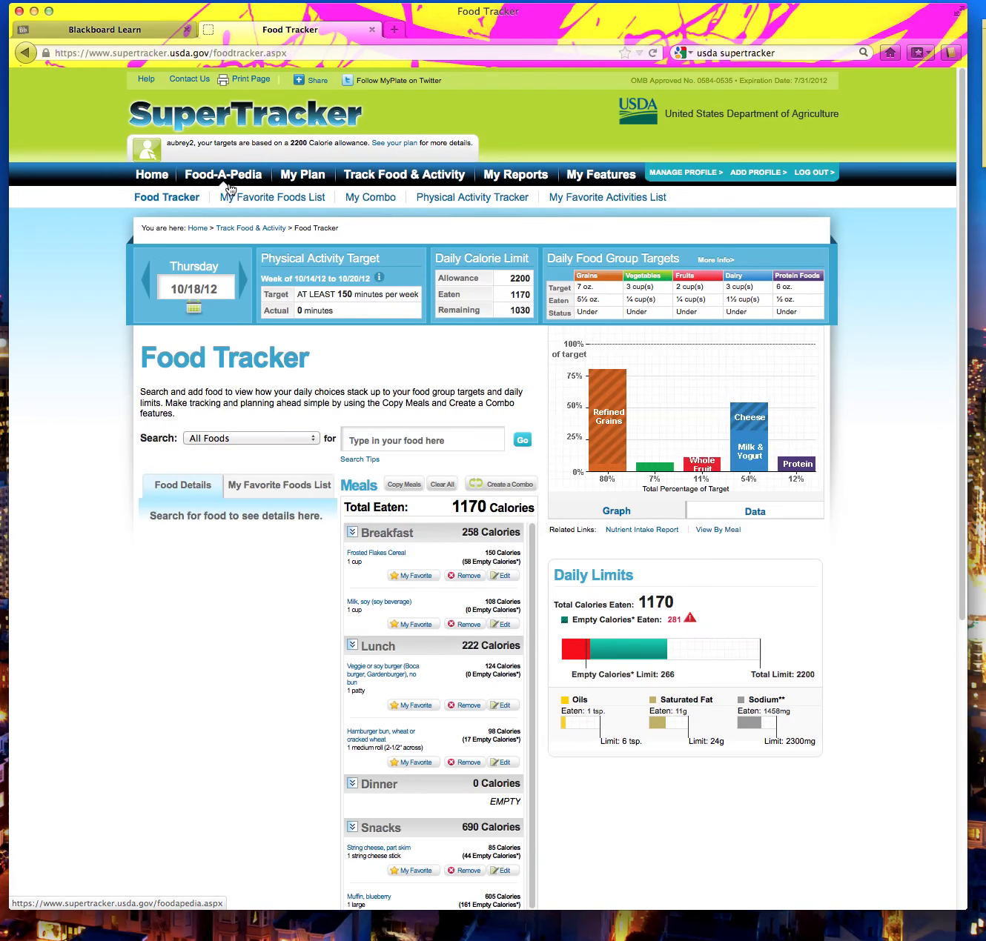
left_click(153, 180)
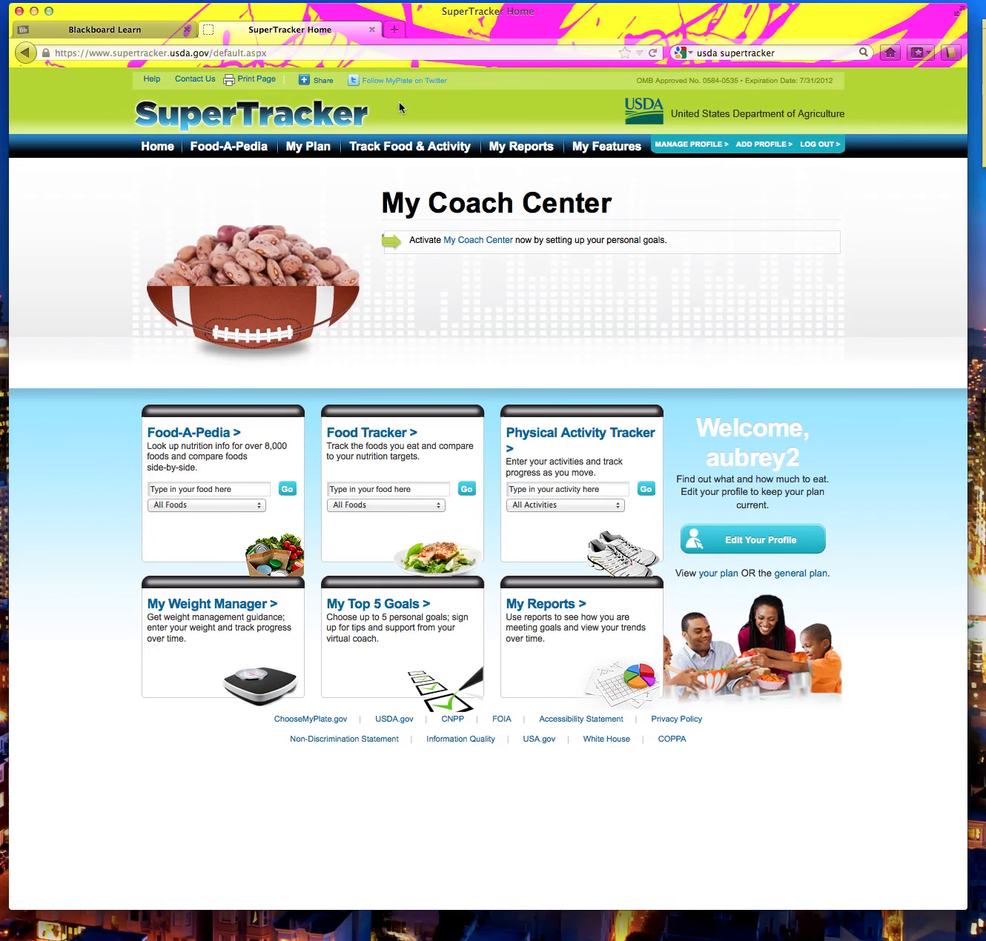
mouse_move(531, 155)
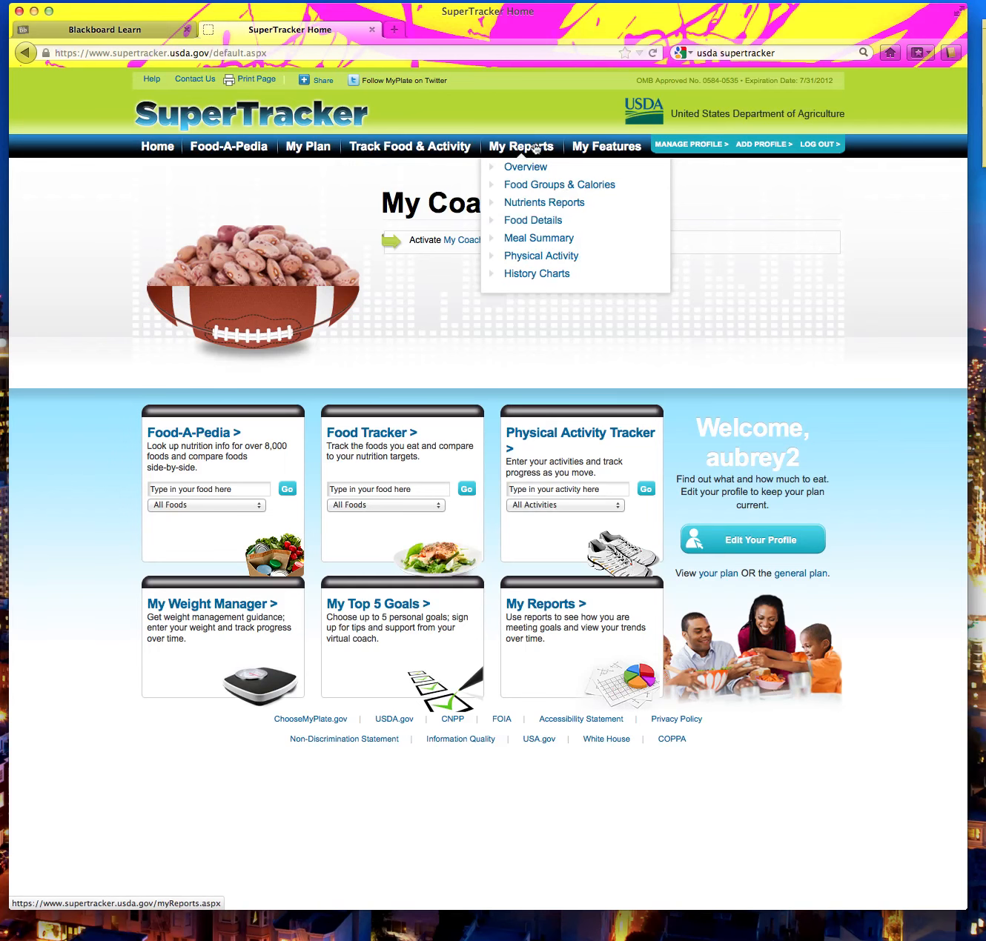
- Create the Nutrients Report with start and end dates both set to 10/18/2012
left_click(538, 211)
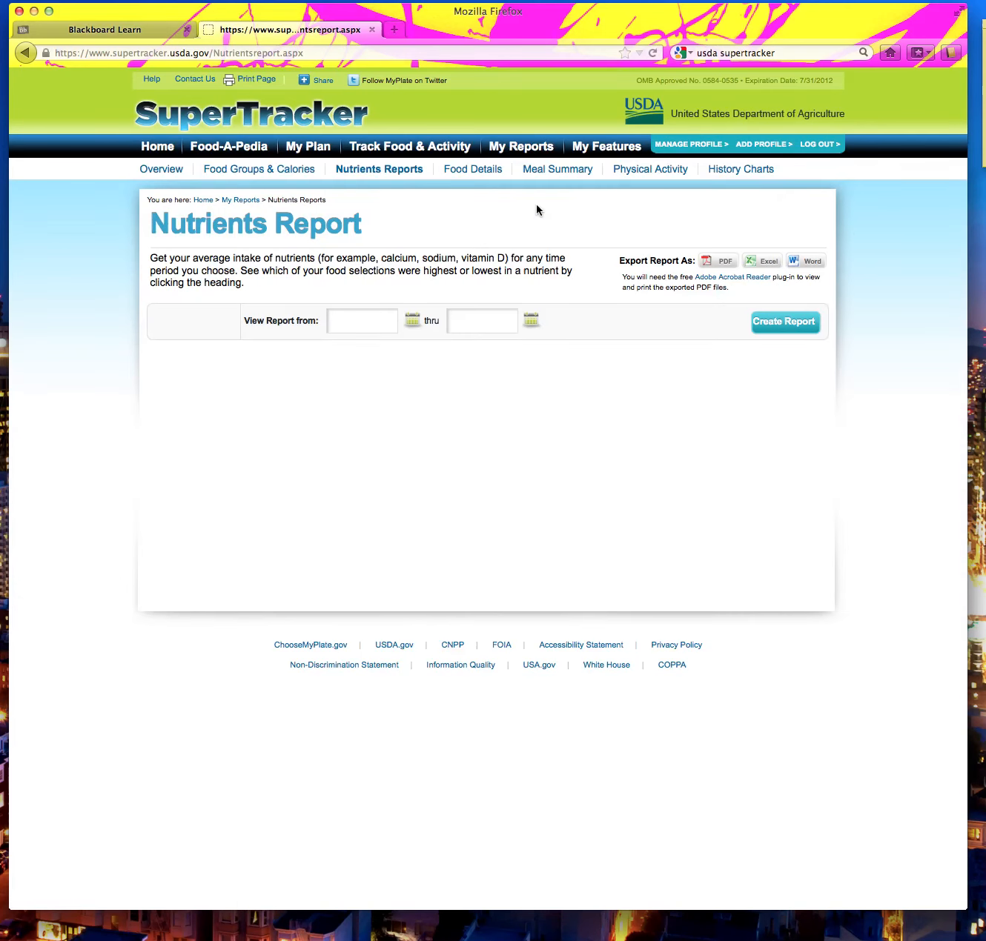
left_click(380, 321)
type("10/18/2012")
key("Tab")
left_click(481, 319)
type("10/18/2012")
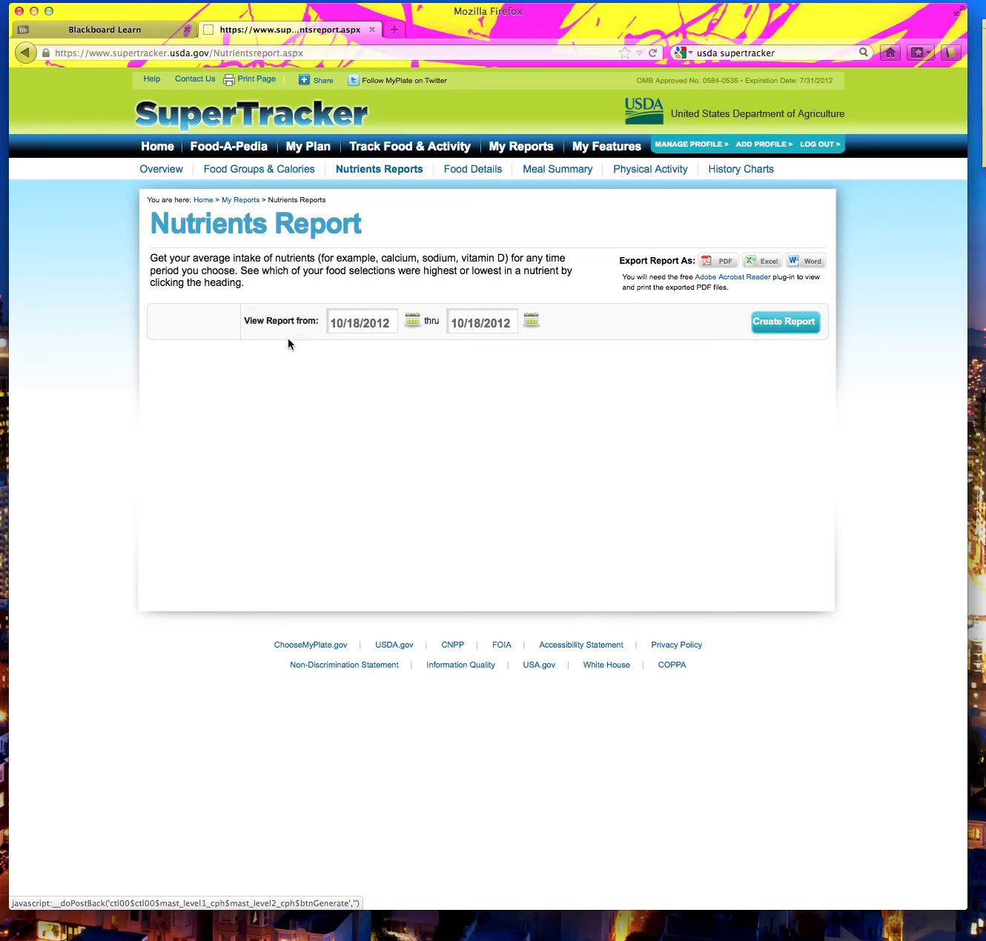
left_click(776, 320)
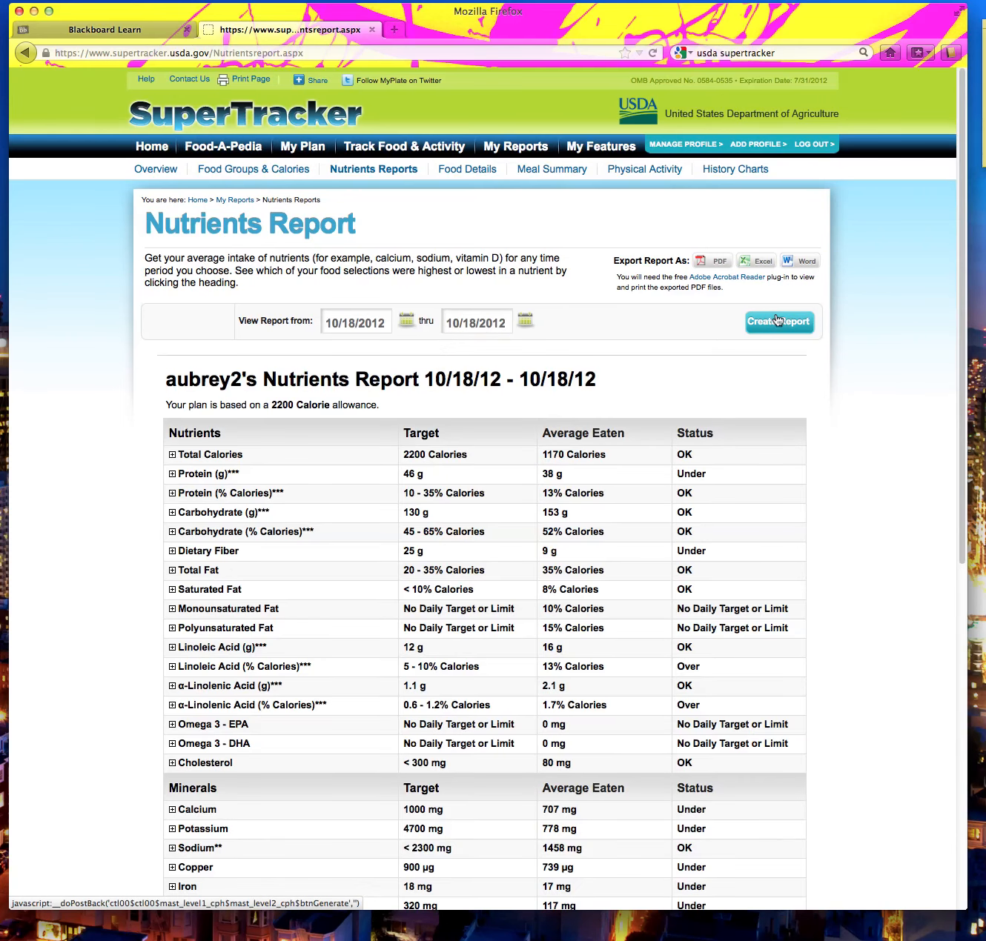
- Scroll through the 10/18/12 report's nutrient, mineral and vitamin tables to the footnotes and back up
scroll(815, 490, "down", 2)
scroll(815, 490, "down", 8)
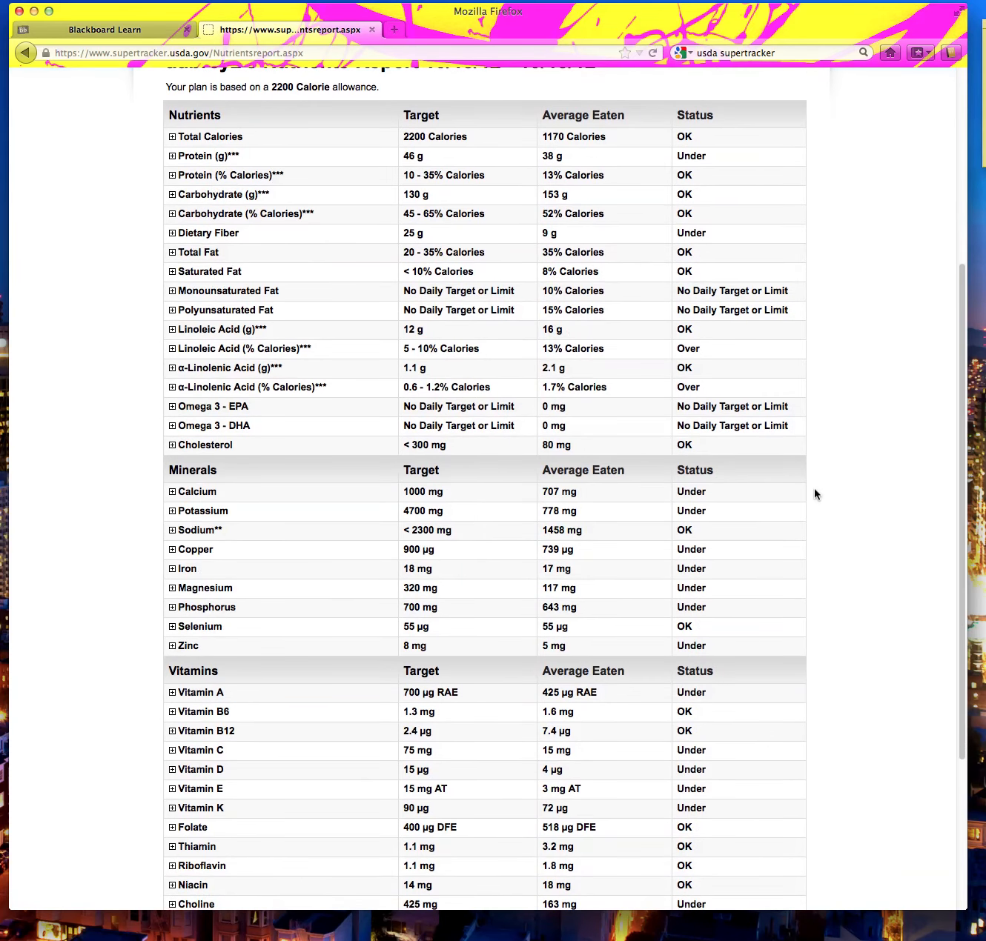
scroll(814, 489, "up", 1)
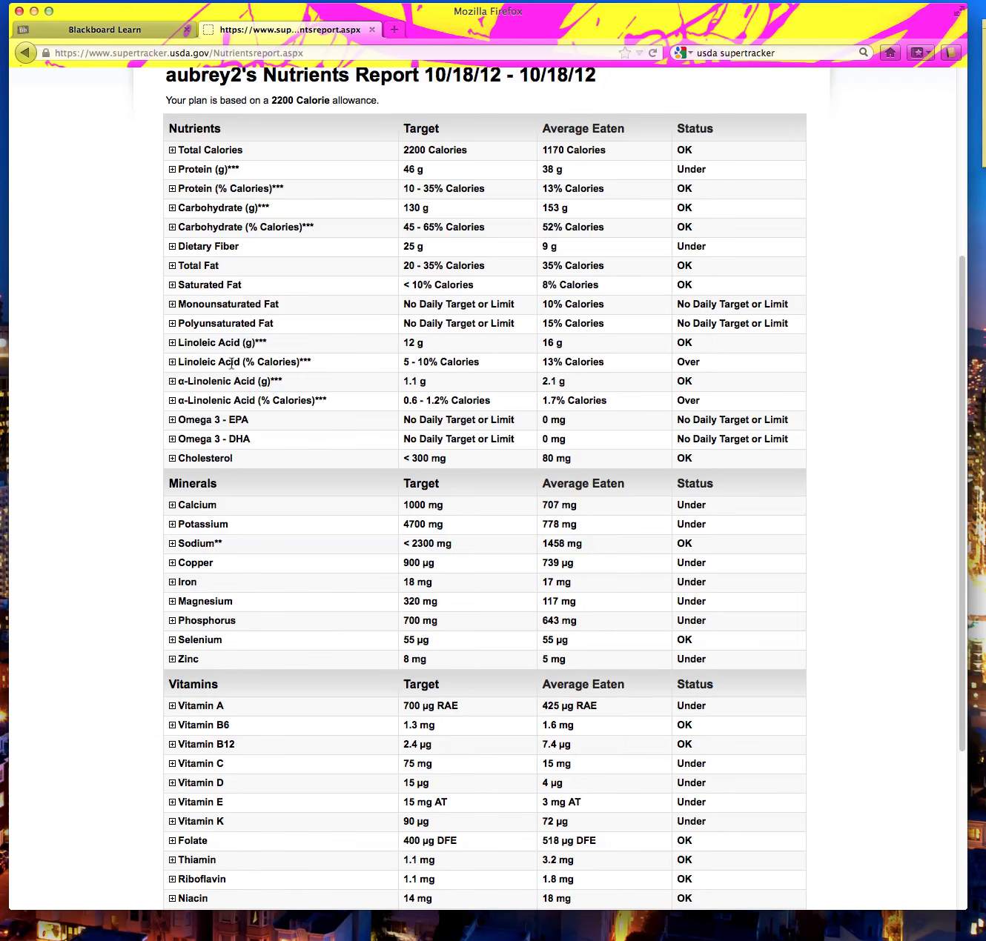
scroll(127, 612, "down", 4)
scroll(126, 607, "down", 2)
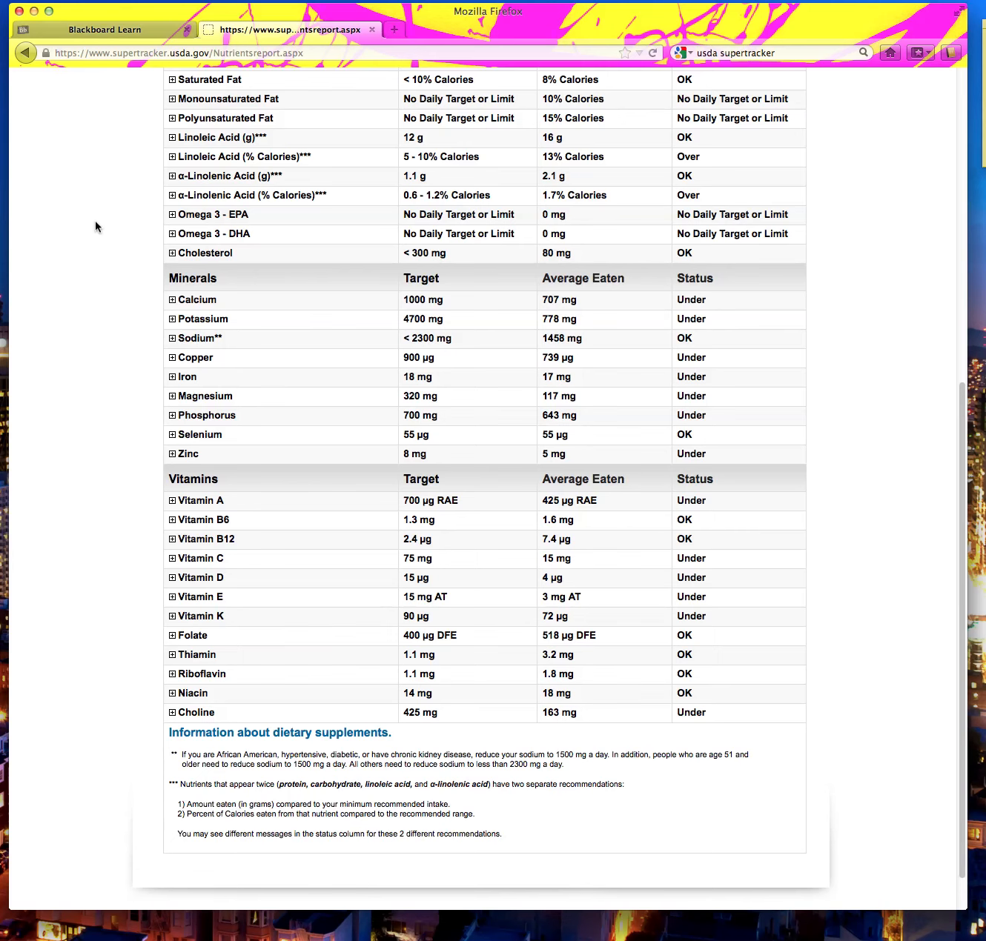
scroll(94, 222, "up", 5)
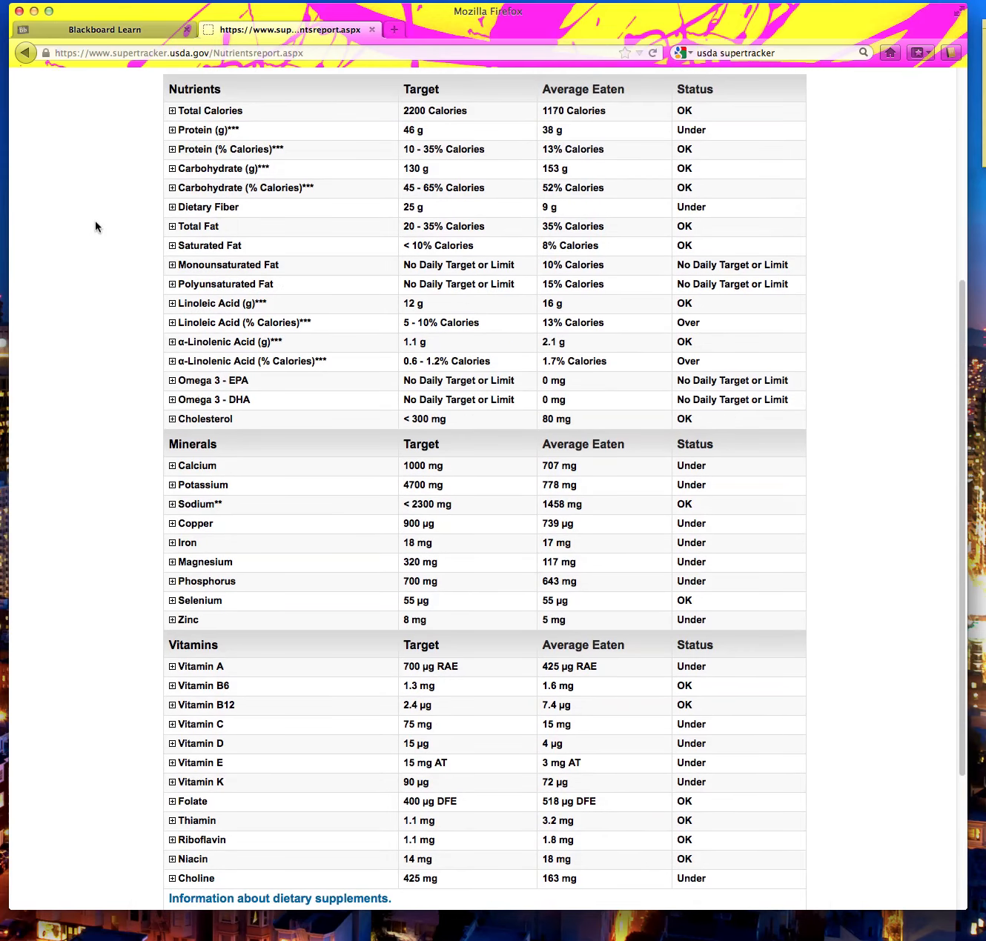
scroll(96, 223, "up", 6)
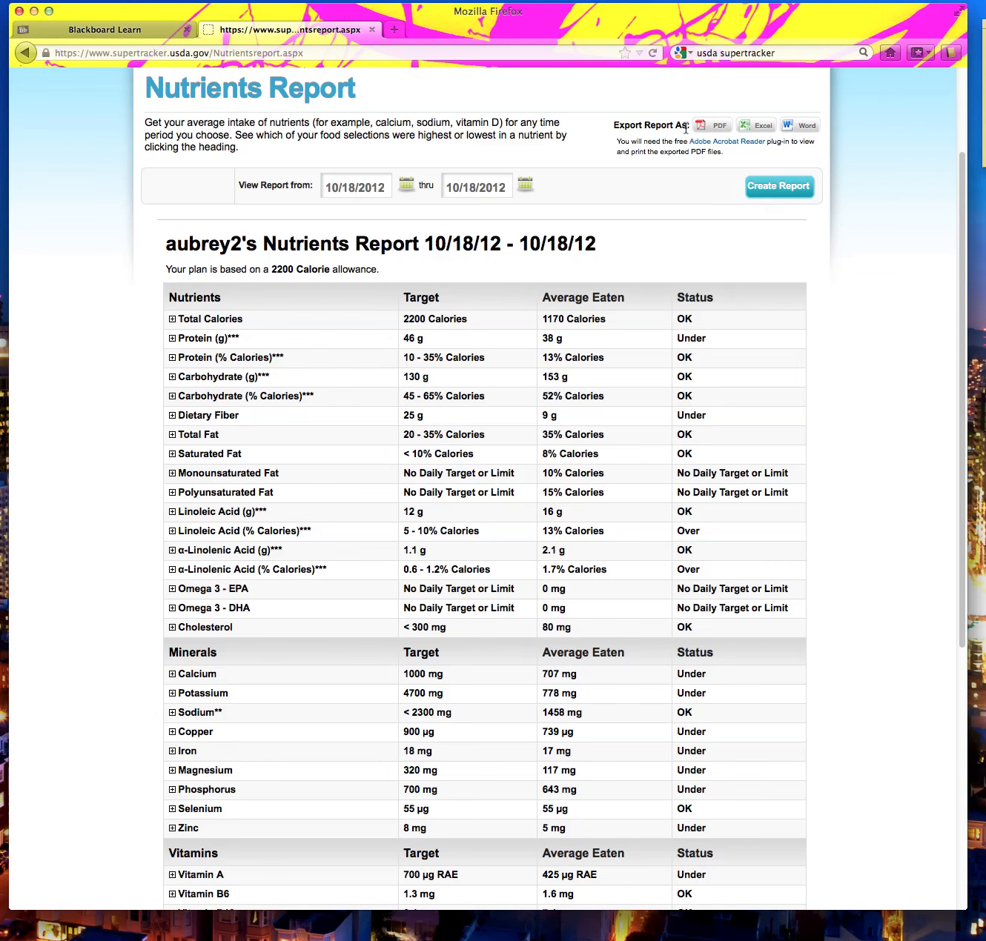
- Export the 10/18/12 report as NutrientsReport.pdf and open it in Adobe Acrobat Pro from Downloads
left_click(710, 127)
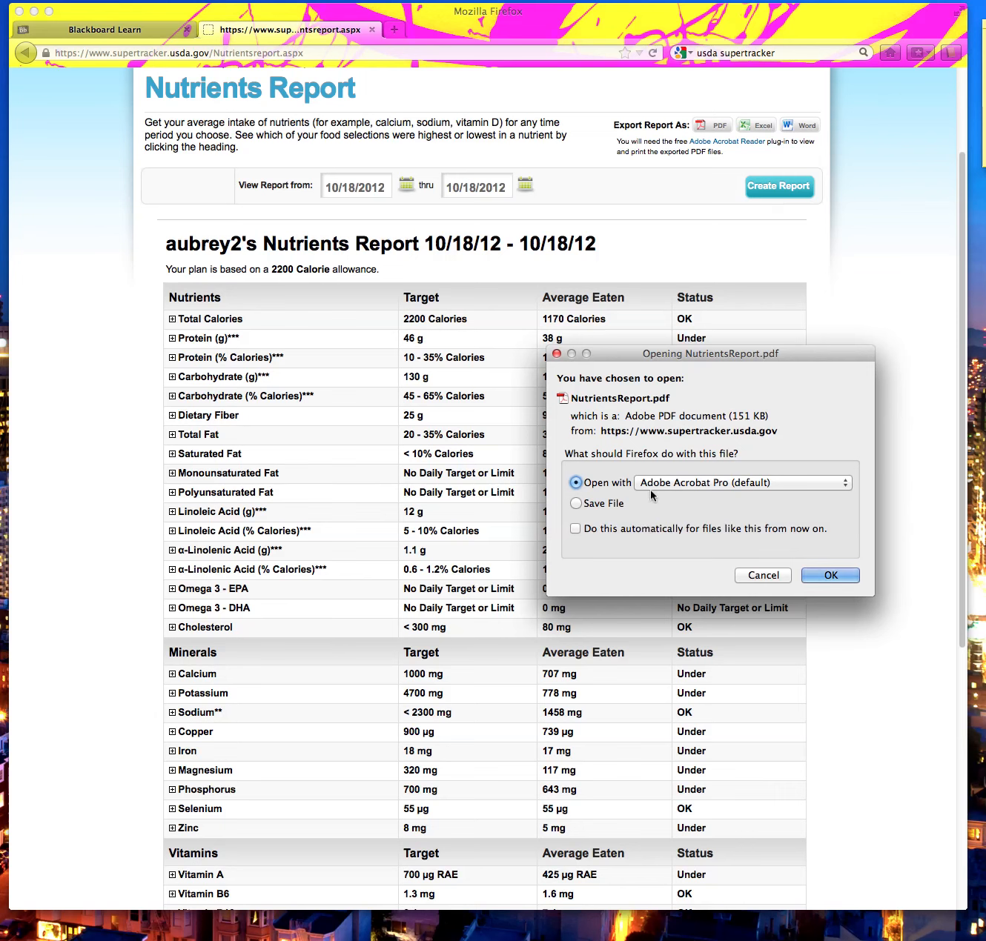
left_click(827, 575)
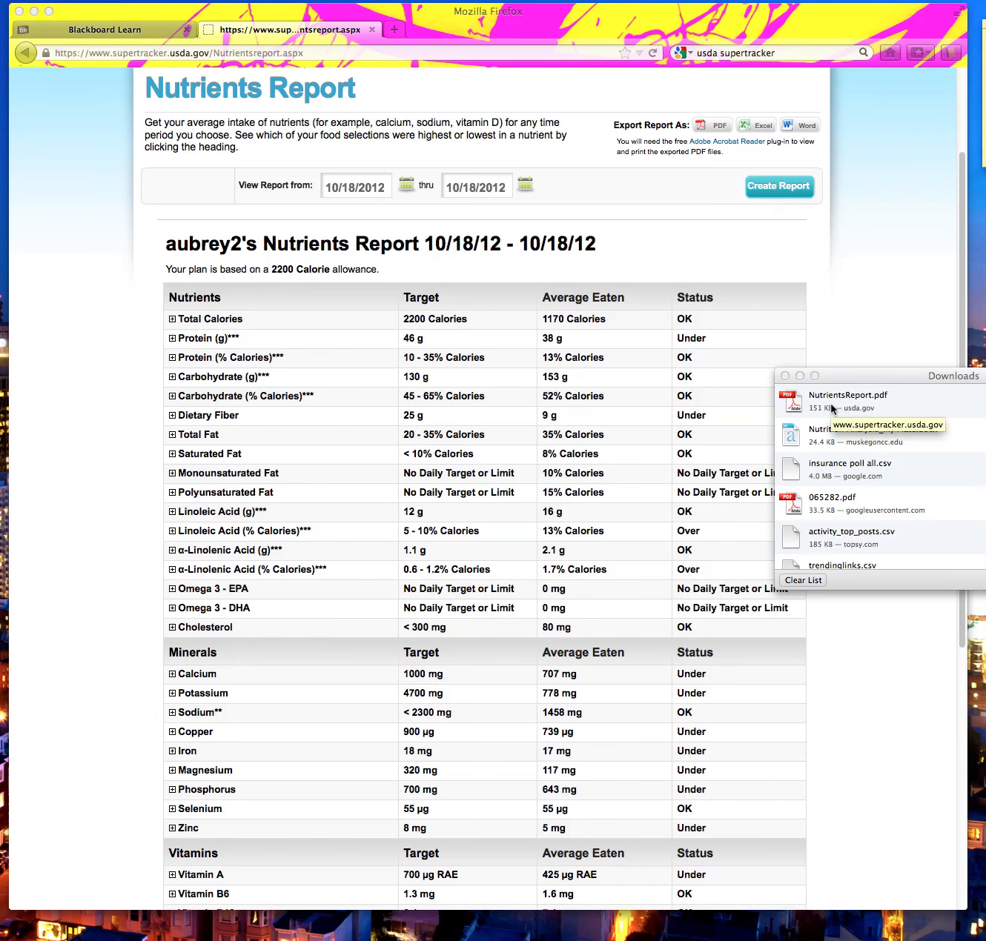
left_click_drag(852, 374, 737, 371)
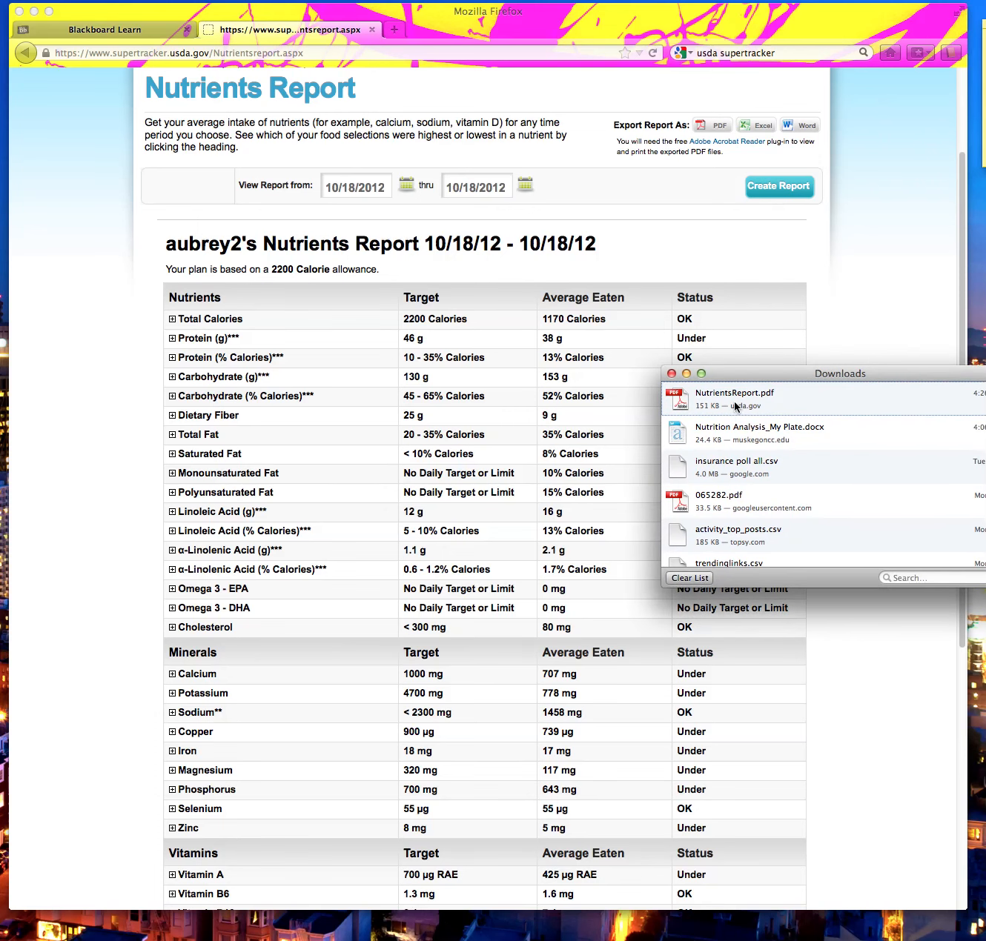
double_click(736, 406)
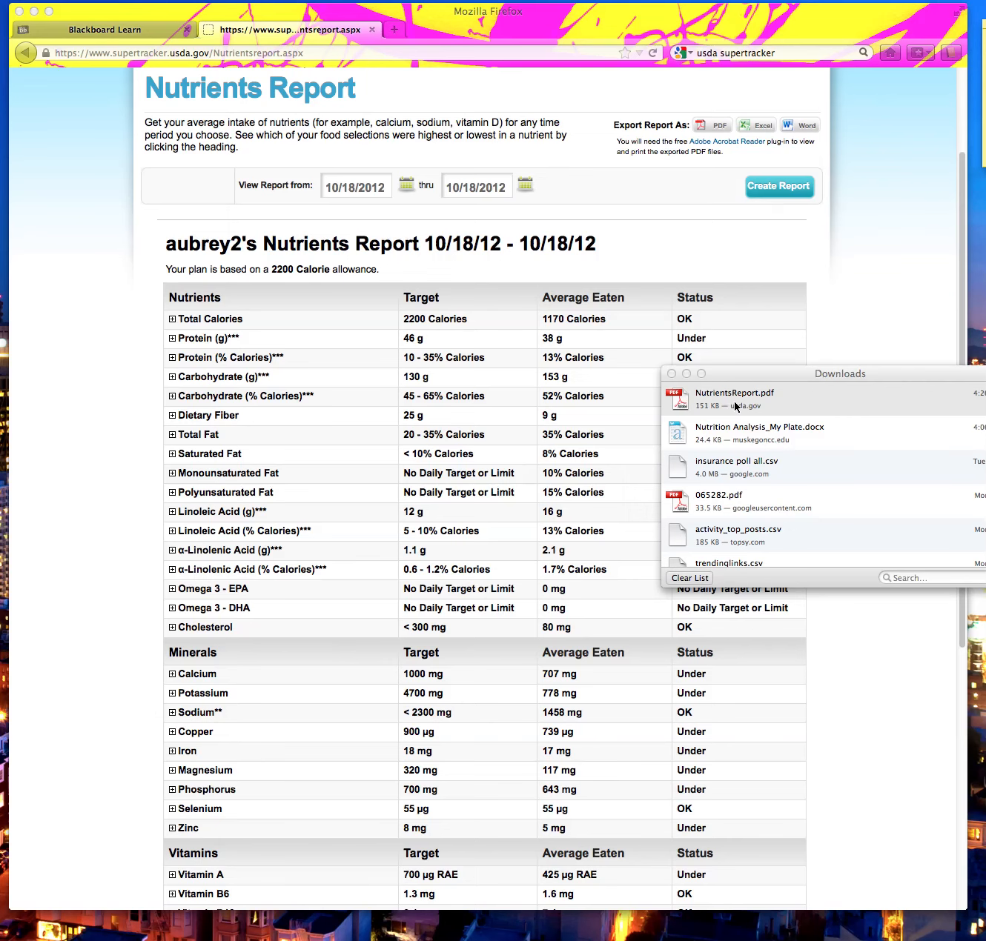
- Close Downloads, view both pages of NutrientsReport.pdf, then minimize Acrobat to reveal the web report
left_click(671, 374)
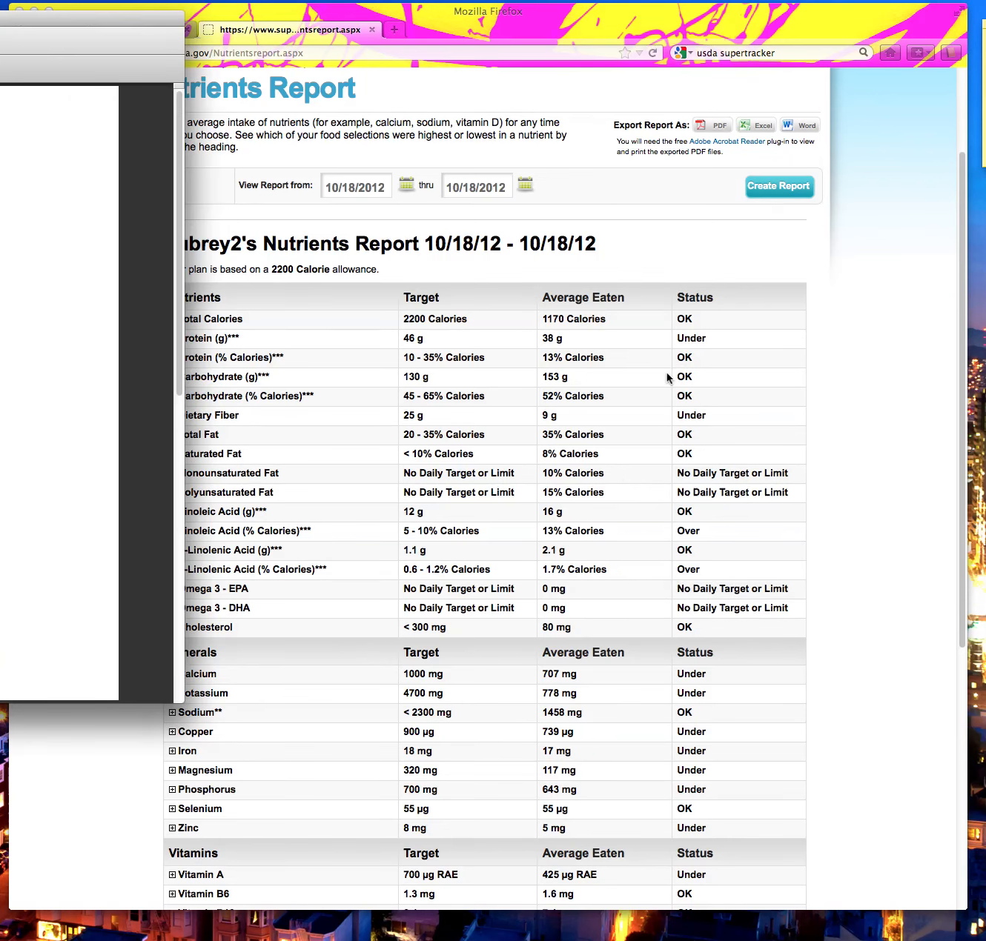
left_click_drag(84, 13, 811, 76)
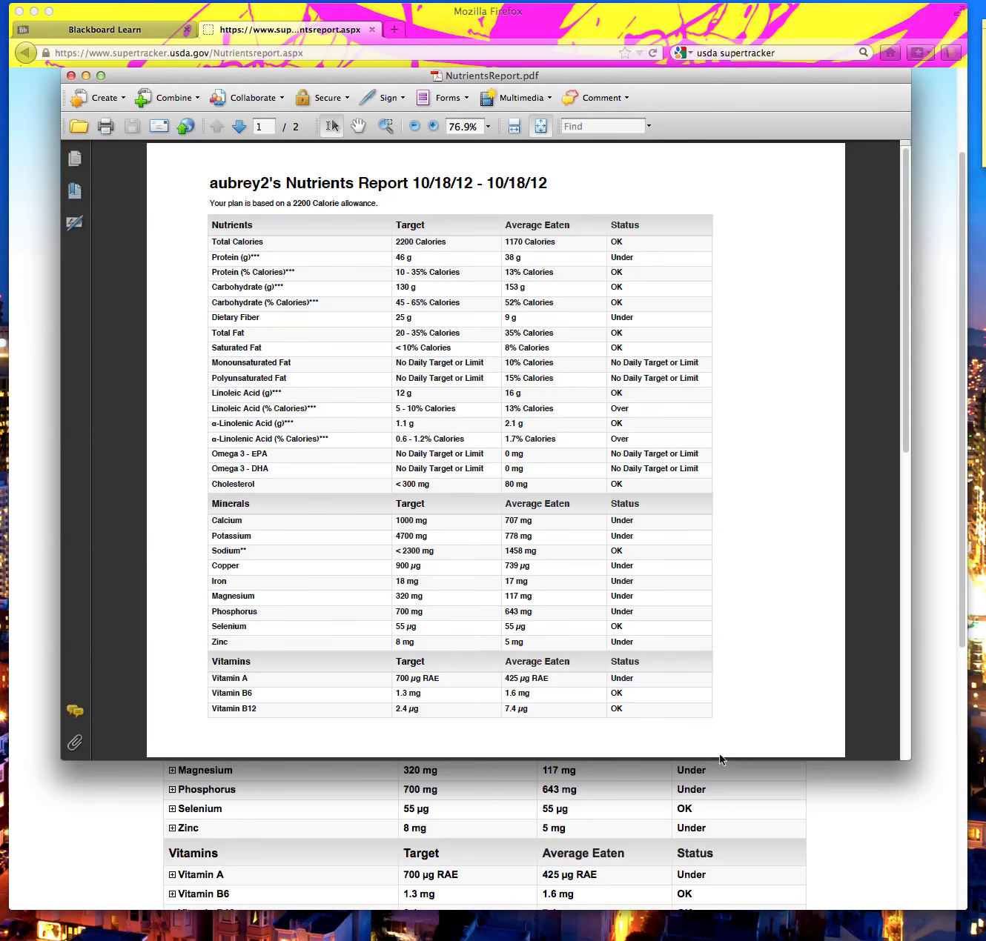
scroll(538, 370, "down", 10)
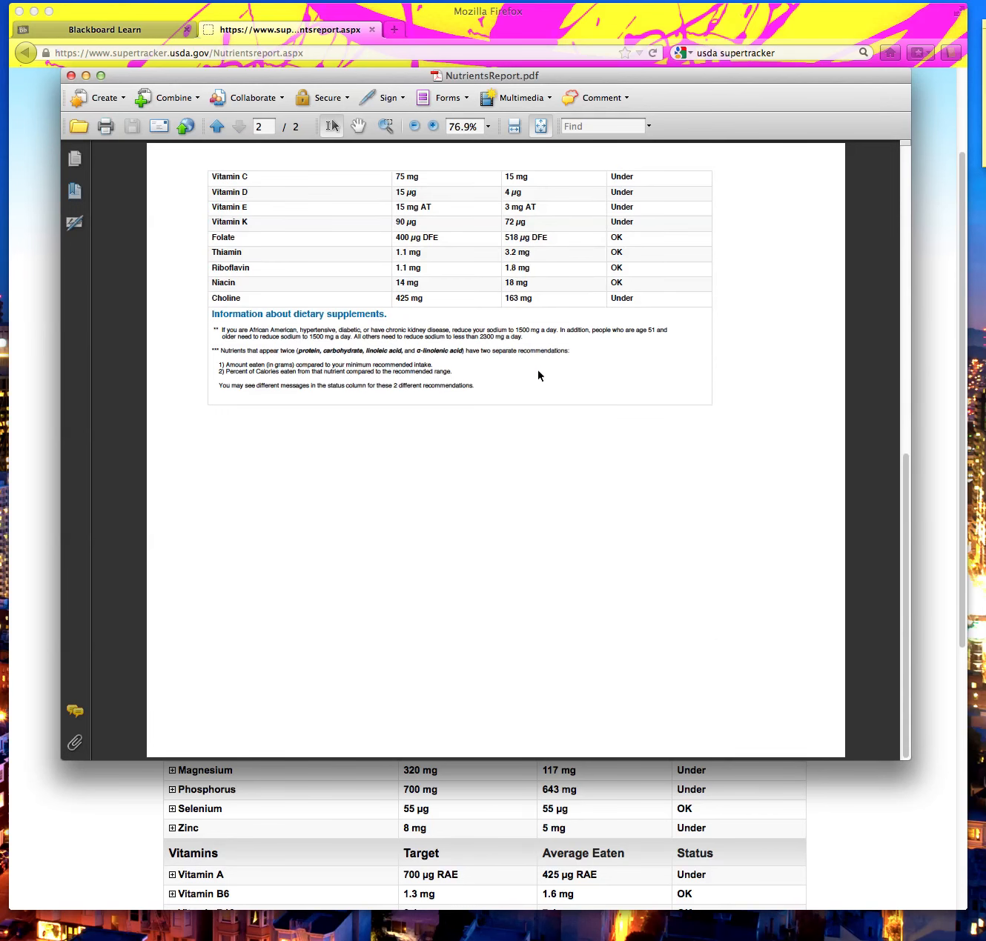
scroll(538, 369, "up", 10)
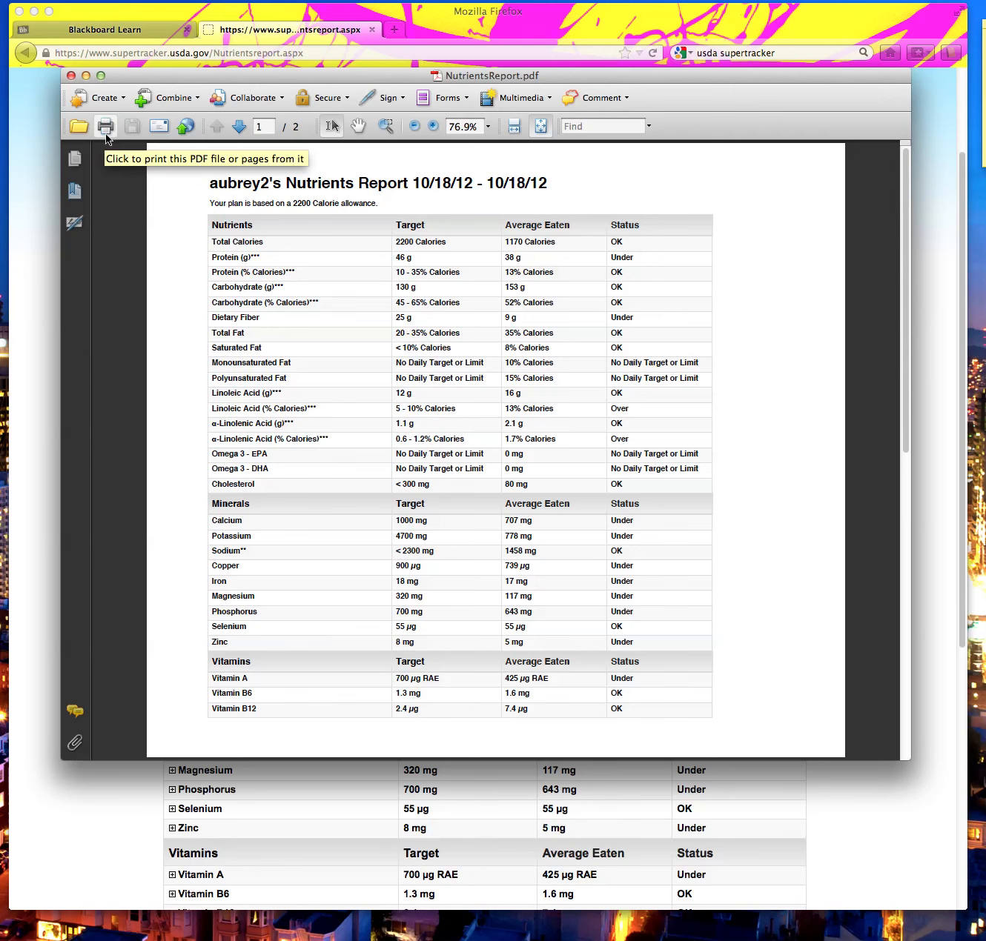
left_click(237, 130)
left_click(216, 127)
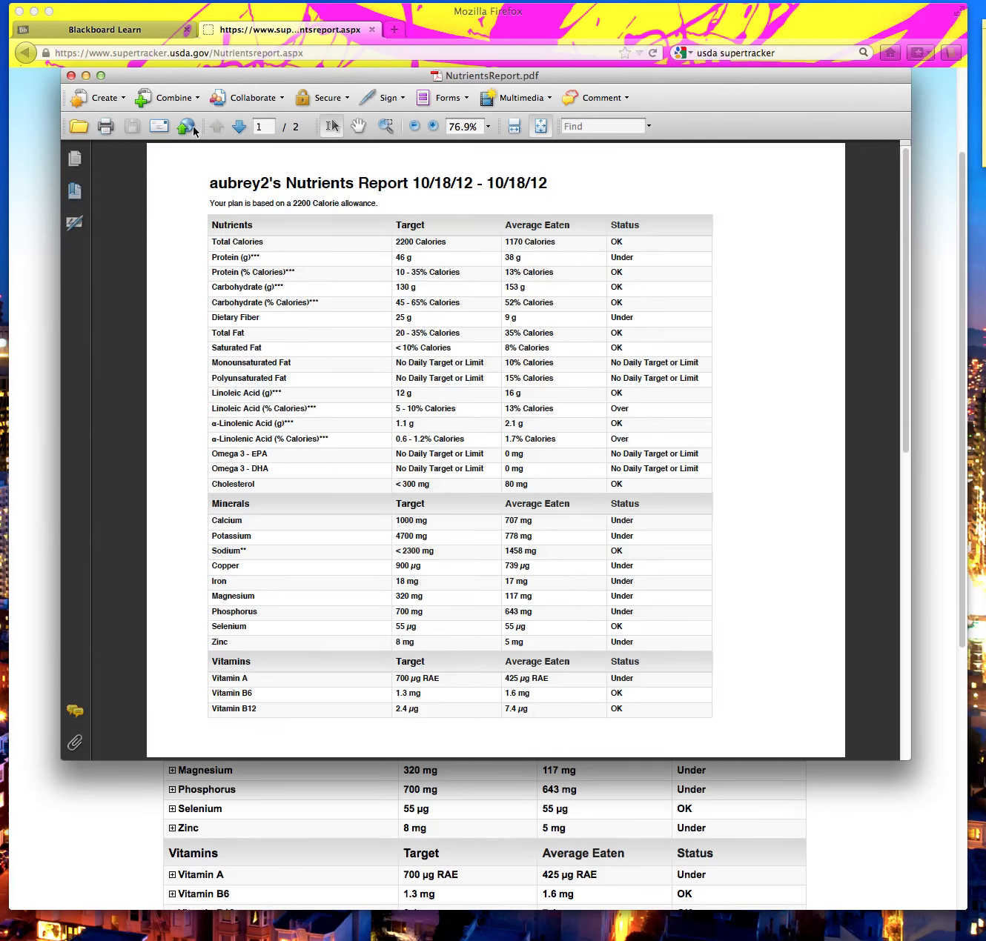
left_click(86, 75)
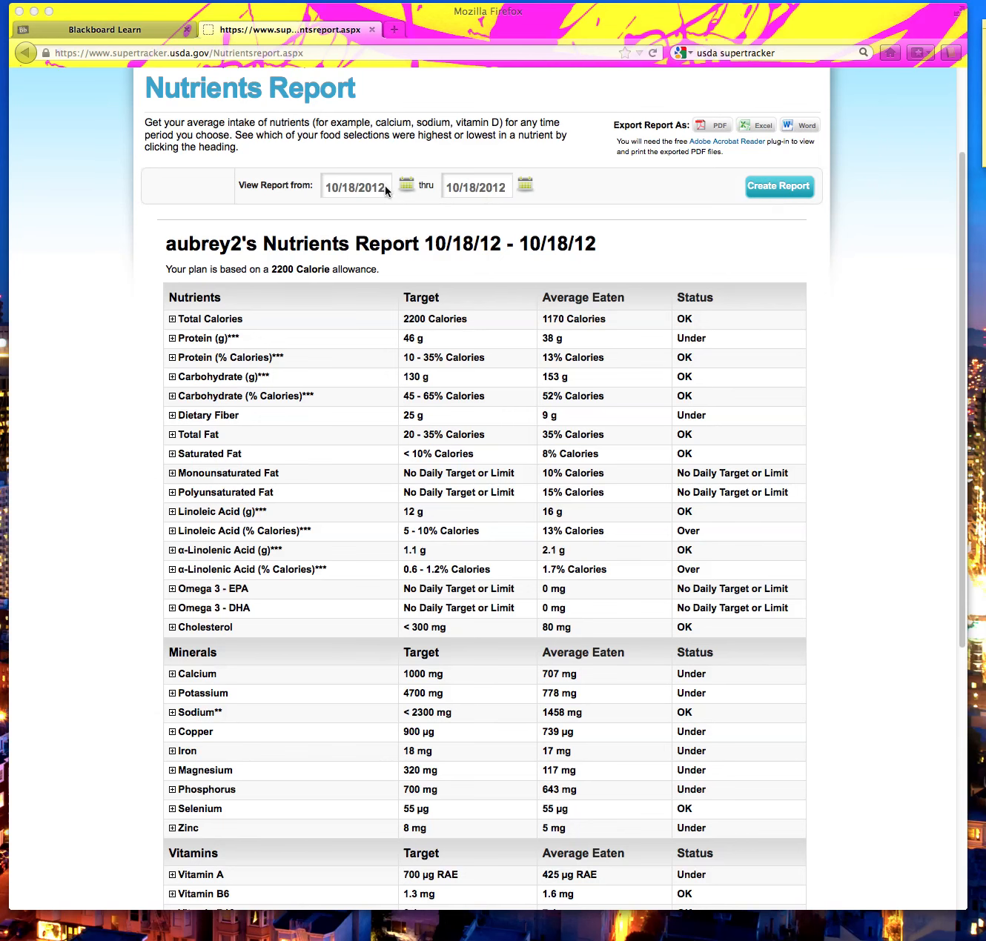
- Change both report dates to 10/21/2012 and regenerate the Nutrients Report
left_click_drag(384, 187, 254, 187)
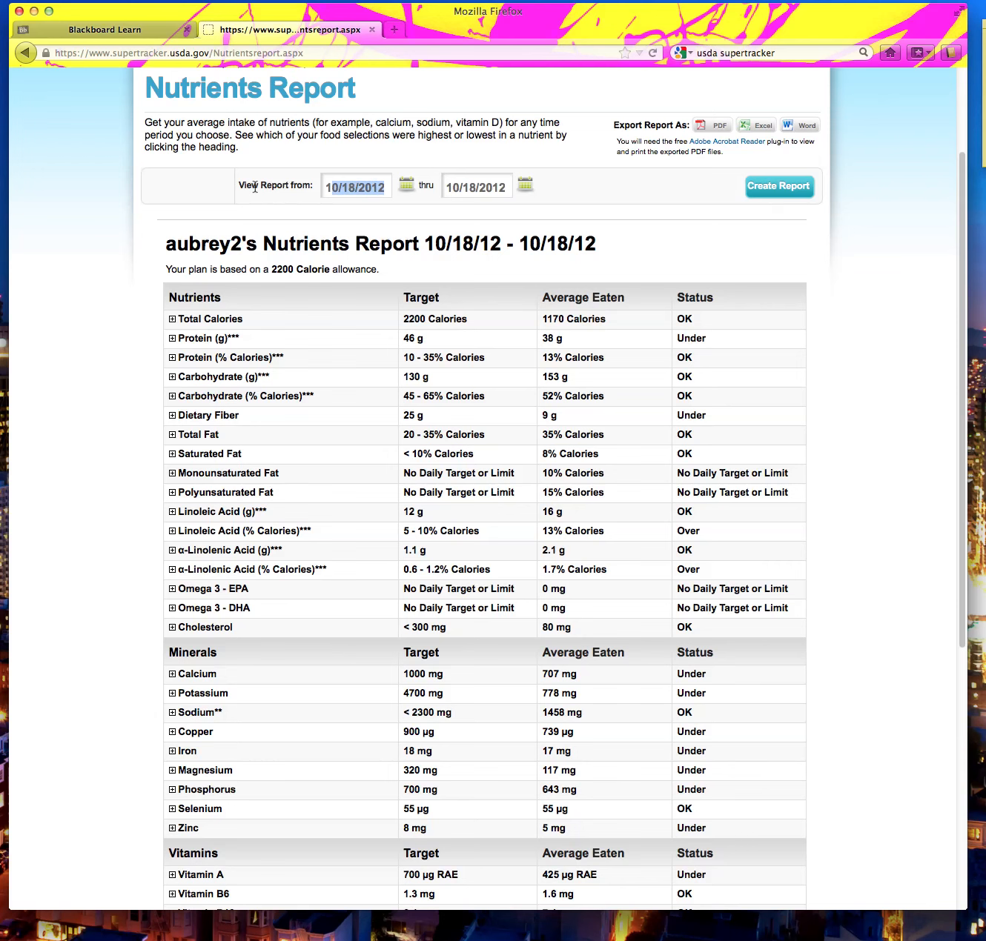
type("10/21/2012")
left_click(476, 187)
key("BackSpace")
key("BackSpace")
key("BackSpace")
type("21")
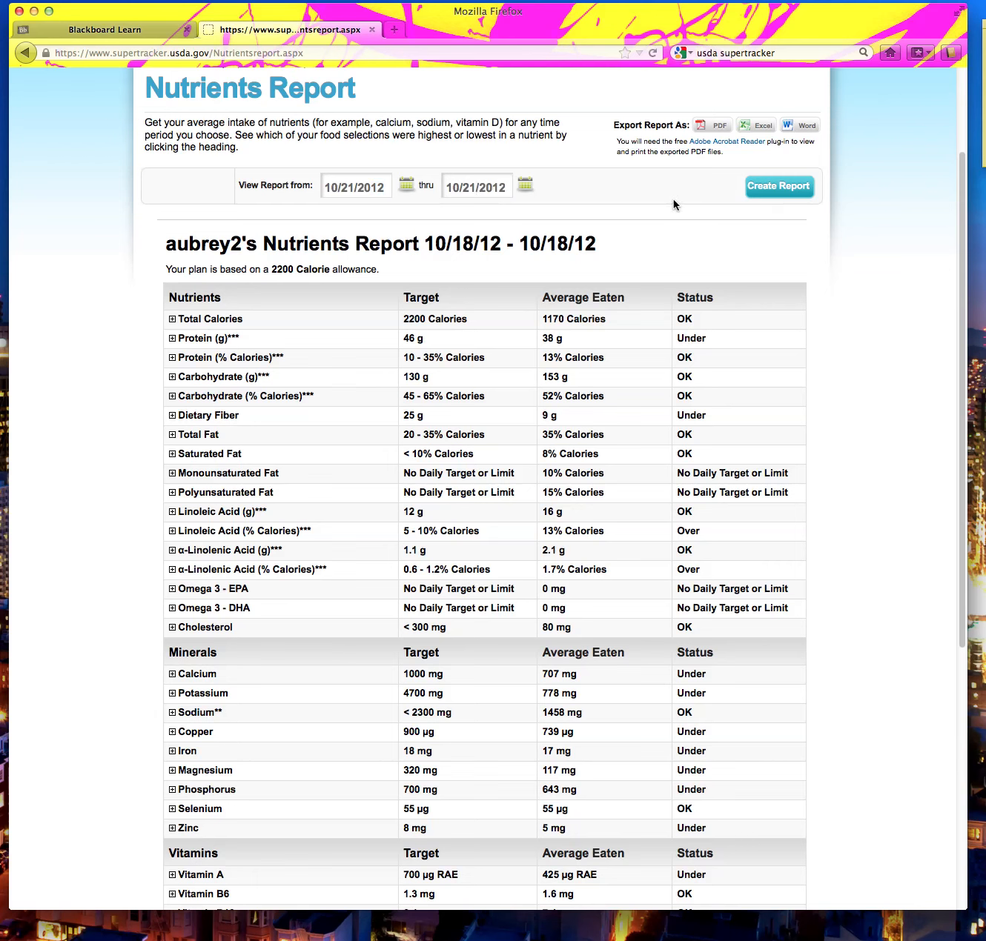
left_click(770, 188)
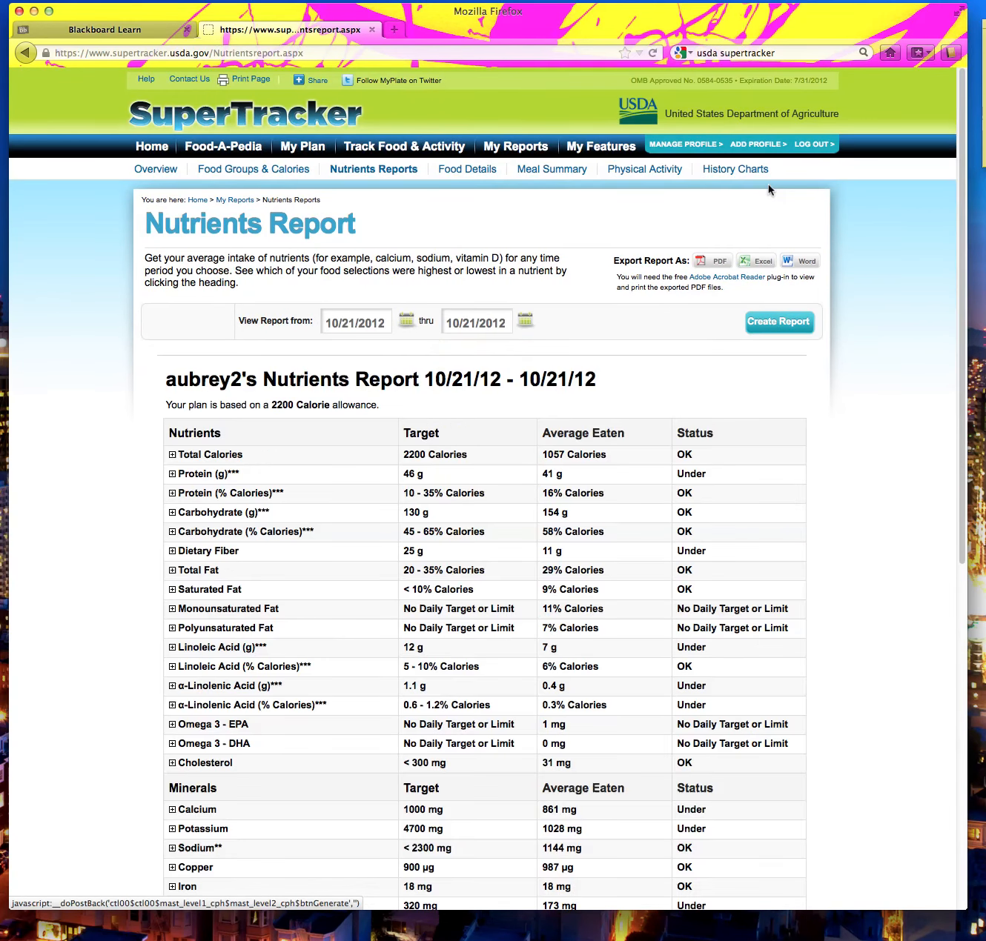
scroll(750, 633, "down", 6)
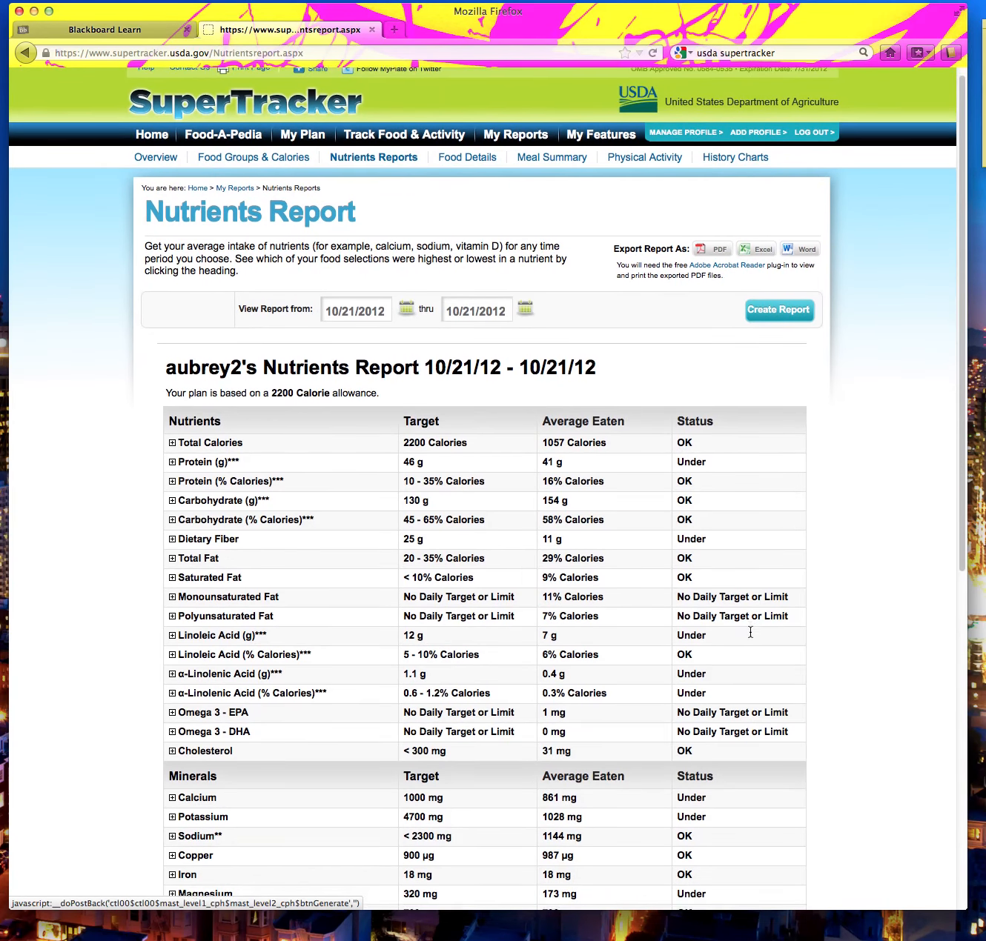
scroll(752, 631, "down", 1)
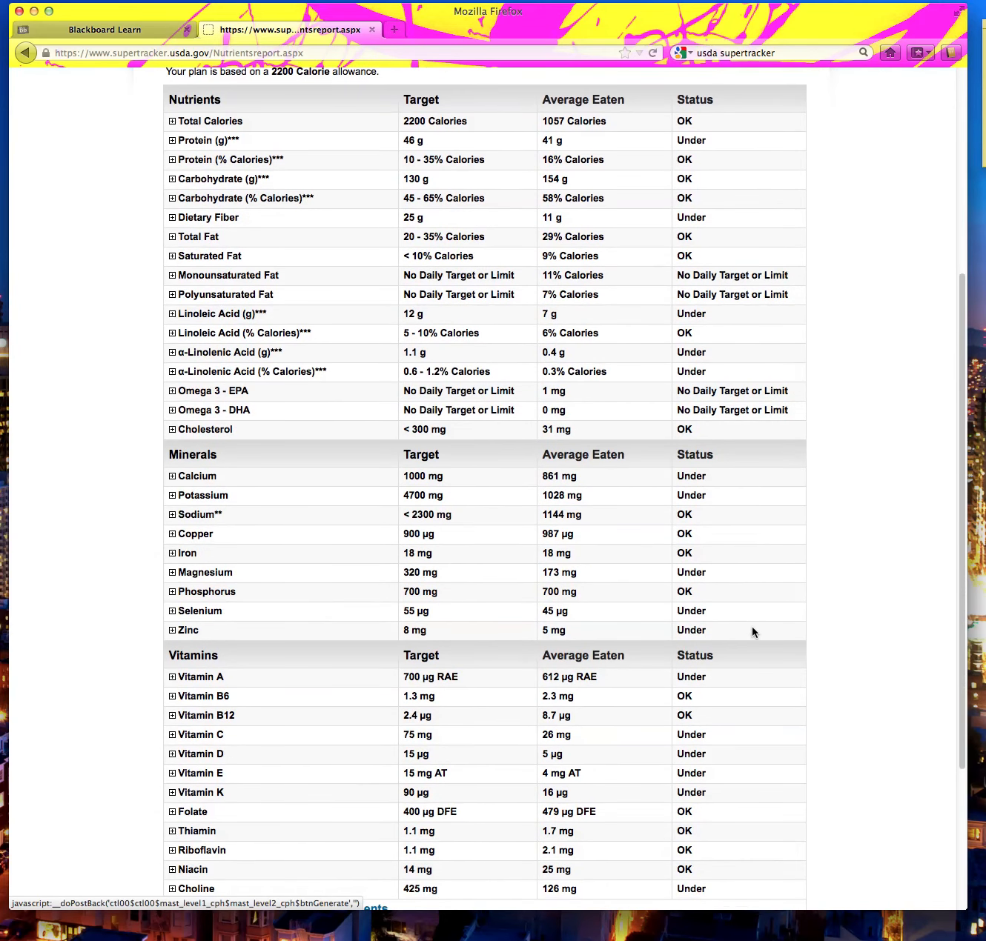
scroll(752, 631, "down", 4)
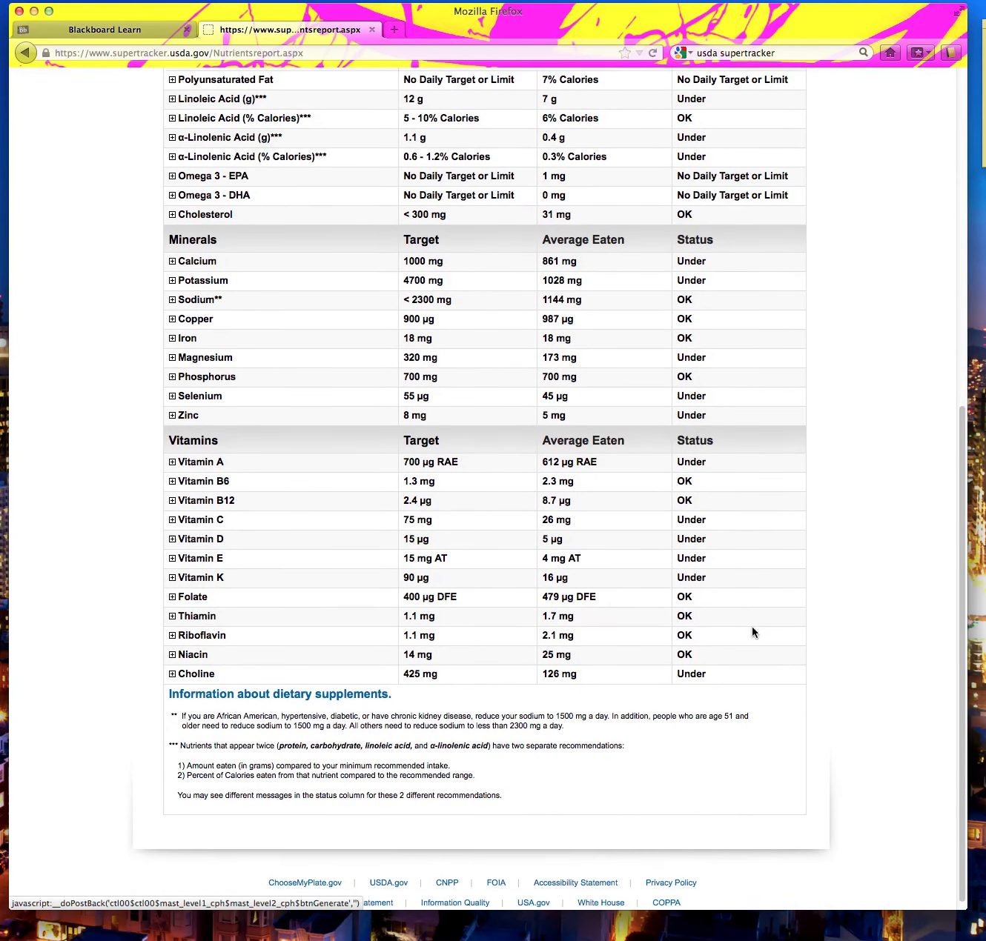
scroll(500, 289, "up", 6)
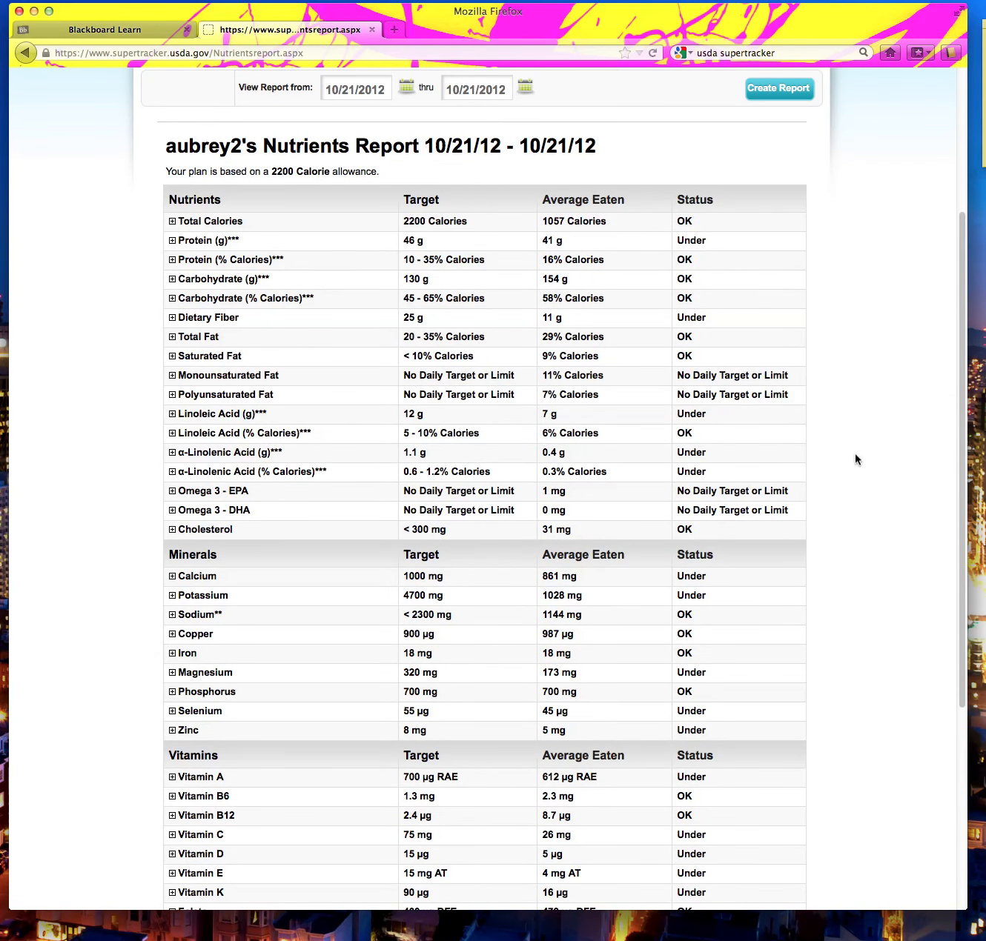
scroll(856, 455, "up", 4)
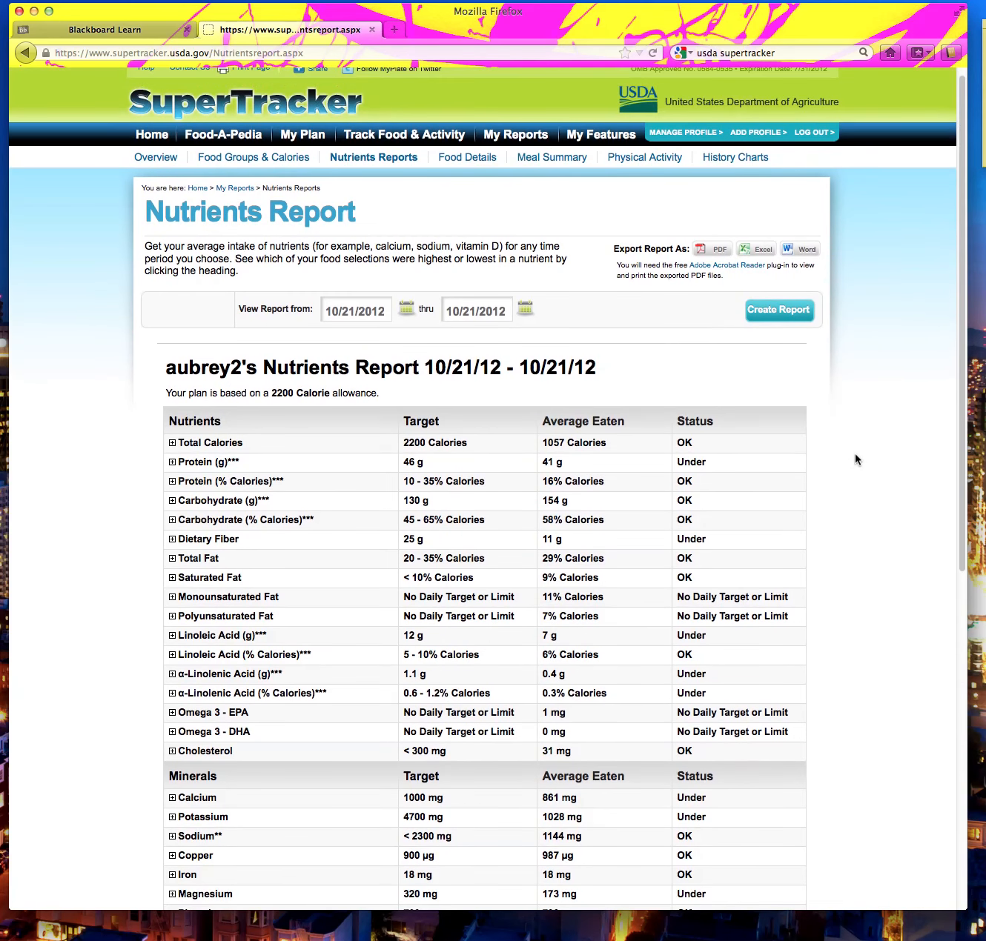
- Export the 10/21/12 report as NutrientsReport-1.pdf, open it in Acrobat Pro, and close Downloads
left_click(717, 254)
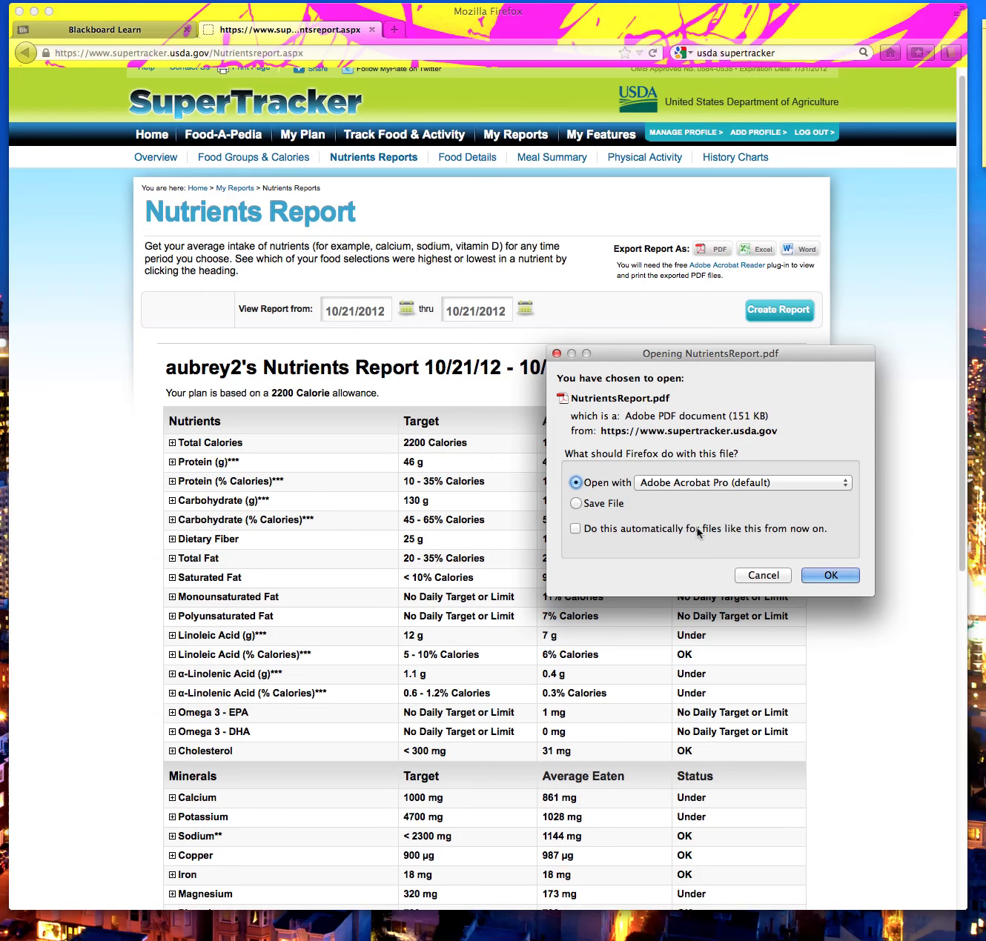
left_click(838, 576)
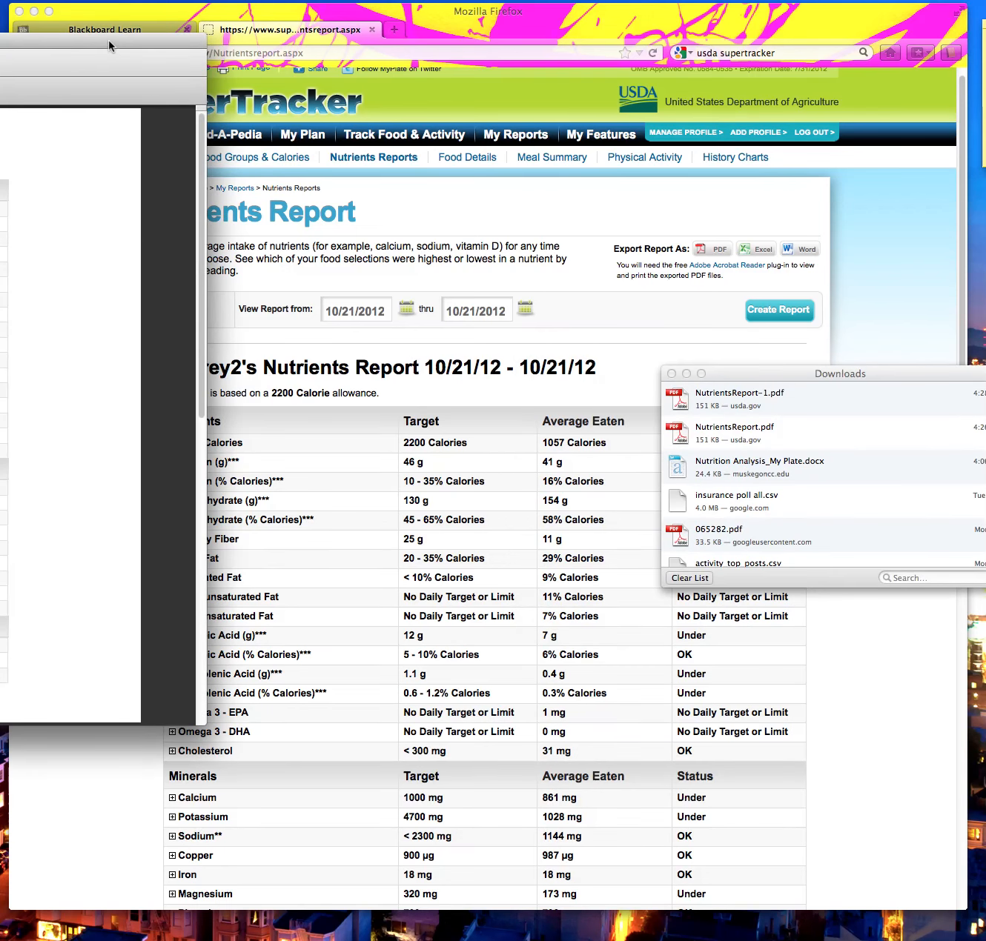
left_click_drag(109, 40, 824, 124)
left_click(968, 371)
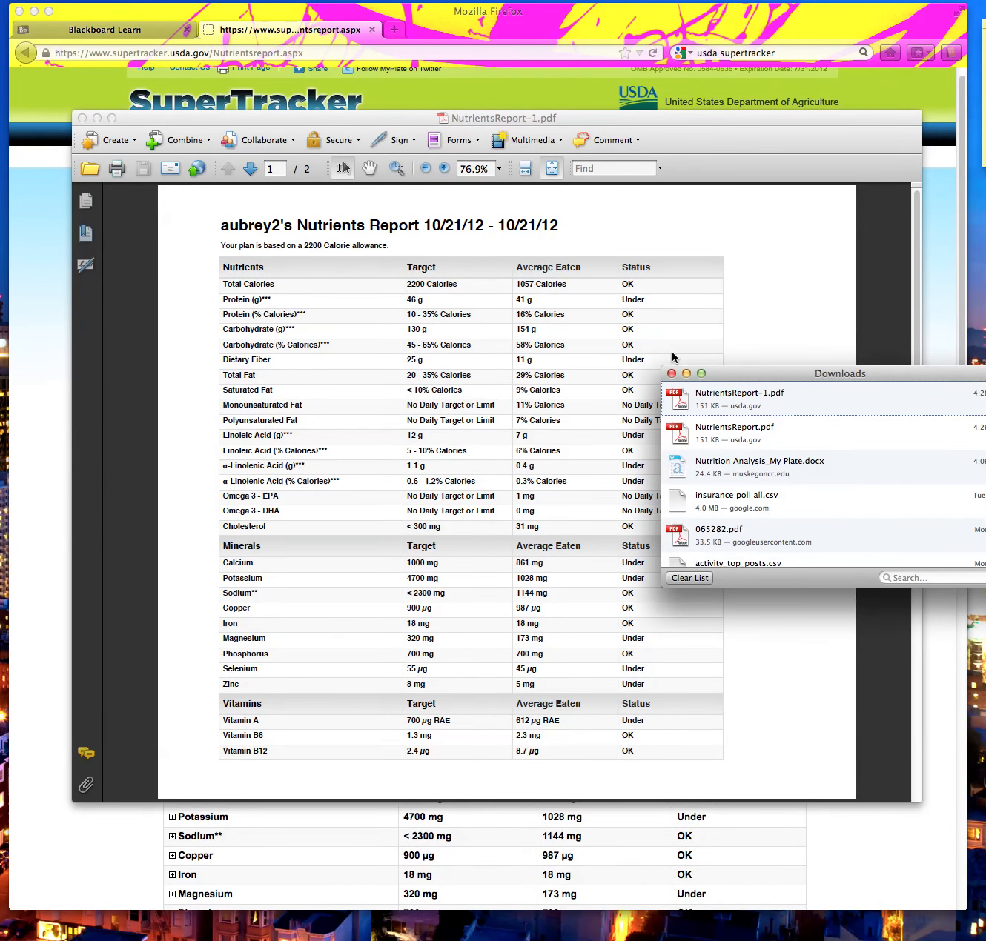
left_click(670, 377)
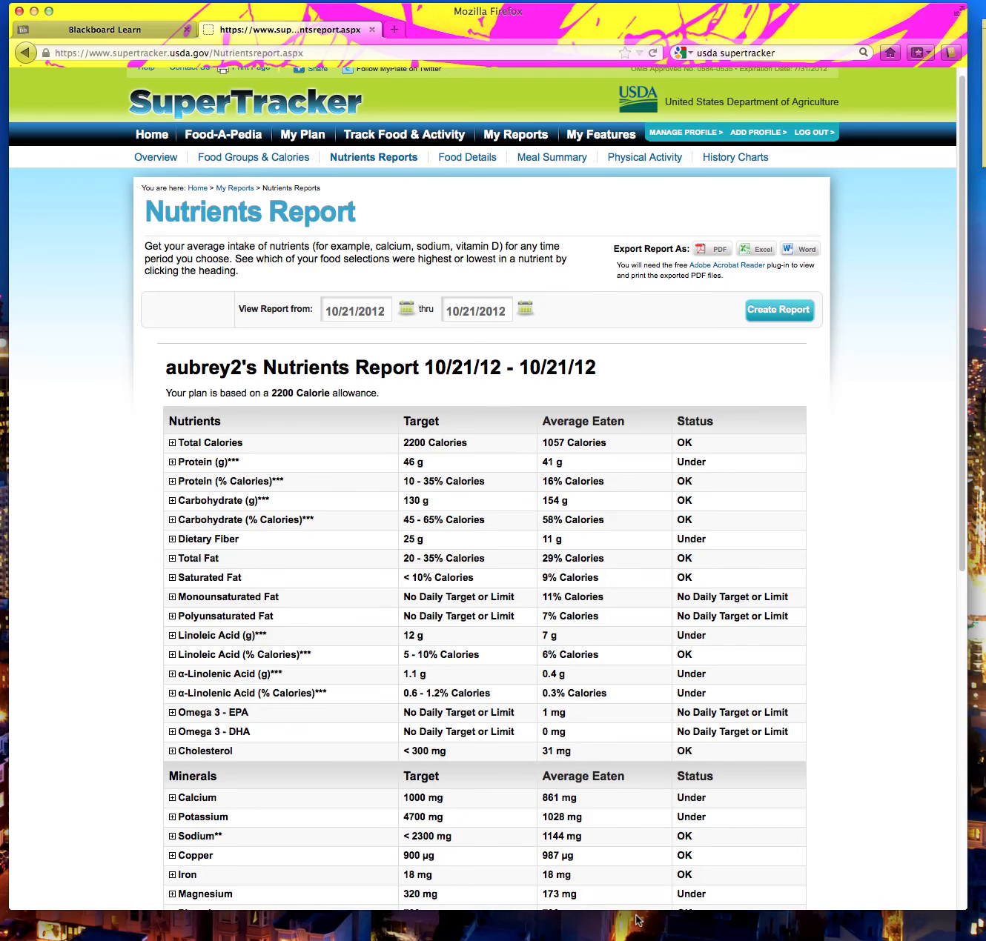
key("super+Tab")
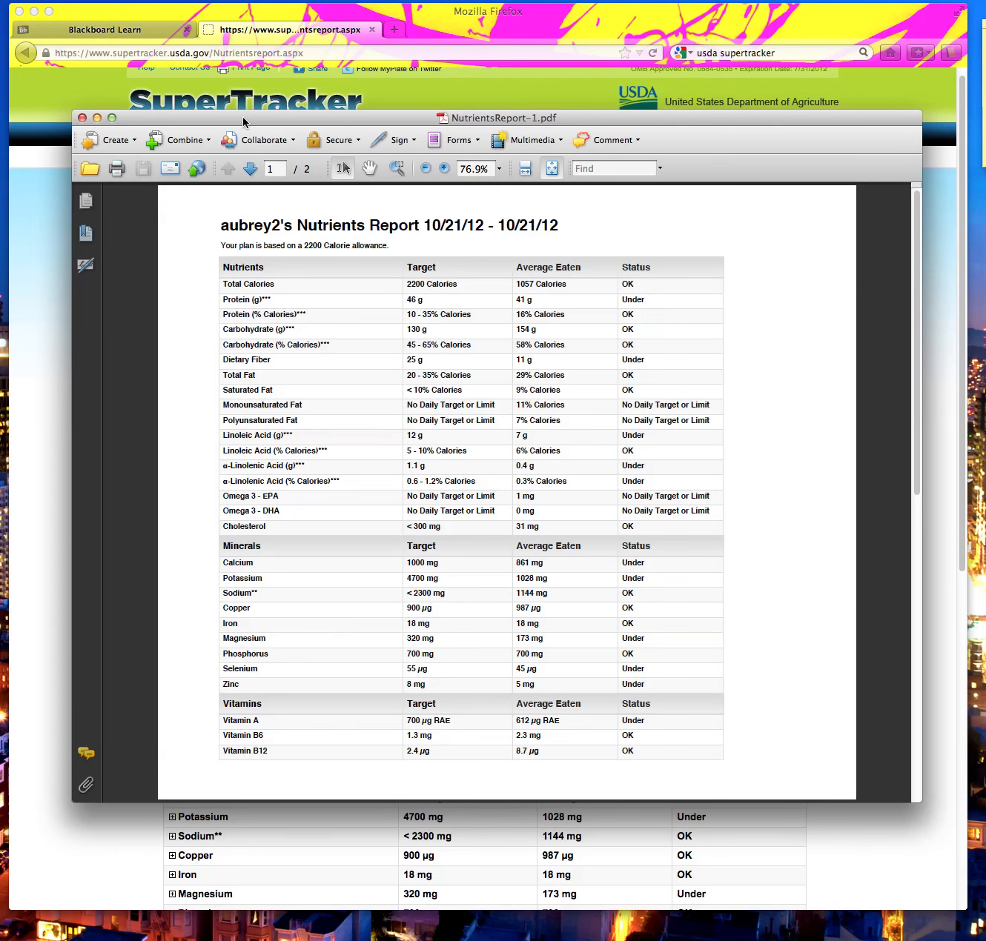
- Flip to page 2 and back to page 1 of the 10/21/12 PDF, then close it
left_click(250, 178)
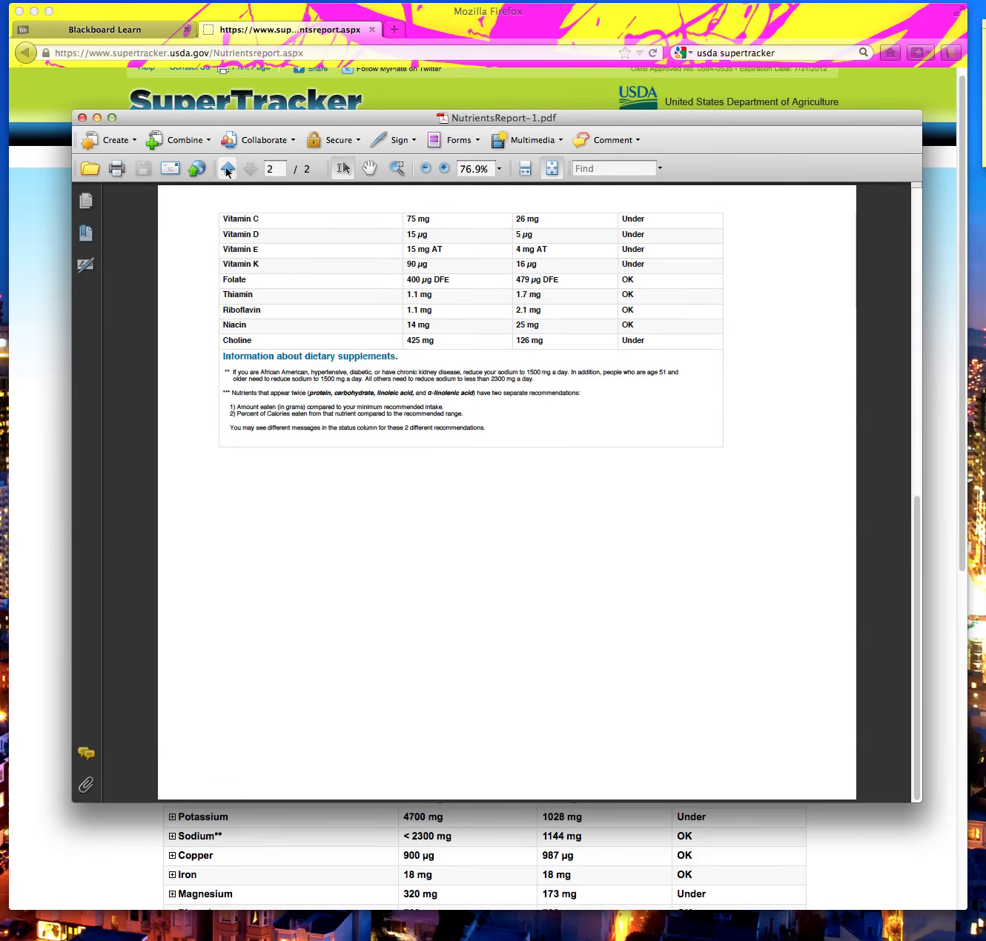
left_click(227, 171)
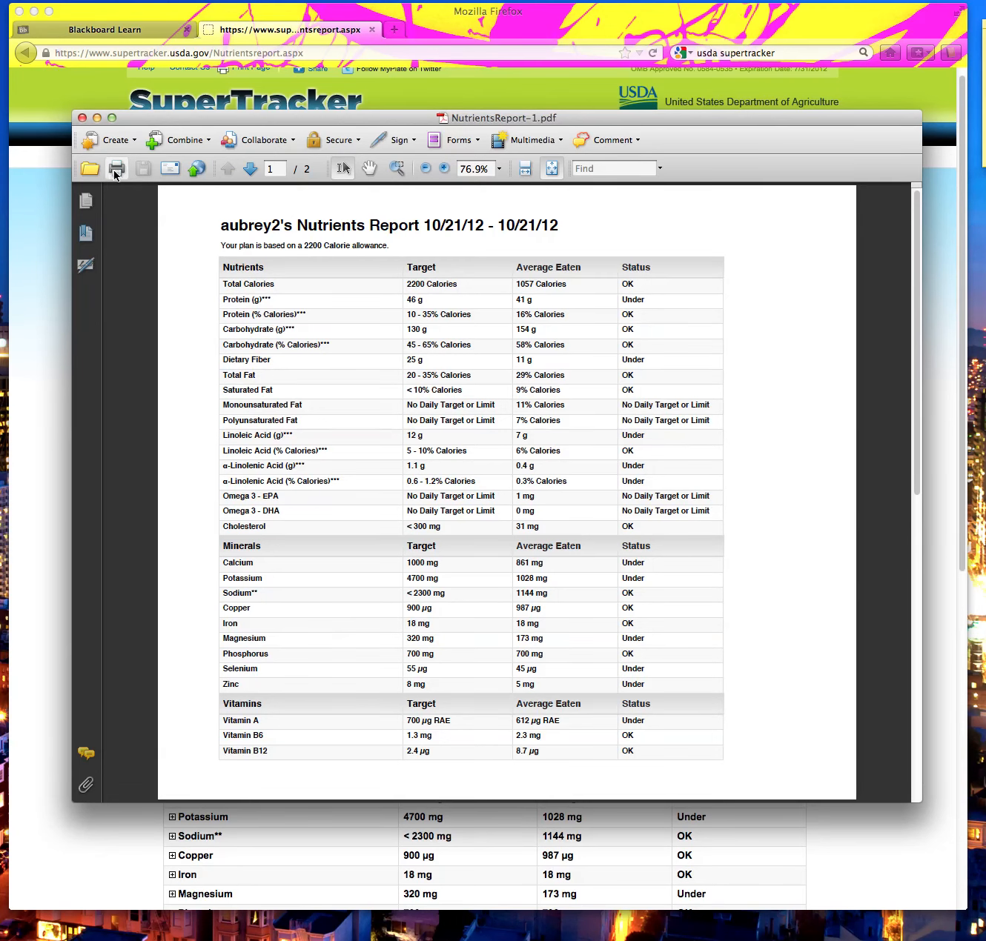
left_click(98, 116)
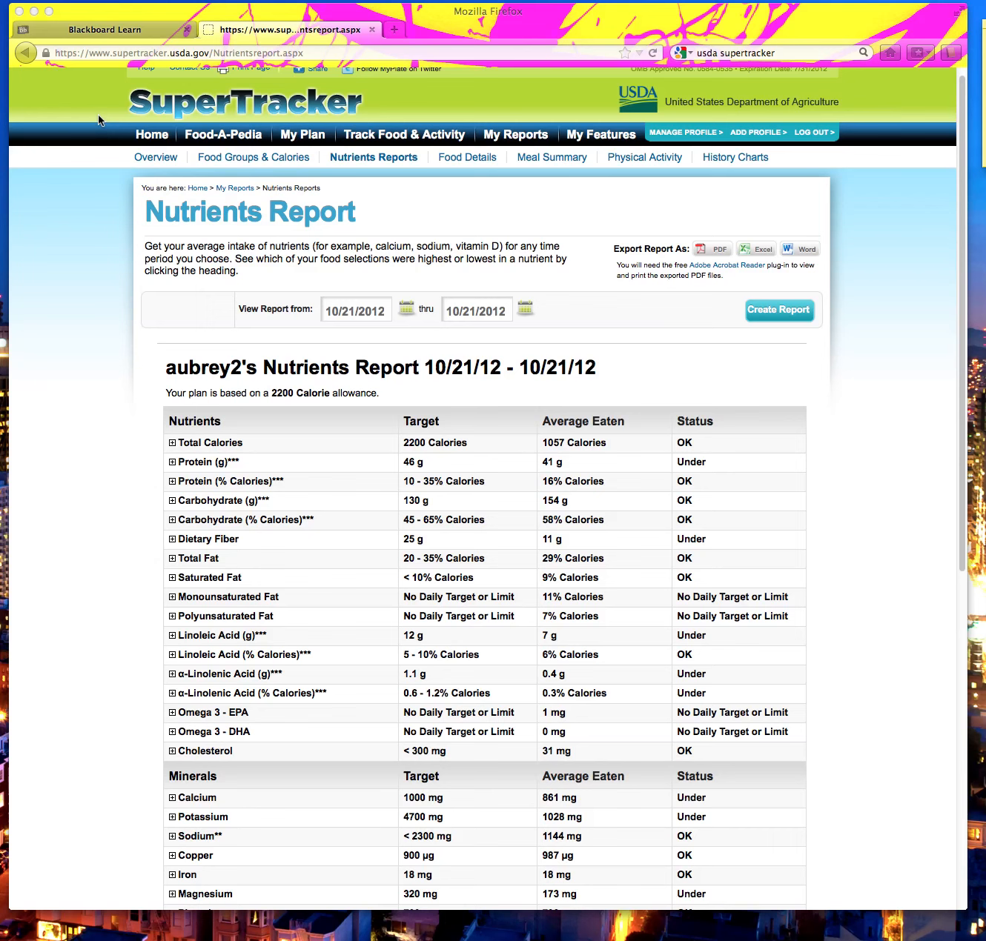
- Go to the SuperTracker home page and enter 'lasagna' in the Food Tracker box, dismissing suggestions
left_click(158, 137)
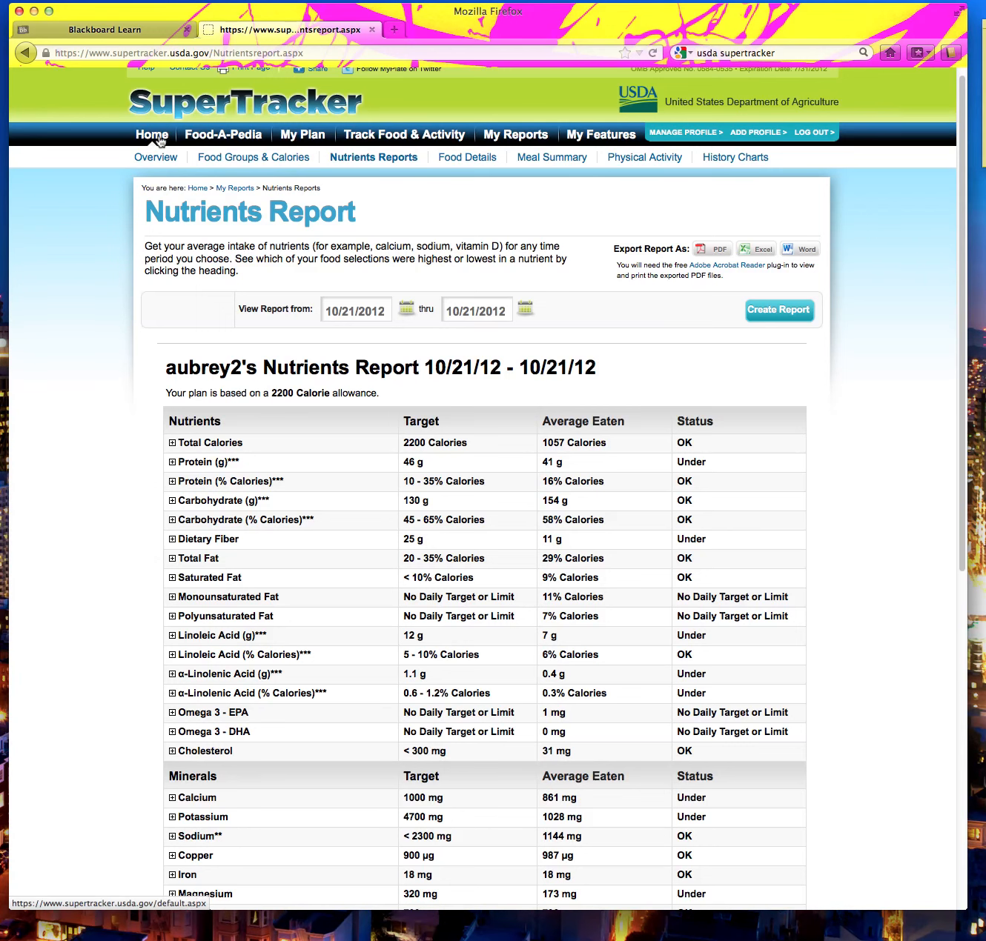
left_click(158, 137)
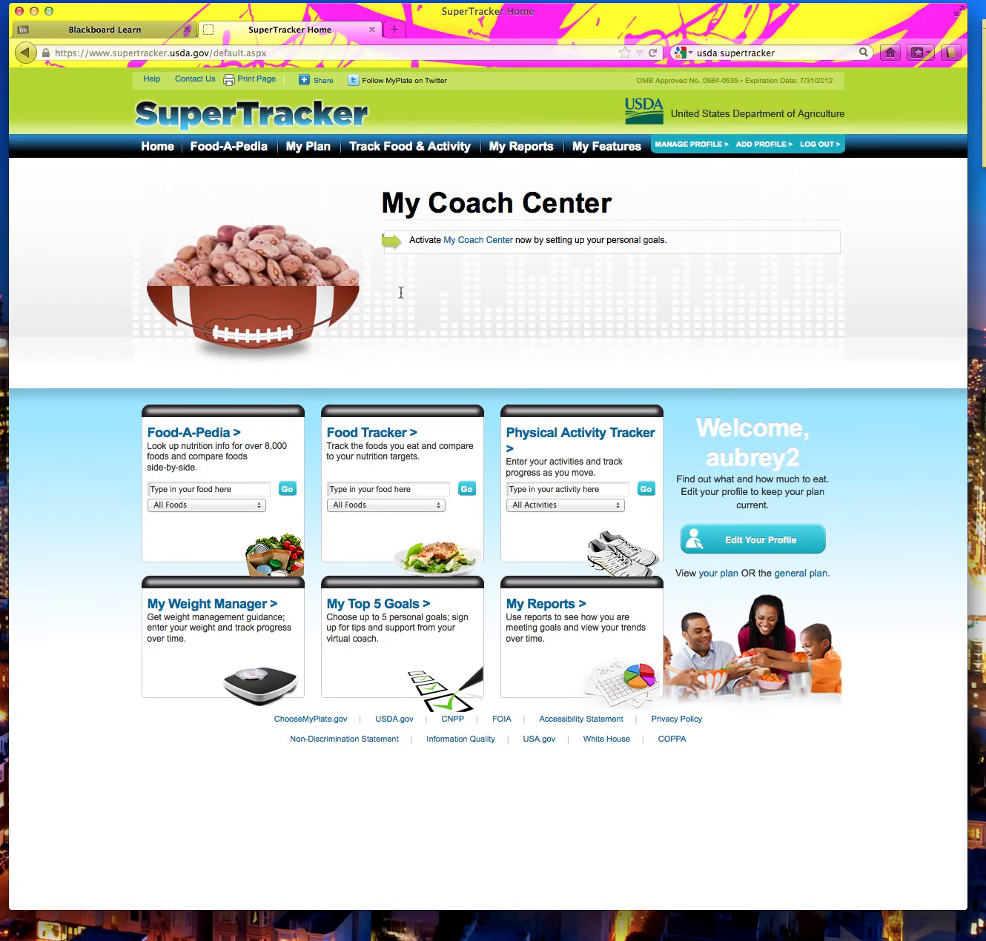
left_click(373, 487)
type("lasagna")
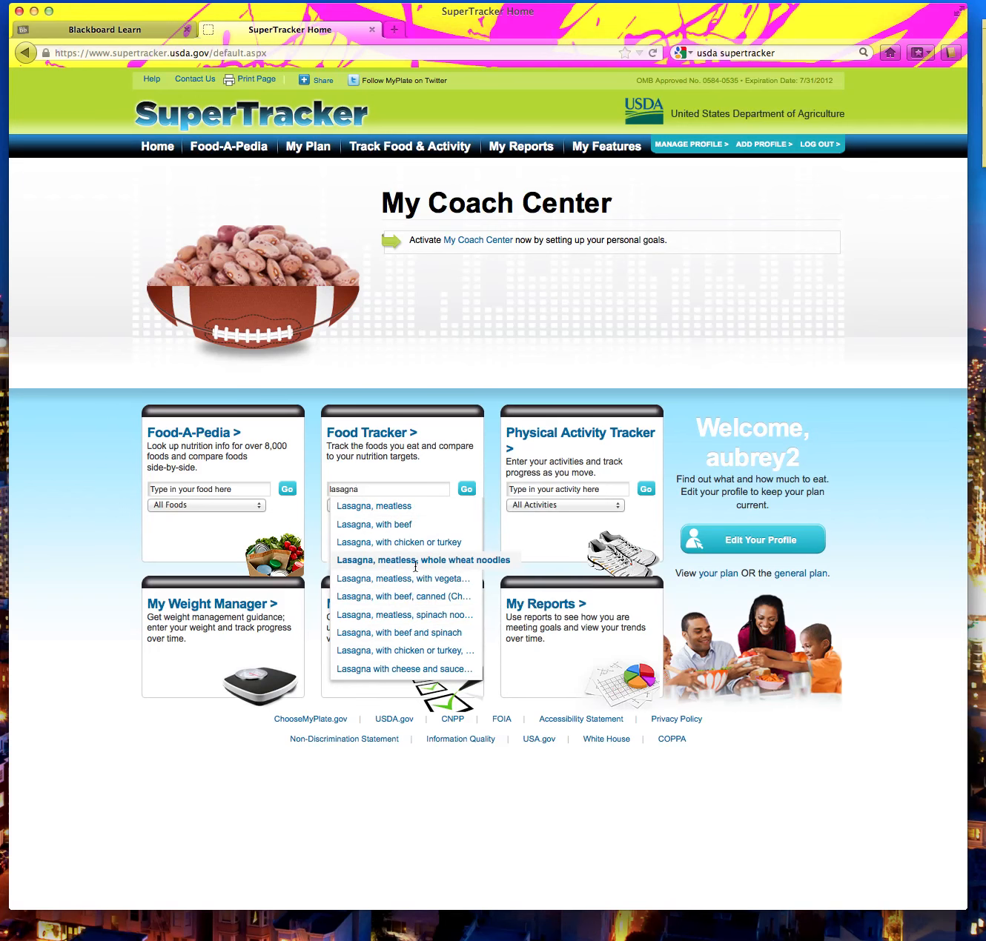
left_click(416, 492)
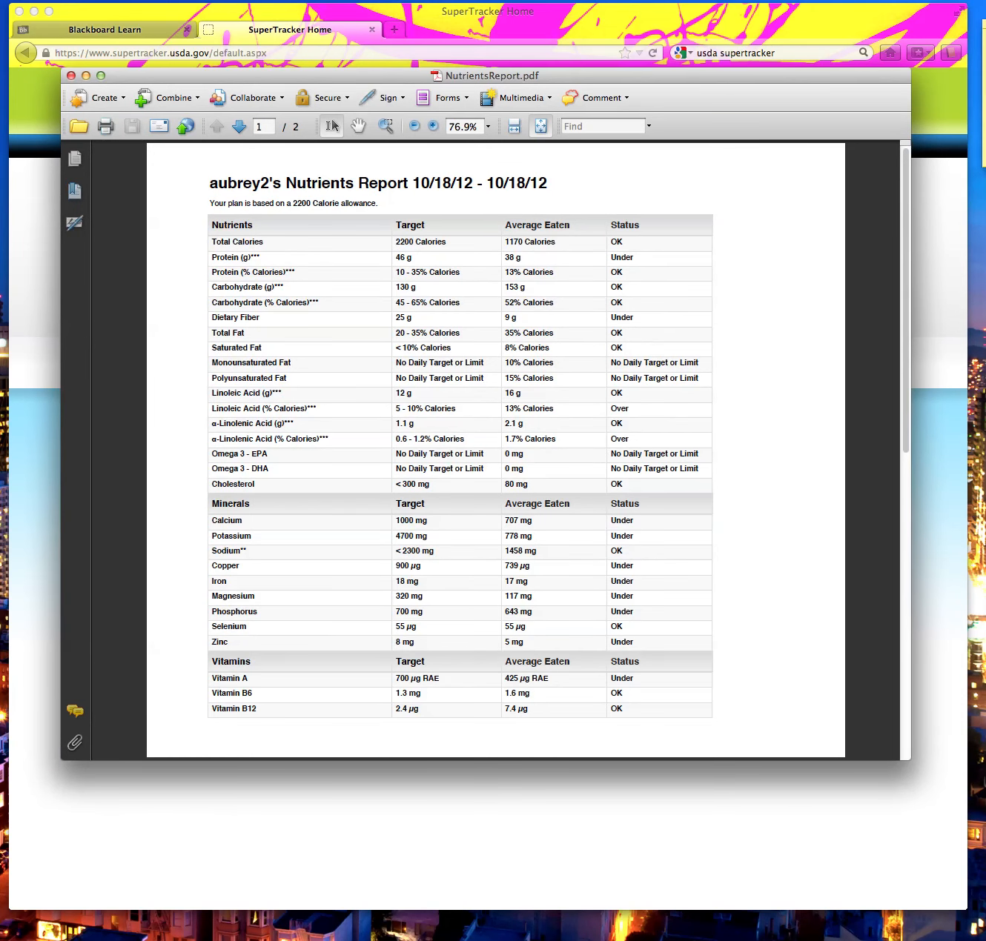
double_click(616, 241)
left_click_drag(609, 272, 633, 258)
left_click(633, 258)
double_click(619, 408)
double_click(618, 484)
left_click(621, 485)
scroll(627, 581, "down", 15)
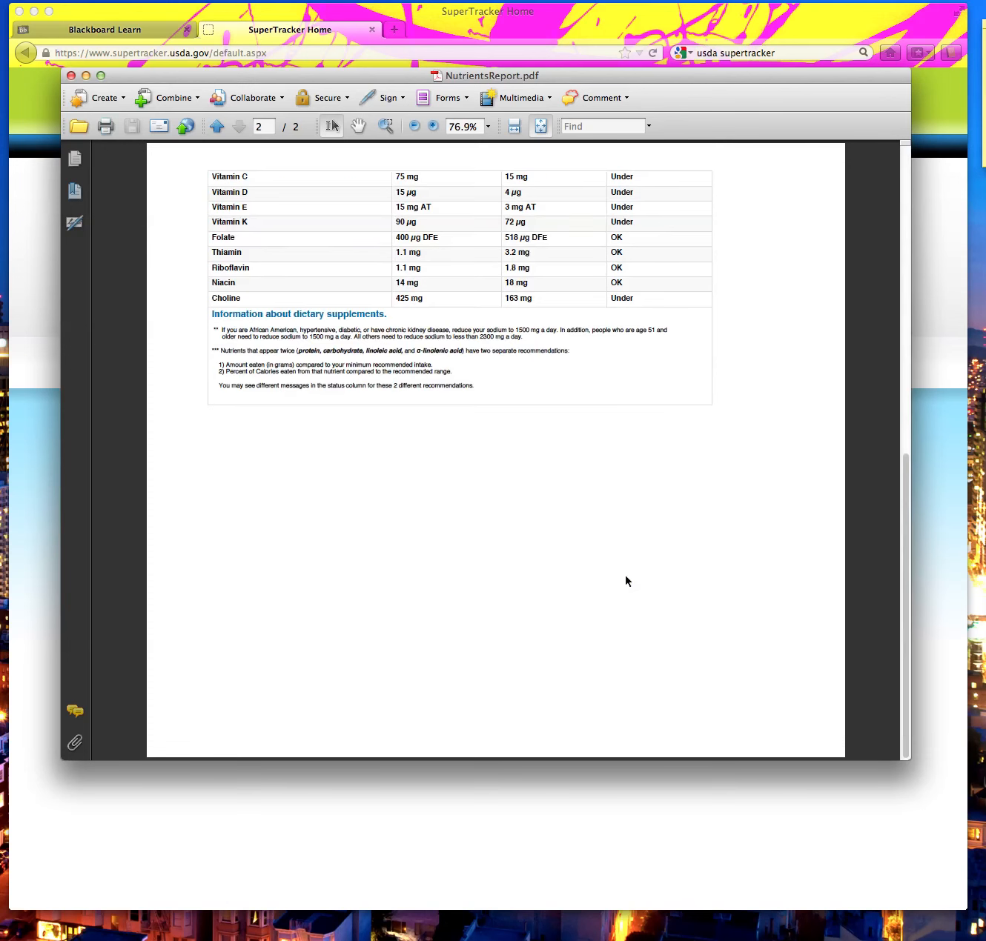
scroll(644, 299, "up", 15)
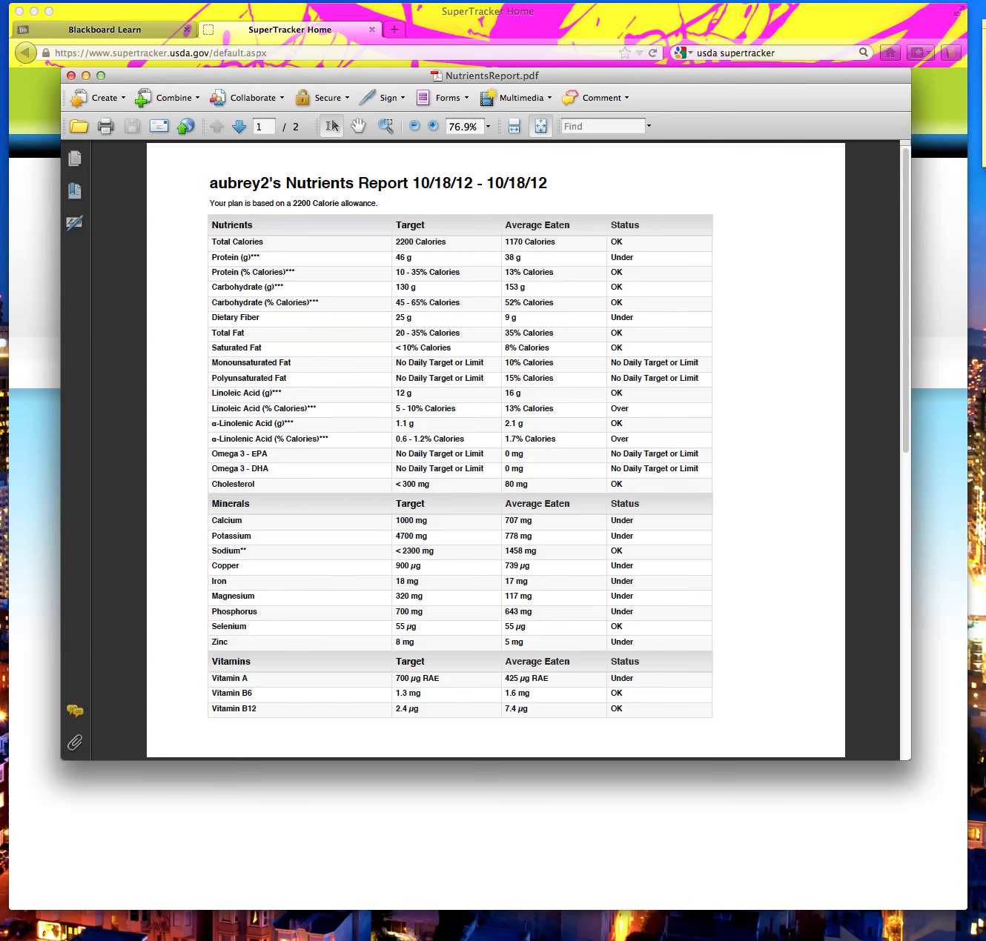
left_click_drag(609, 440, 642, 454)
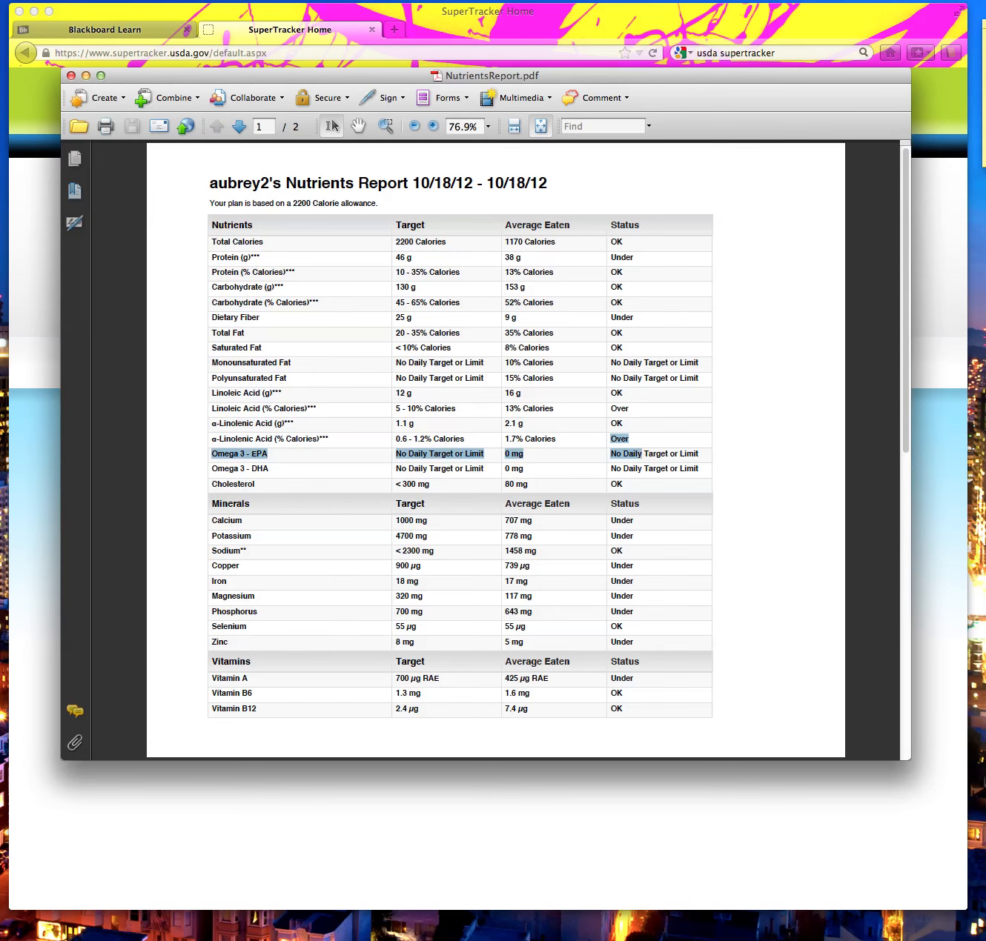
left_click(580, 437)
left_click_drag(609, 439, 629, 439)
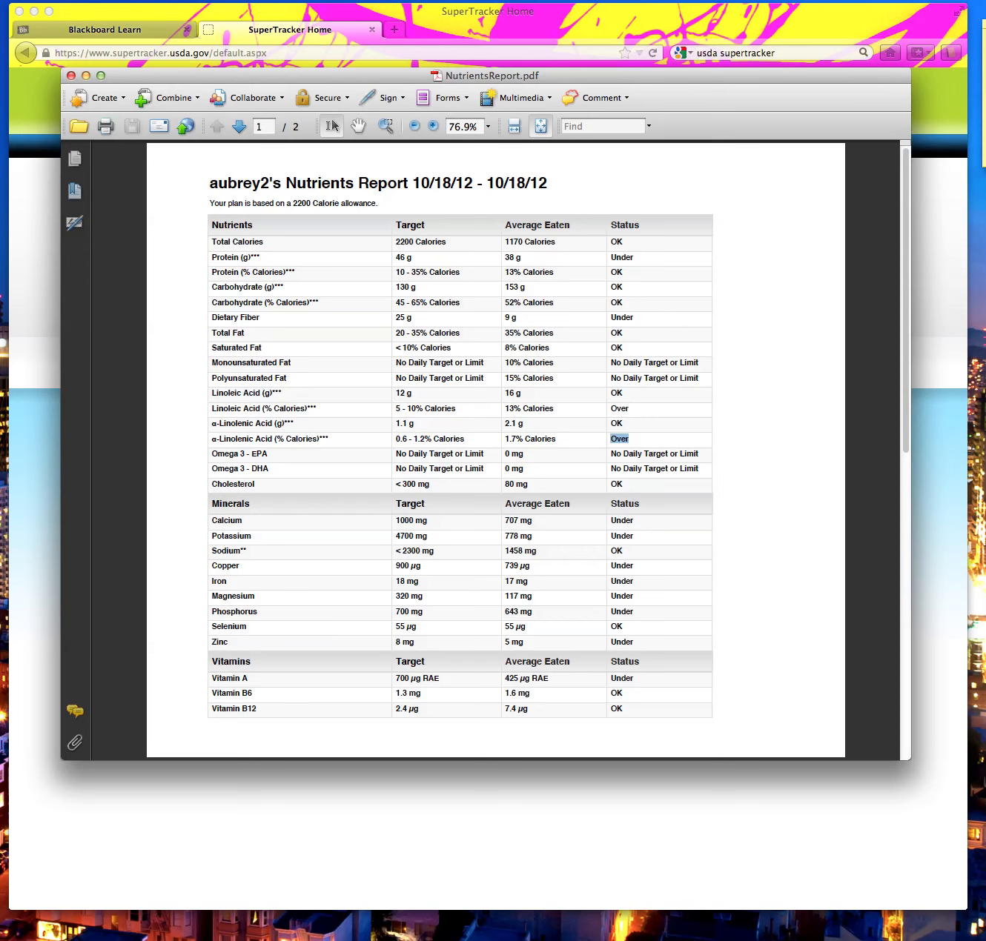
left_click_drag(610, 258, 634, 257)
left_click_drag(610, 318, 636, 319)
left_click_drag(615, 521, 635, 566)
left_click(615, 535)
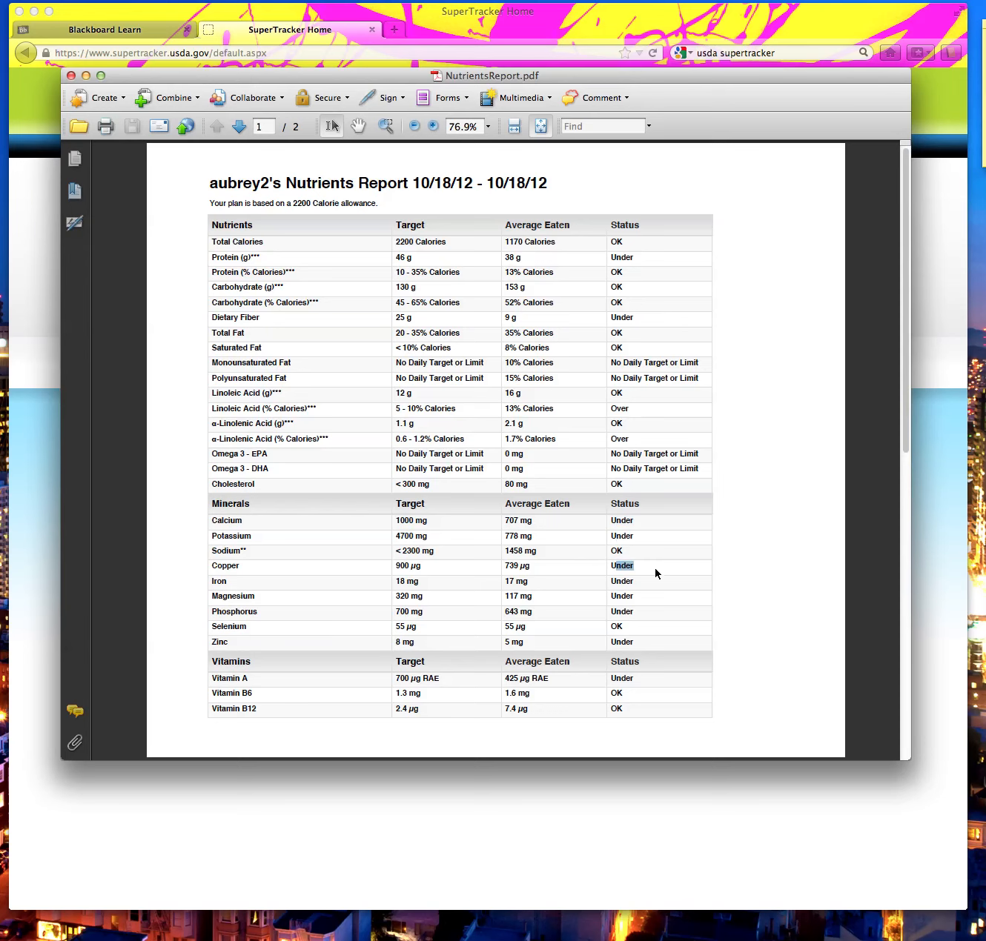